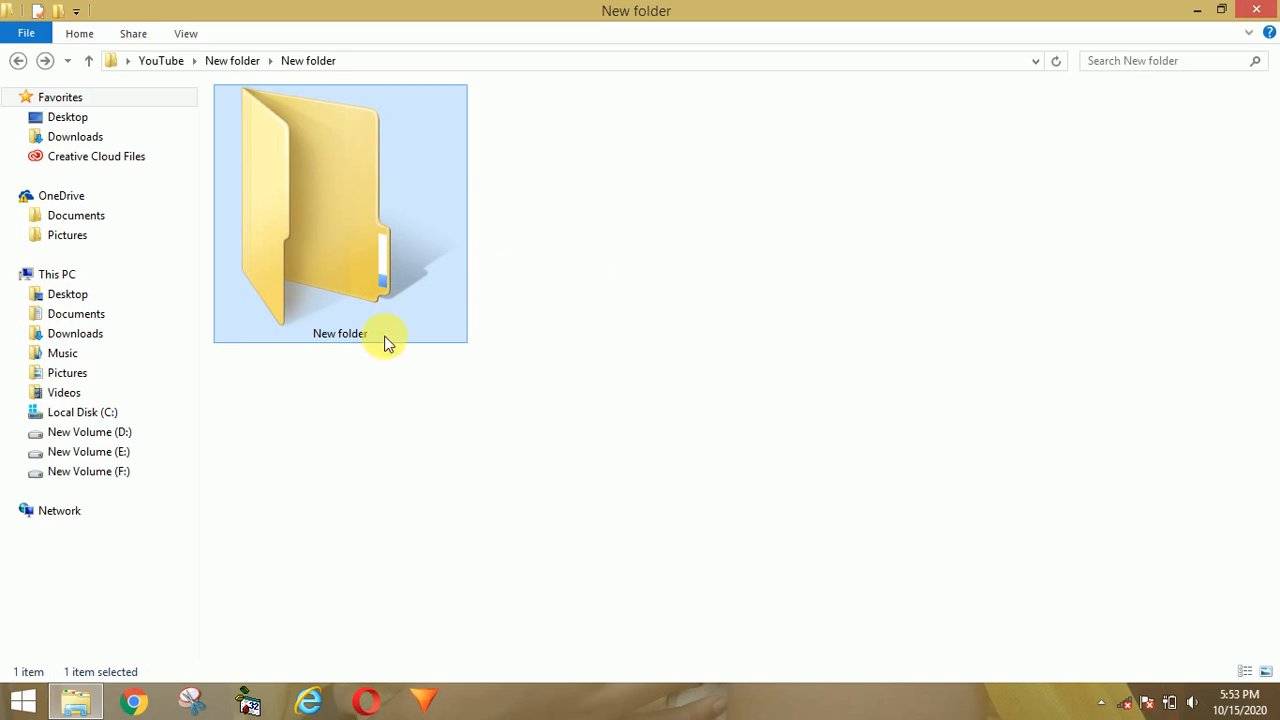
Step: Rename the subfolder 'New folder' to 'Xyz'
left_click(333, 367)
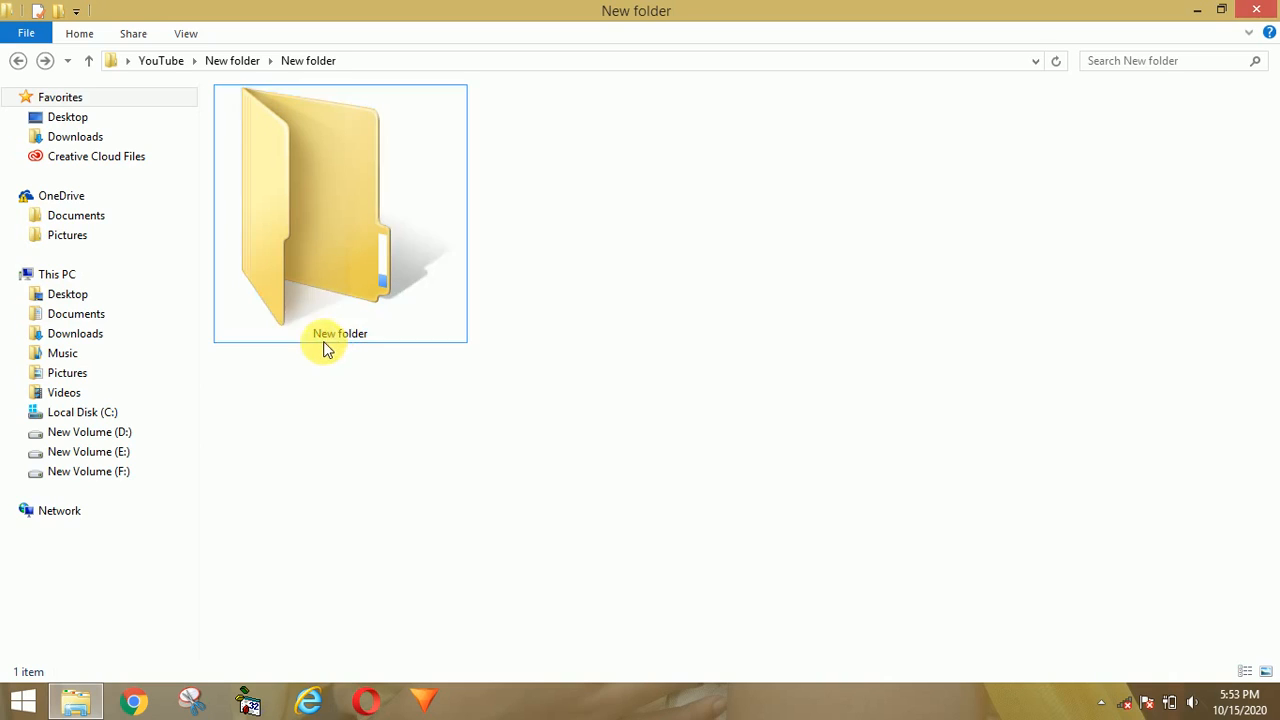
left_click(335, 230)
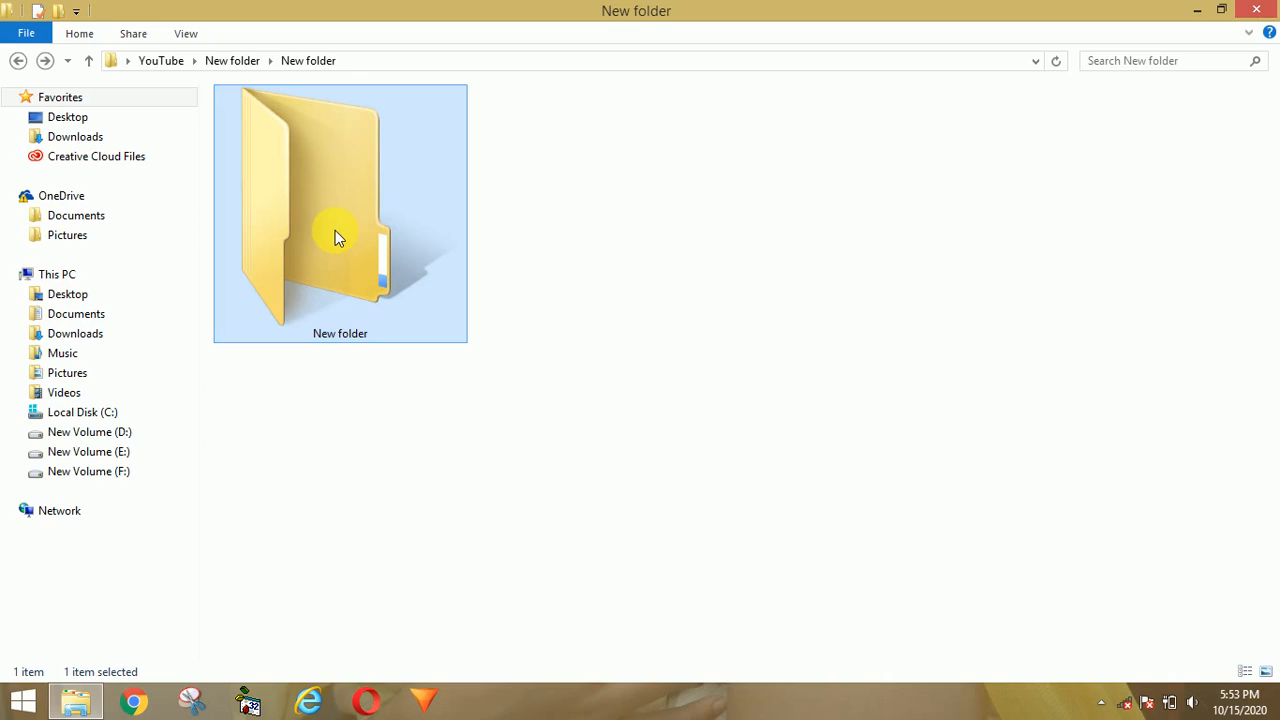
left_click(340, 334)
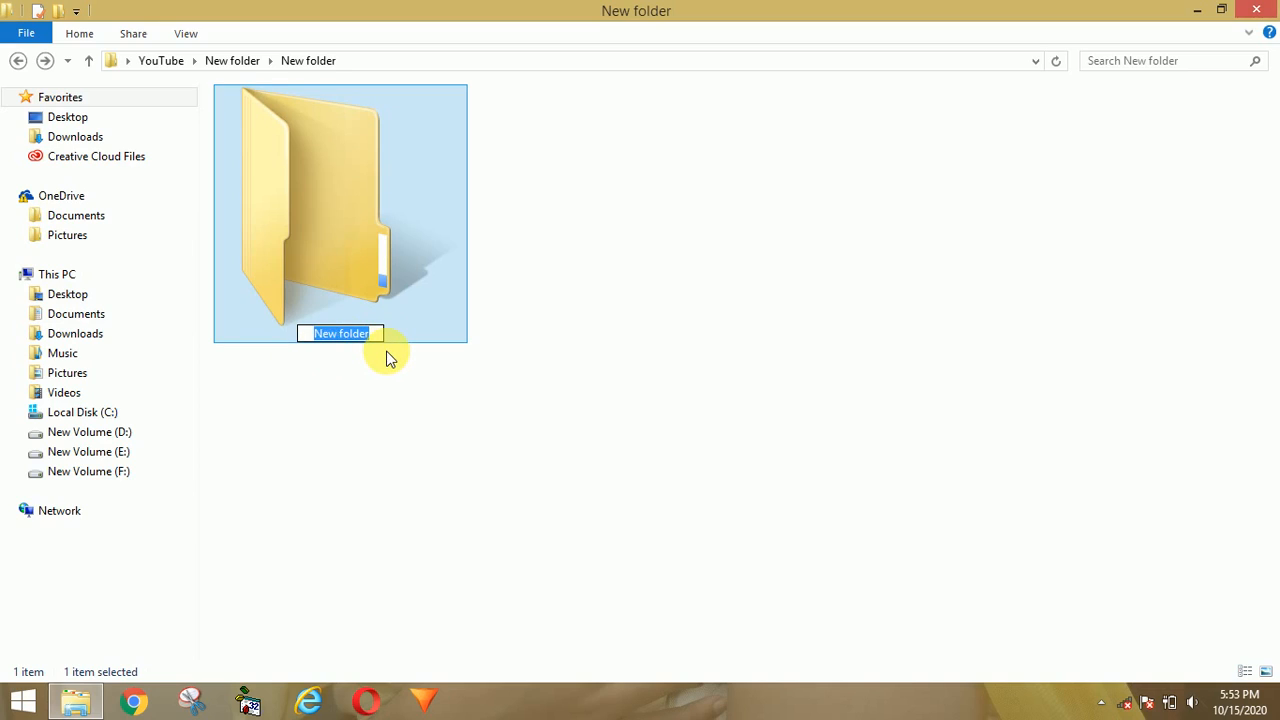
key("BackSpace")
type("Xyz")
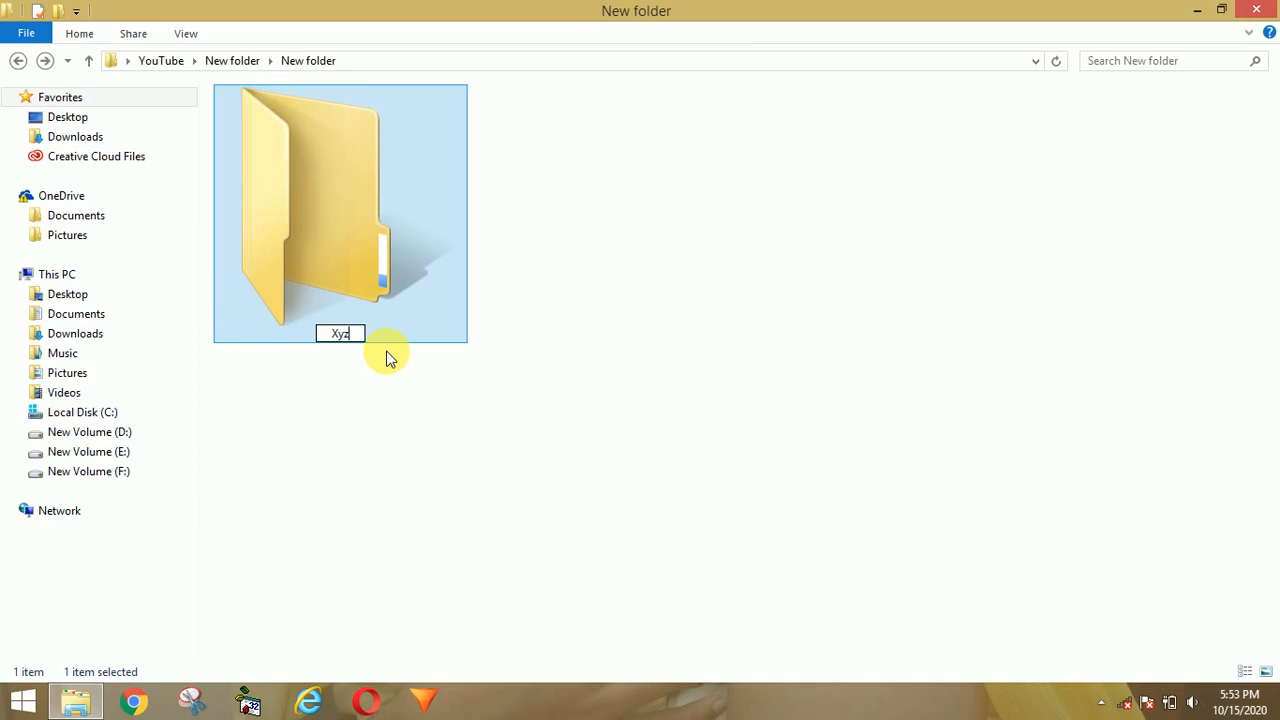
key("Return")
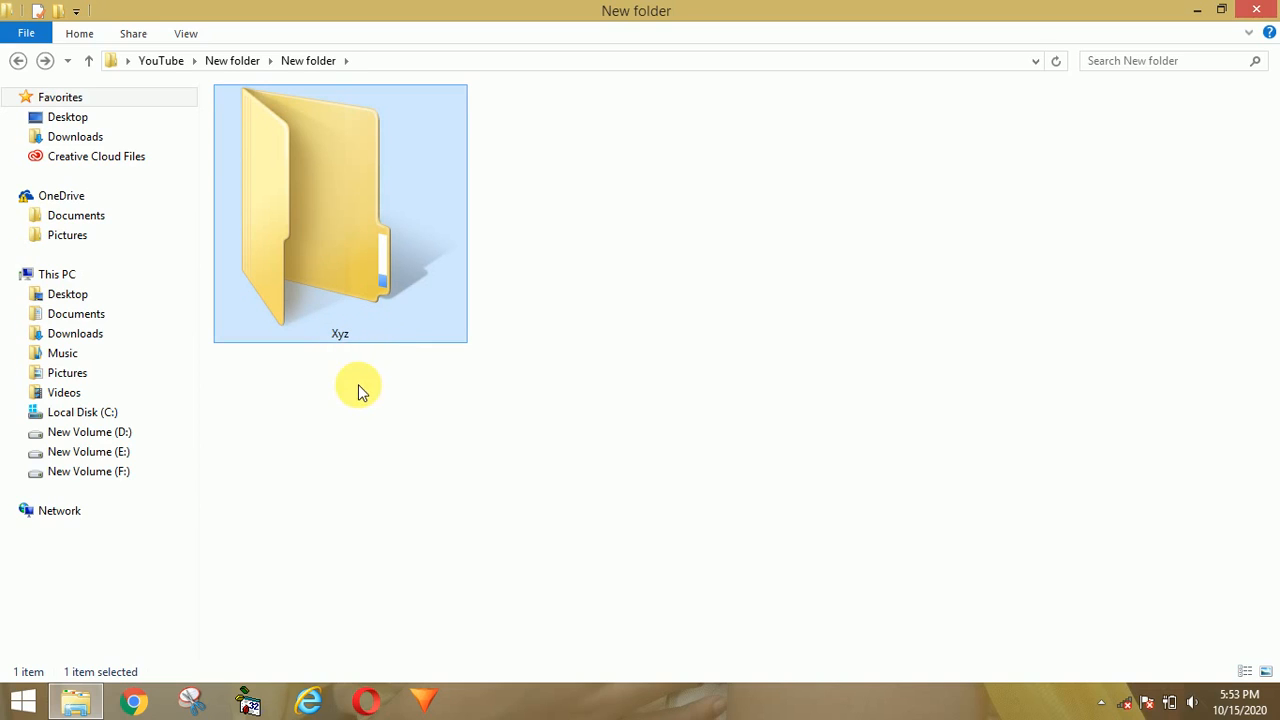
left_click(362, 390)
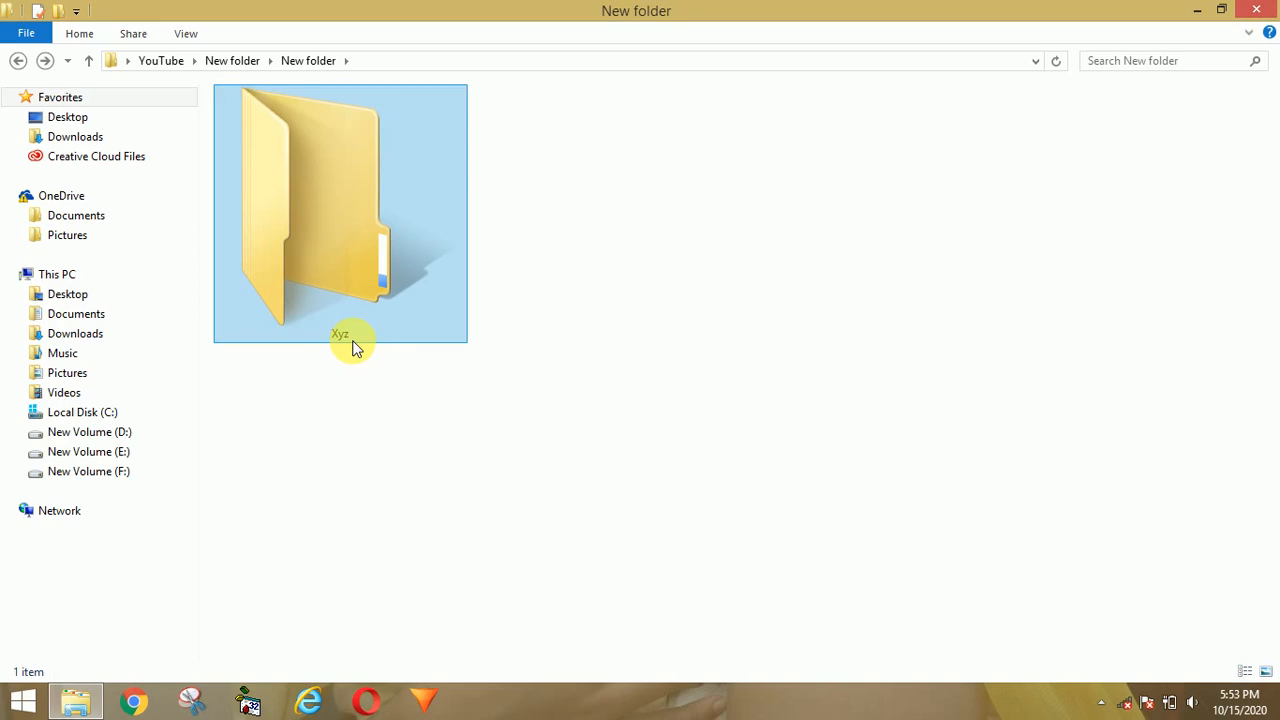
Step: Rename the Xyz folder to 'Abc' using its right-click Rename option
right_click(335, 181)
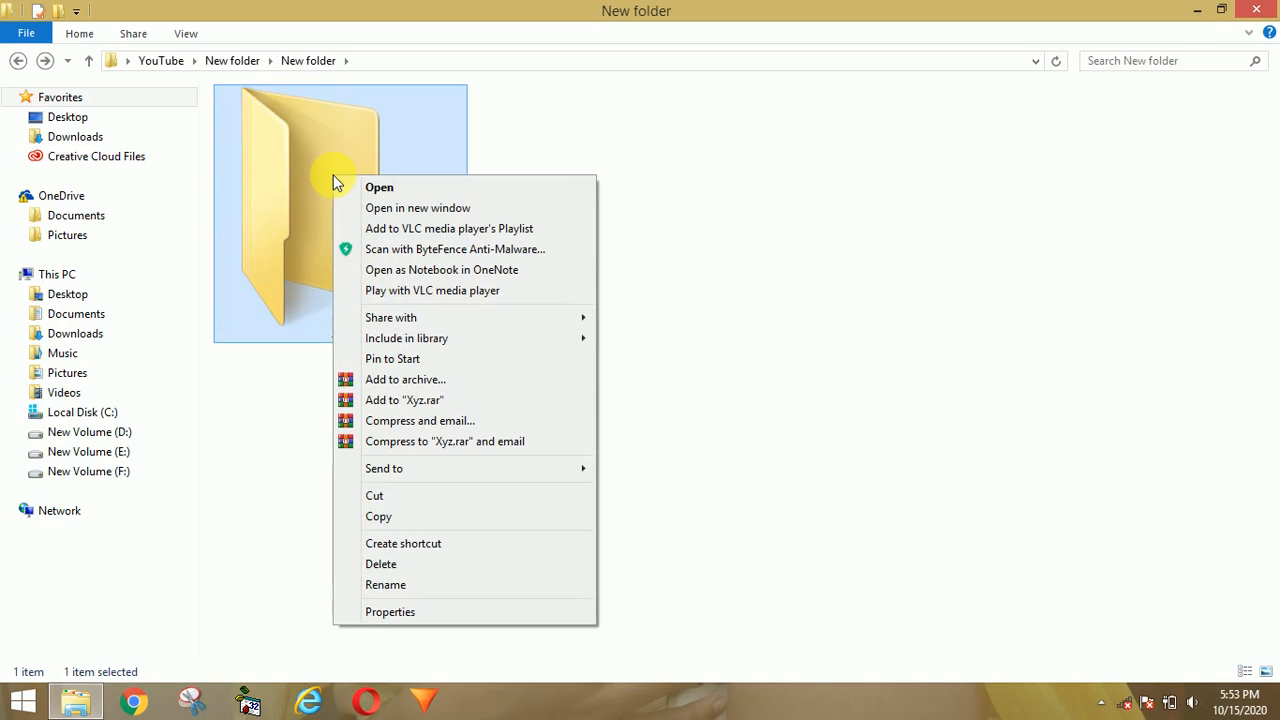
left_click(398, 586)
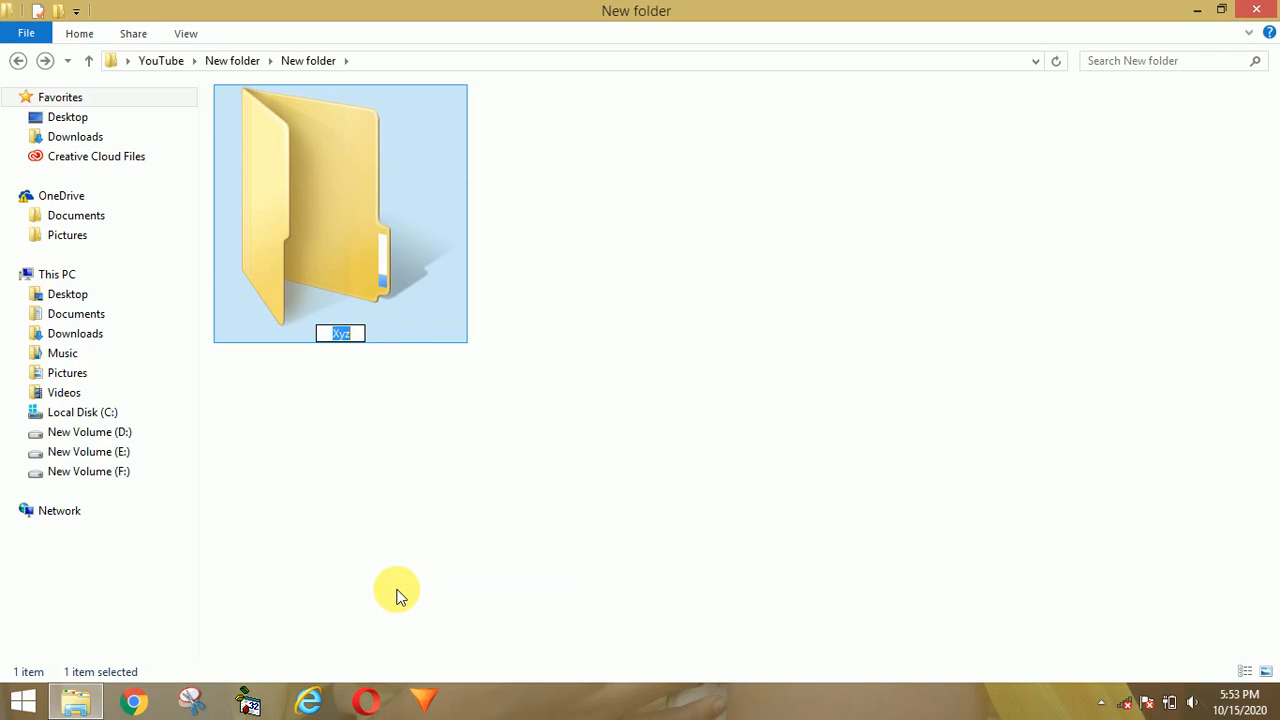
type("Abc")
key("Return")
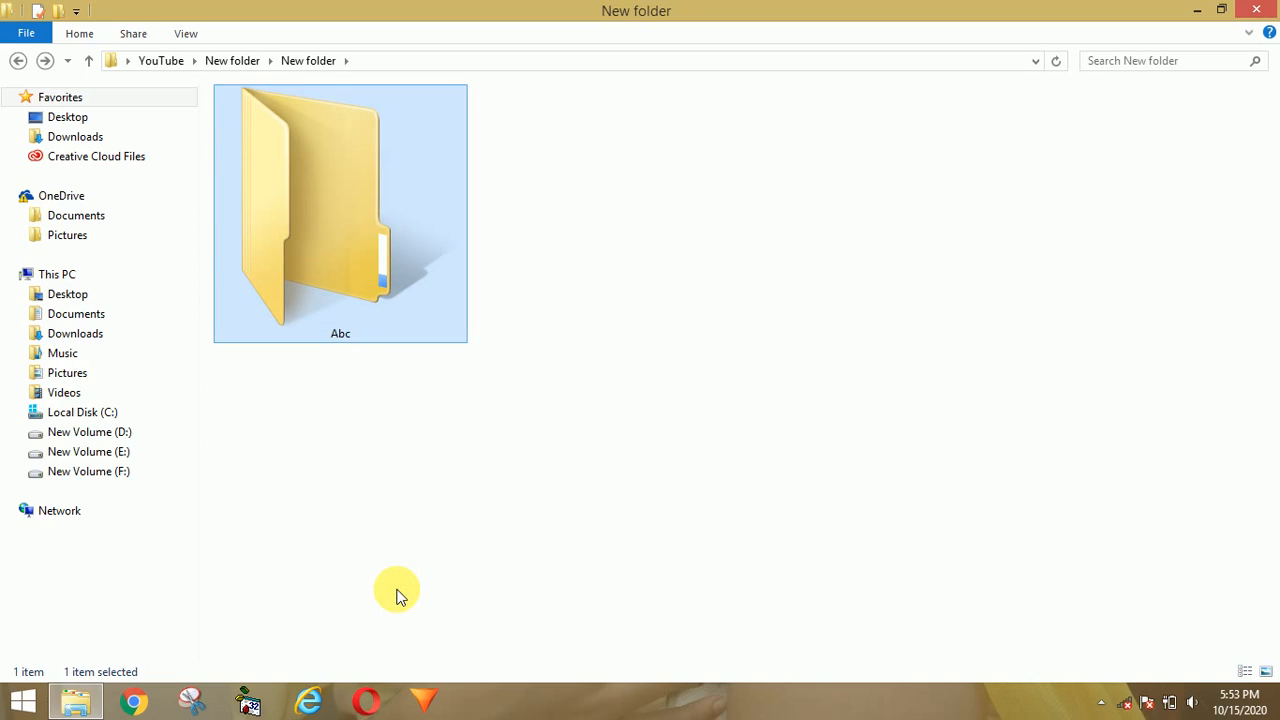
left_click(658, 489)
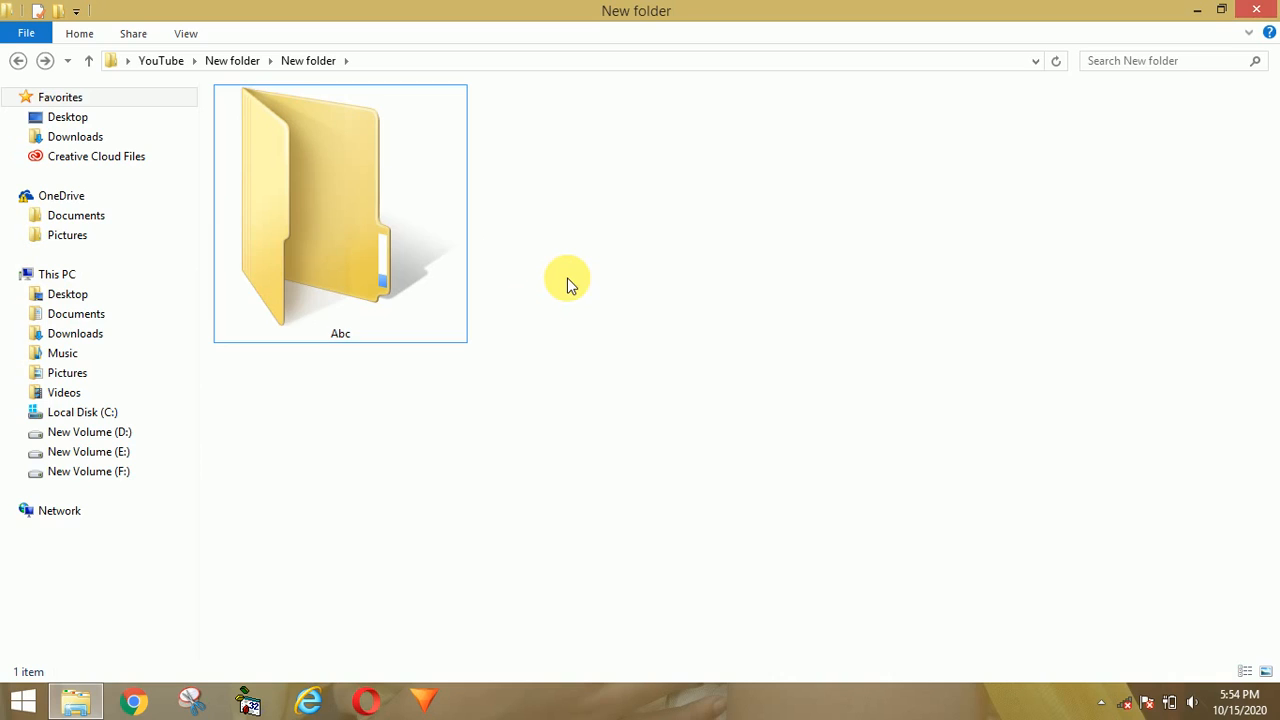
Step: Open the Abc folder and go back twice, then open Abc from its right-click menu
double_click(384, 256)
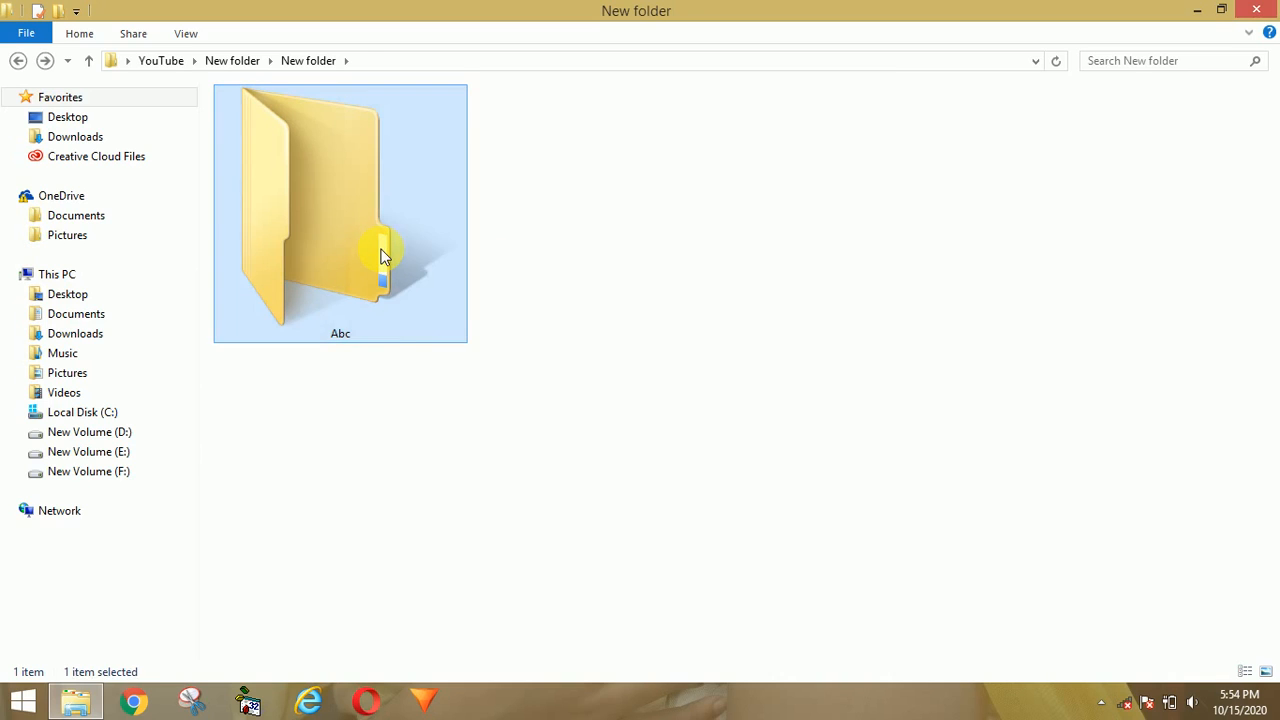
key("alt+Left")
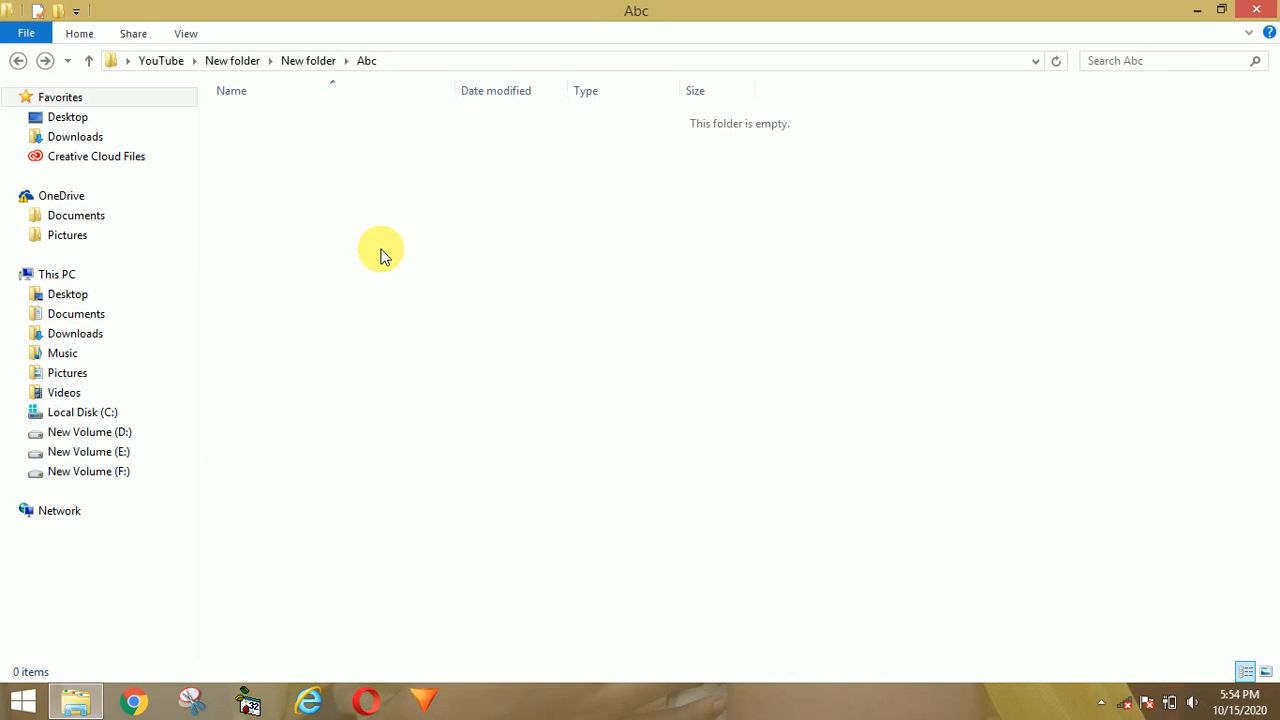
left_click(382, 255)
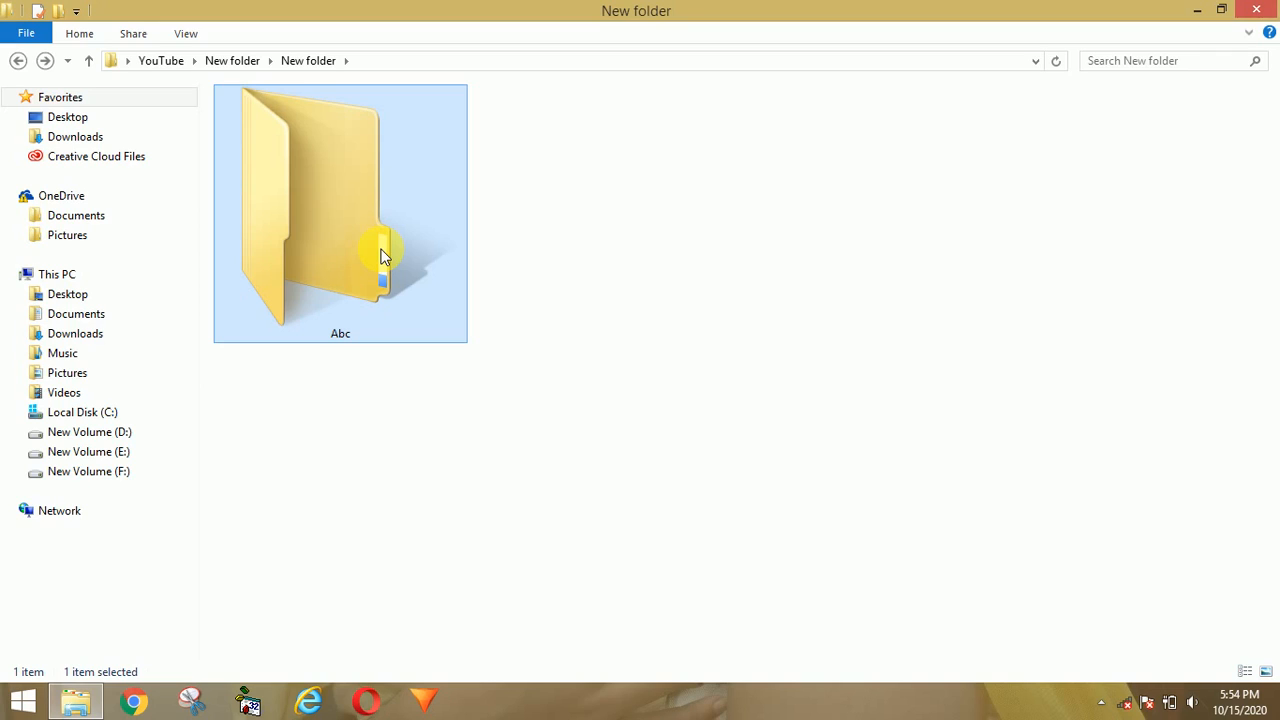
double_click(381, 256)
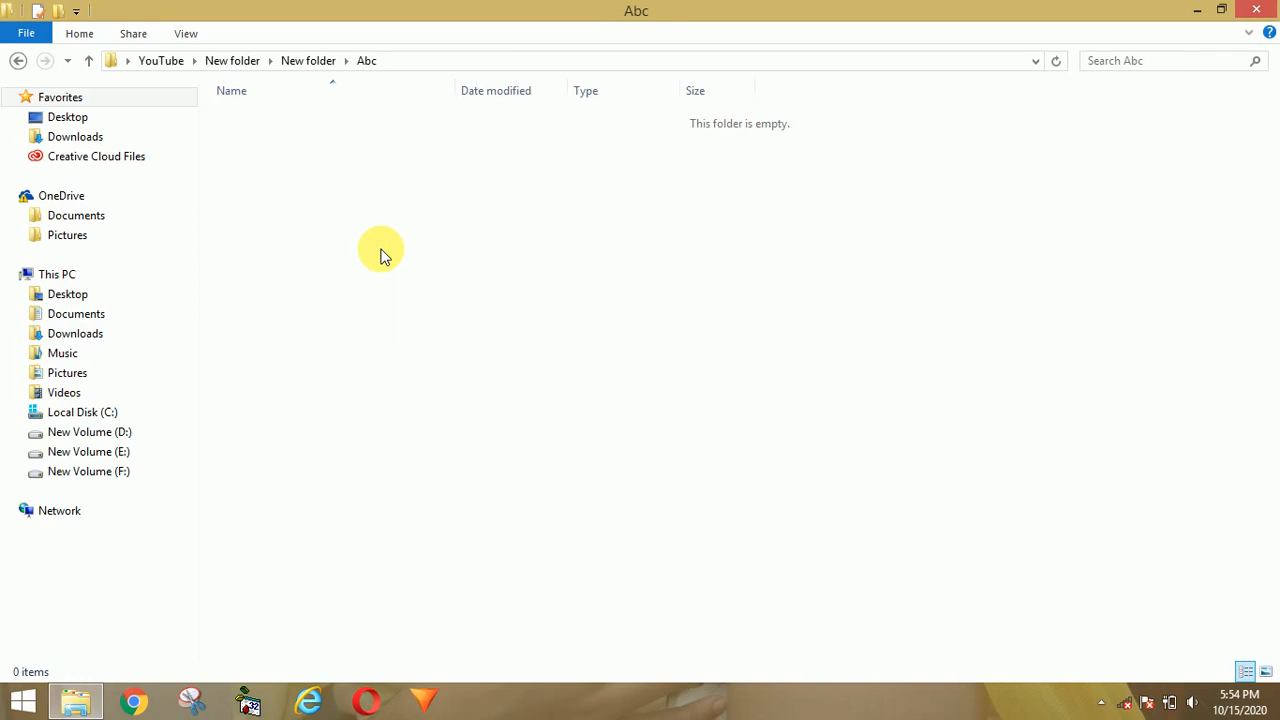
key("alt+Left")
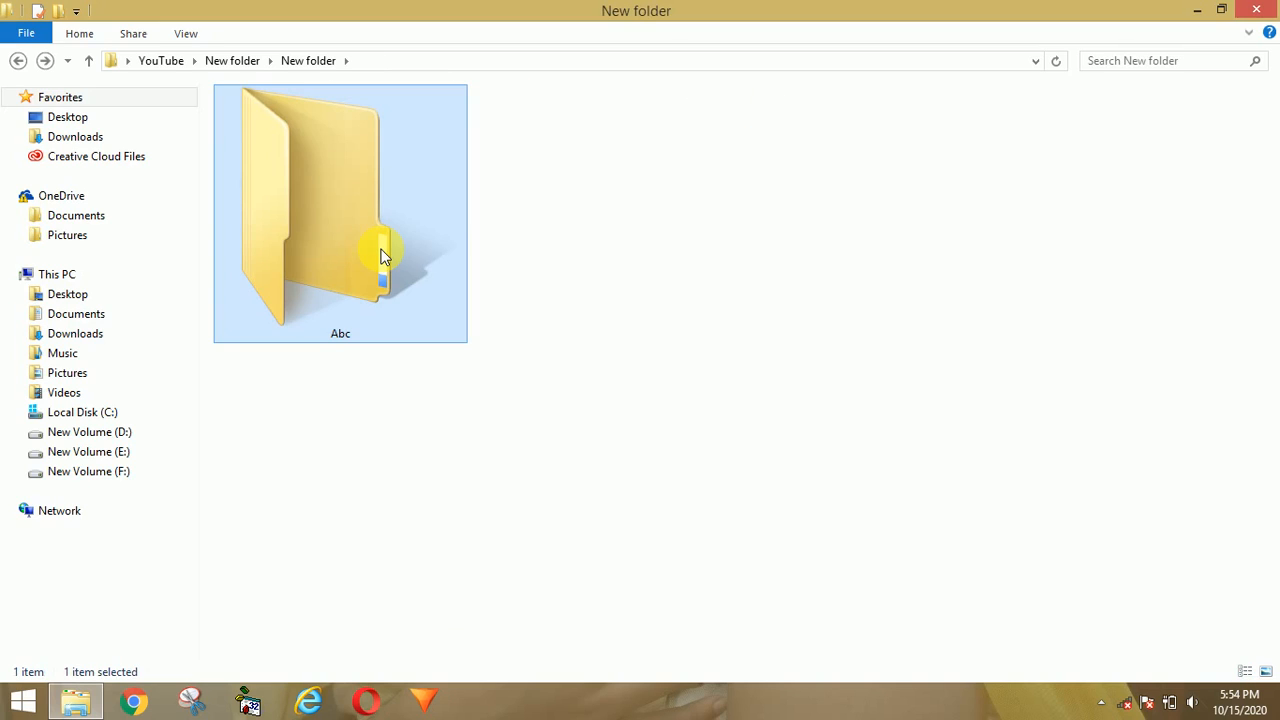
right_click(309, 184)
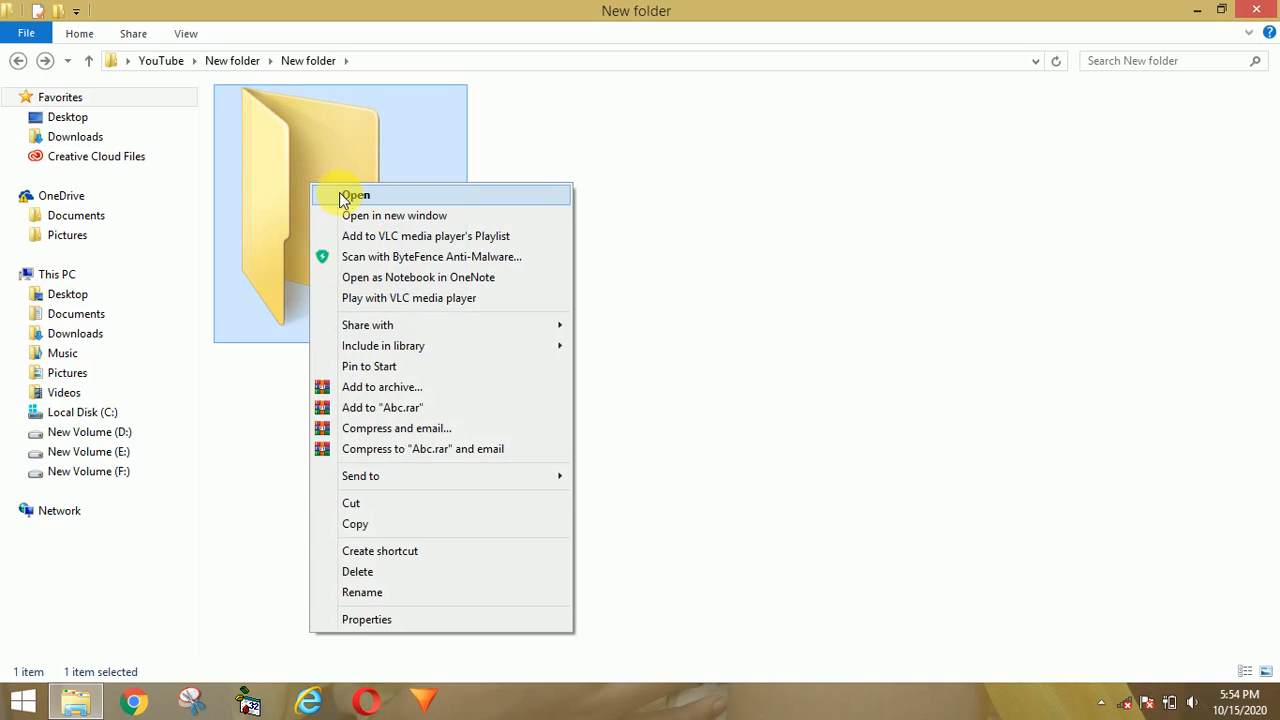
left_click(343, 197)
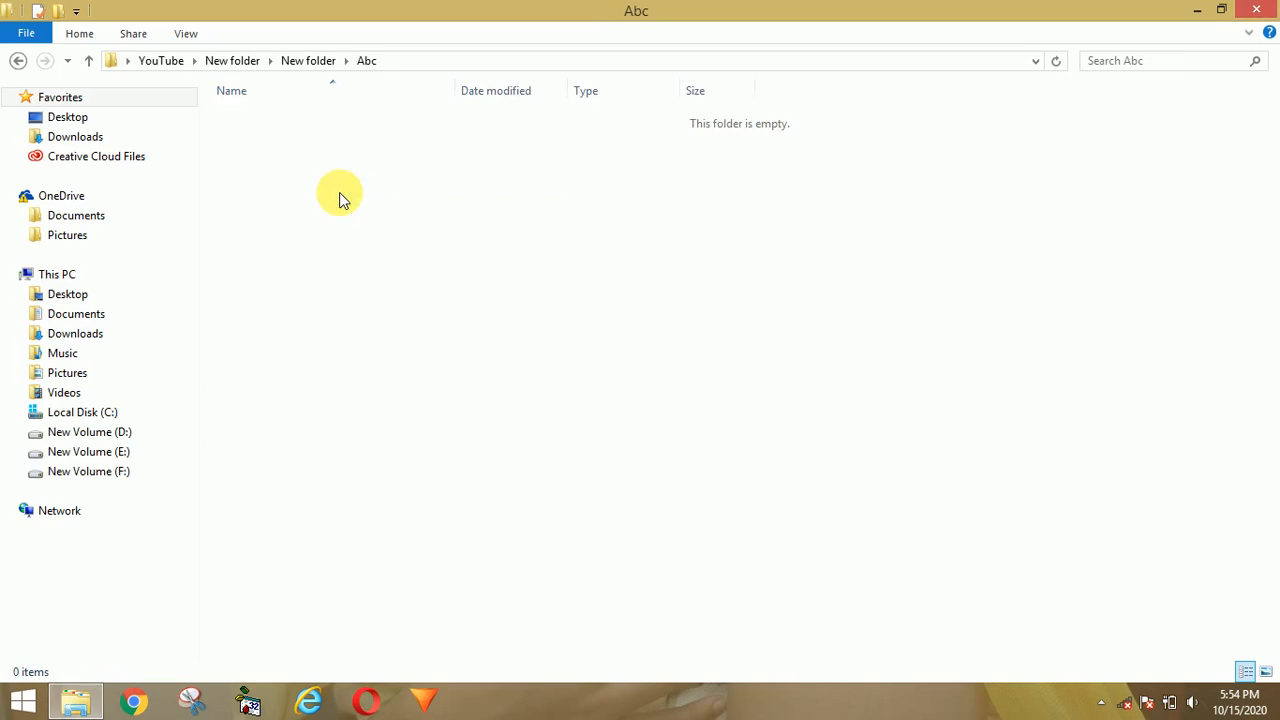
Step: Create a new Microsoft Office Word Document in Abc, keeping its default name
right_click(486, 216)
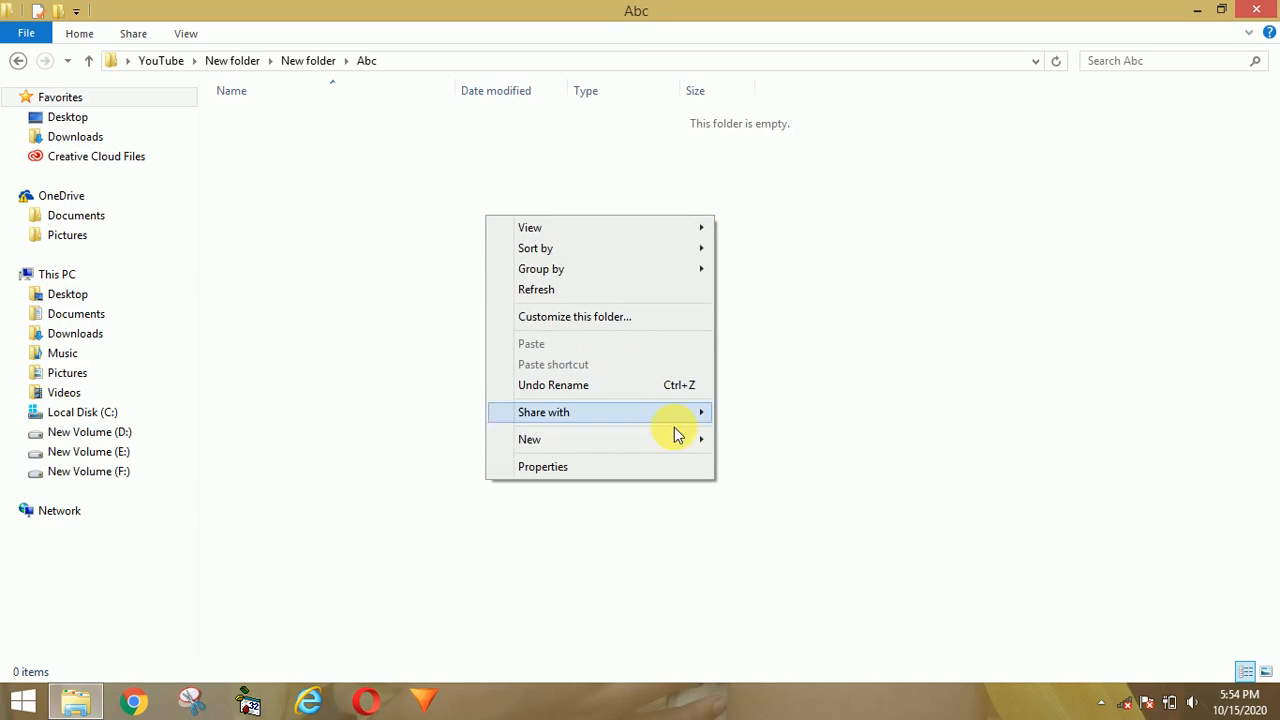
mouse_move(708, 443)
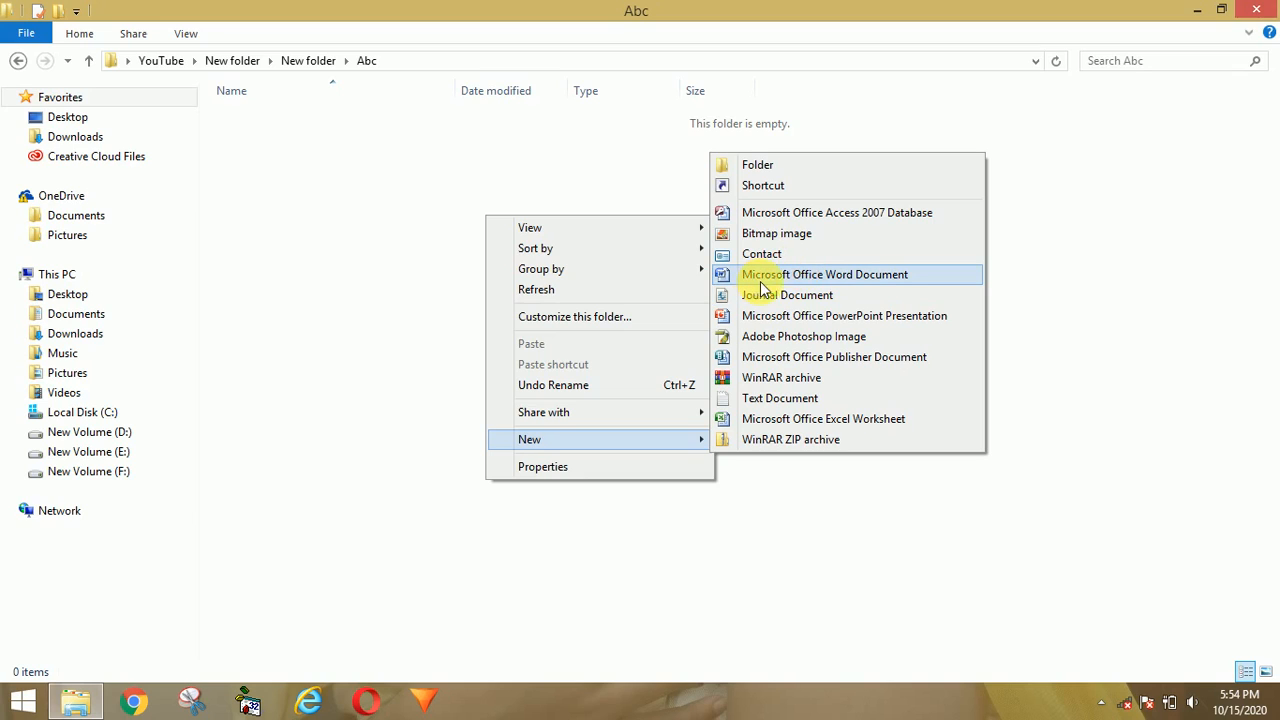
left_click(845, 278)
left_click(840, 285)
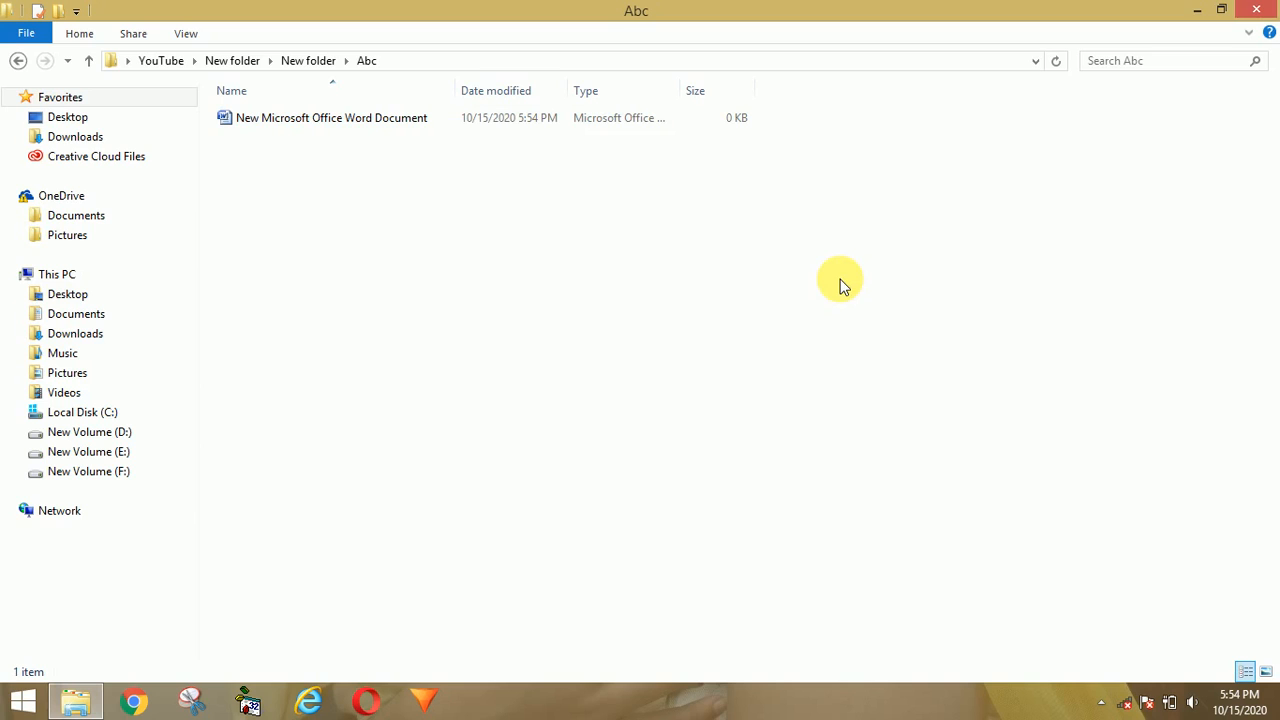
Step: Switch the folder view to Extra large icons and select the new document
right_click(437, 152)
mouse_move(591, 163)
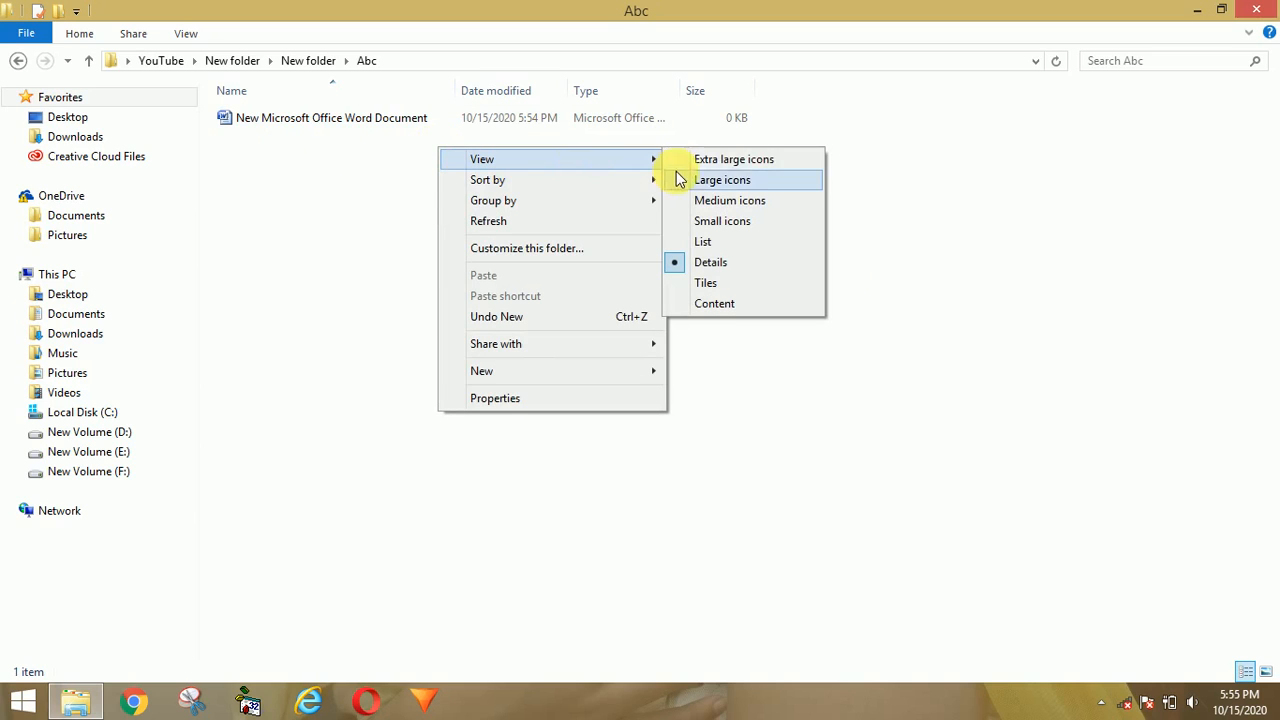
left_click(688, 163)
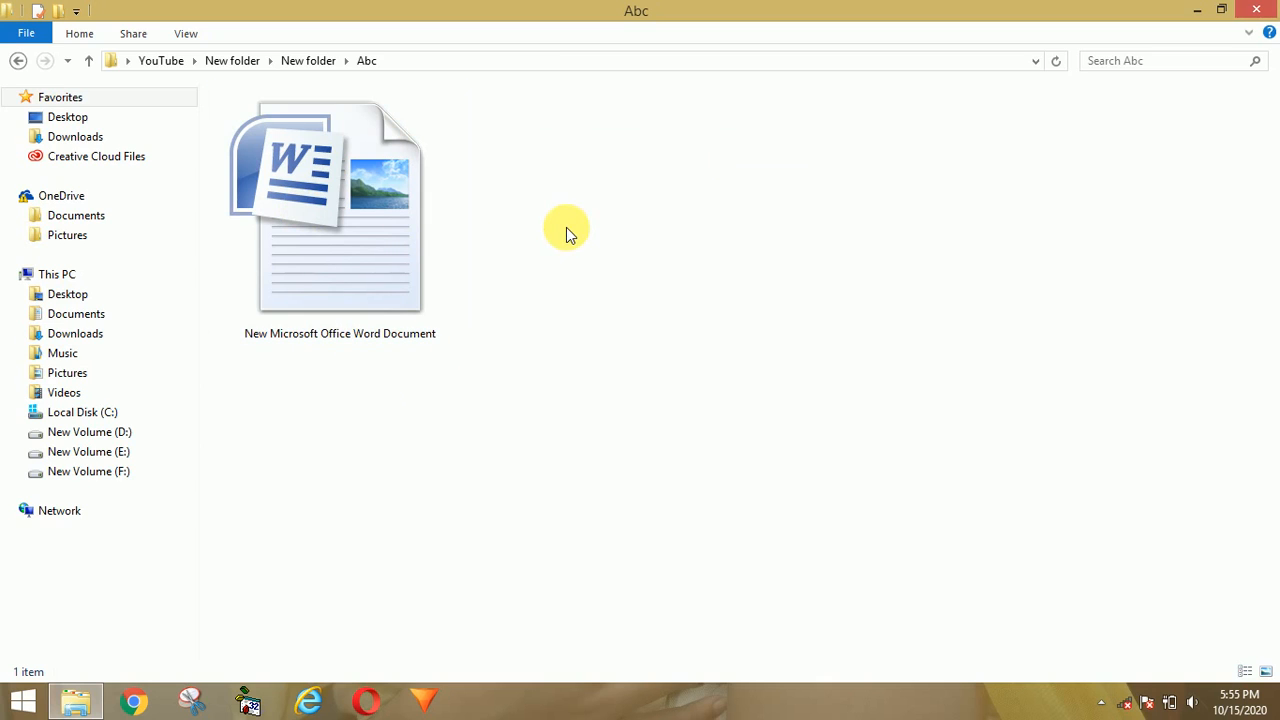
left_click(336, 250)
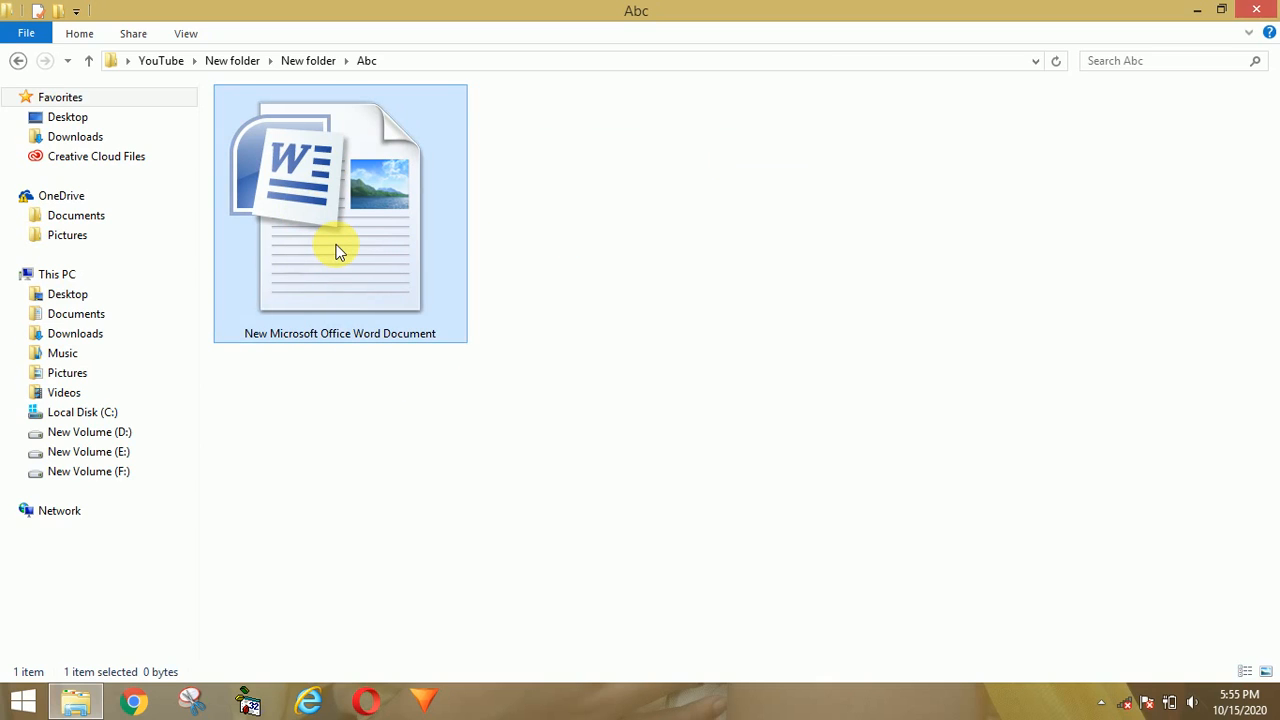
Step: Open the new document and type the heading 'Copy -' at 36 pt font size
double_click(336, 250)
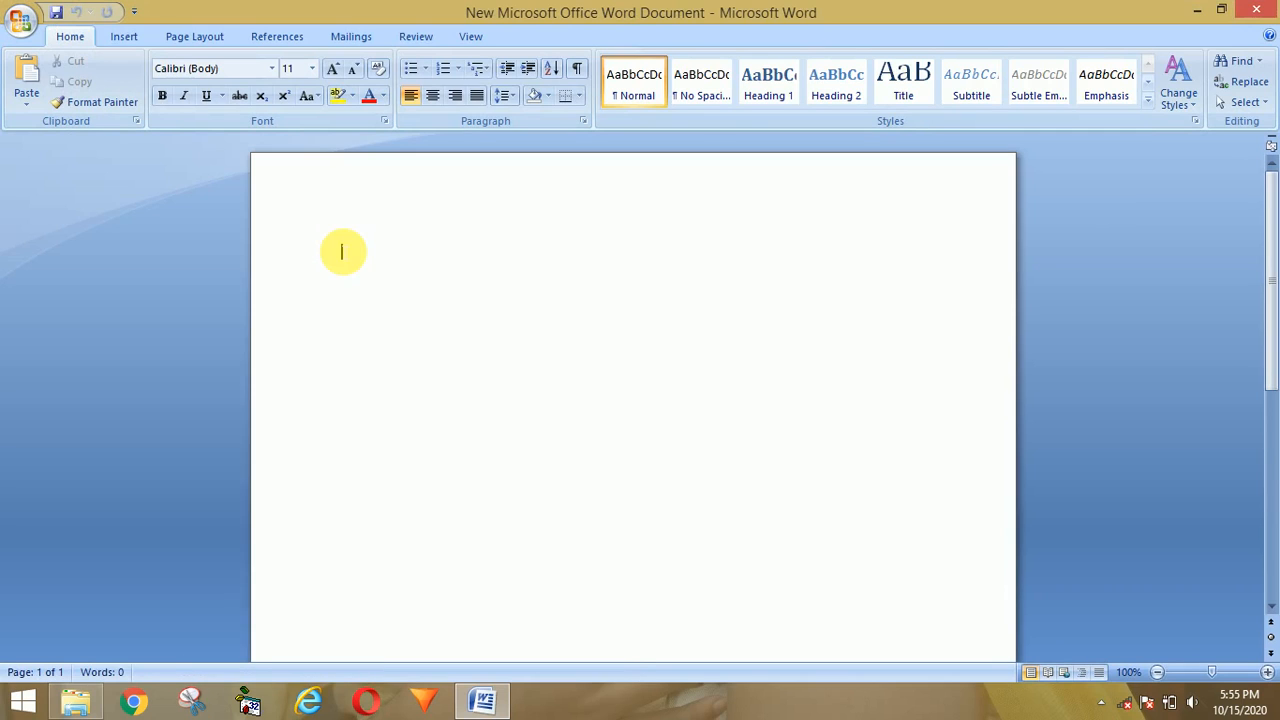
type("Cop")
key("BackSpace")
key("BackSpace")
key("BackSpace")
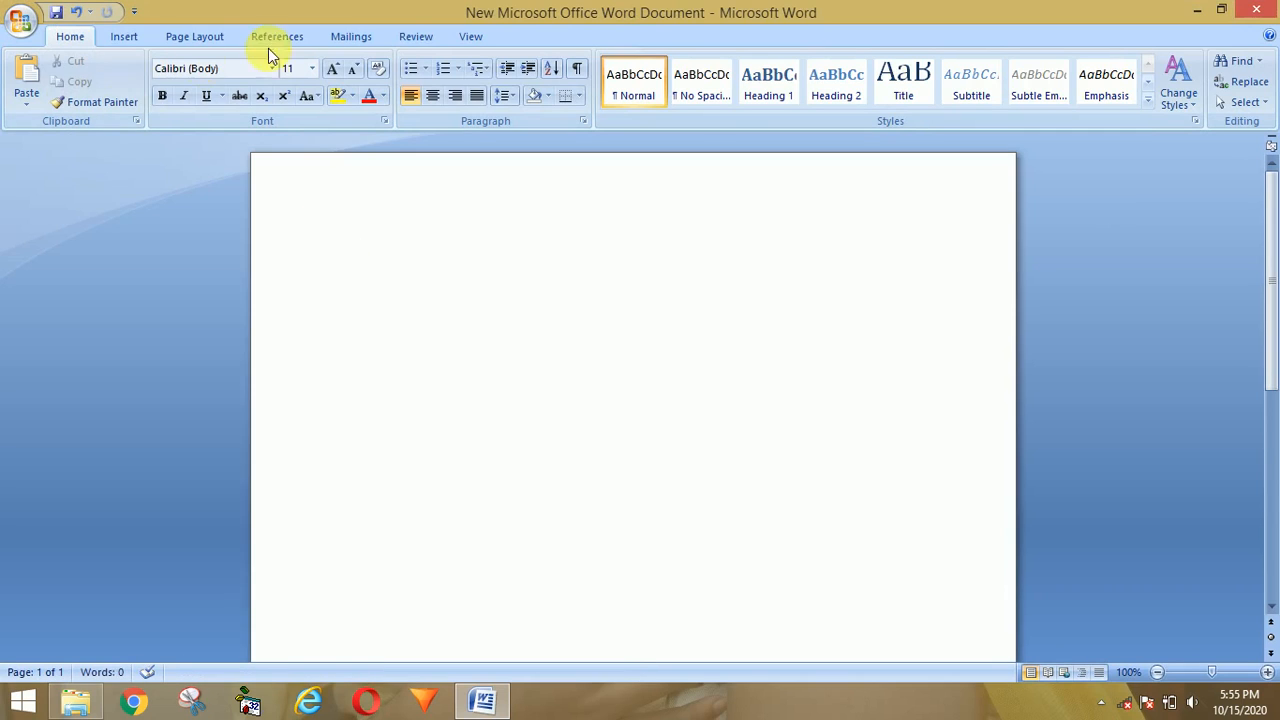
left_click(311, 68)
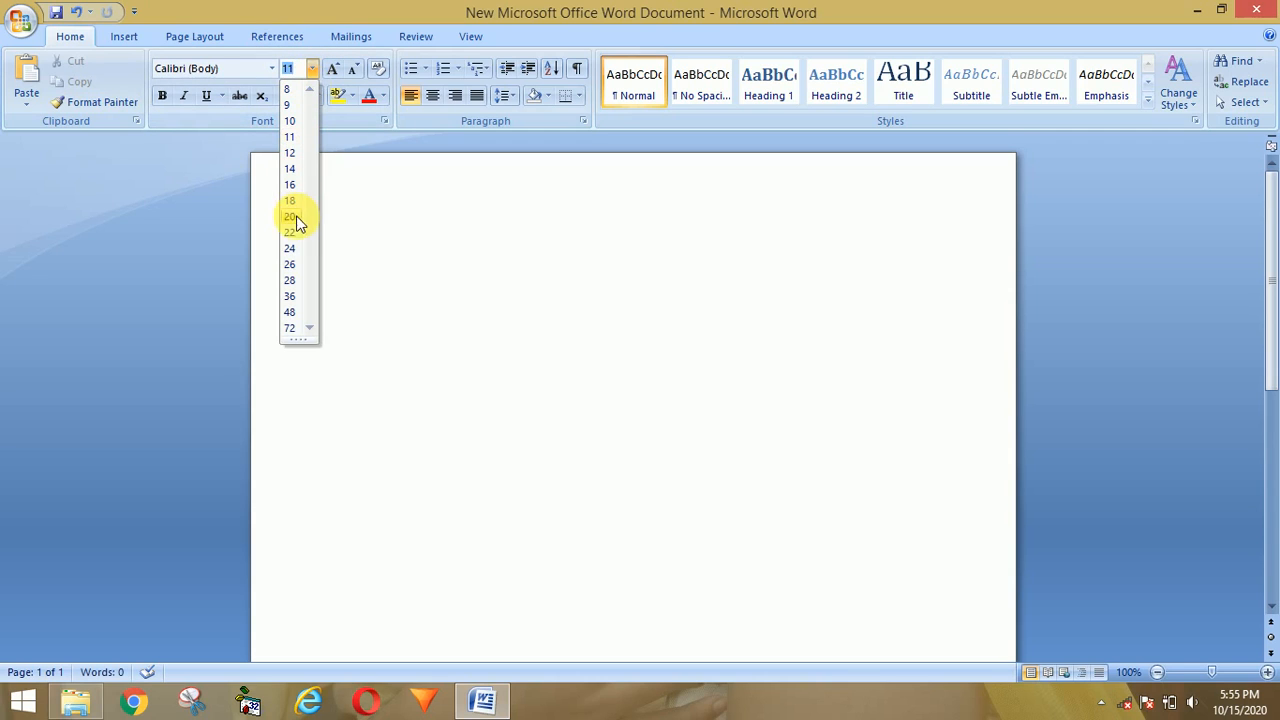
left_click(291, 296)
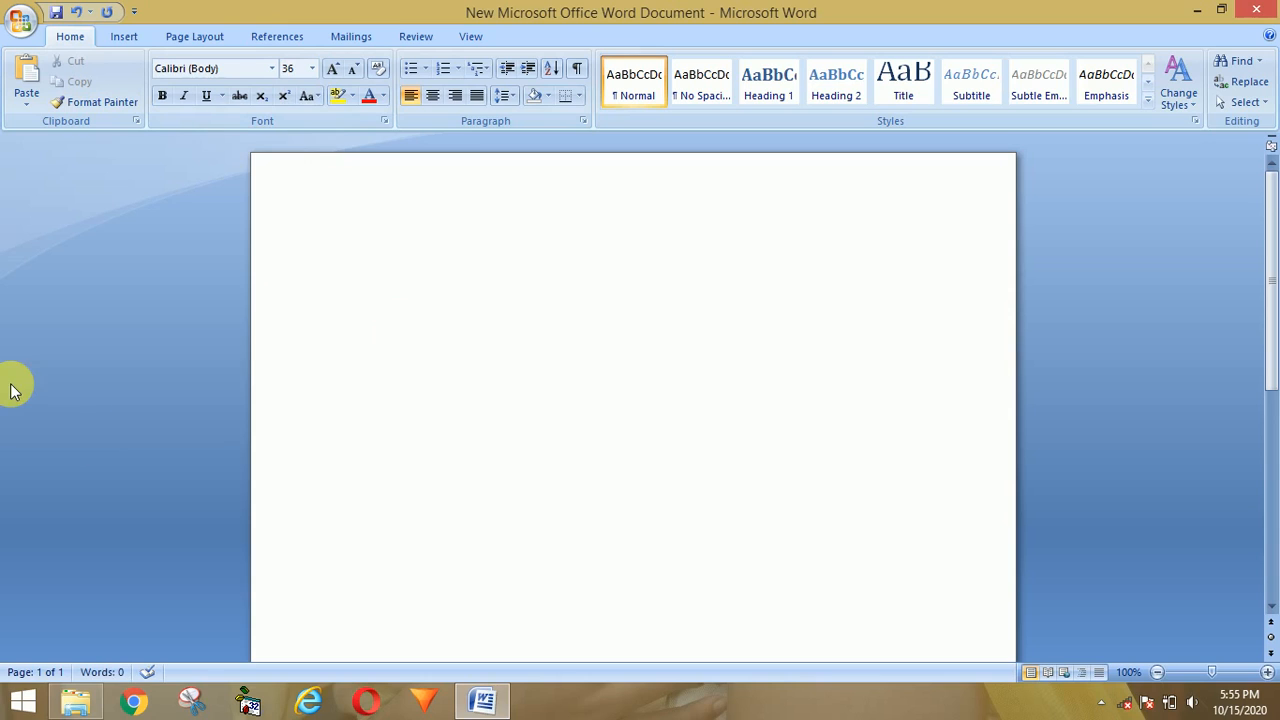
type("Cop")
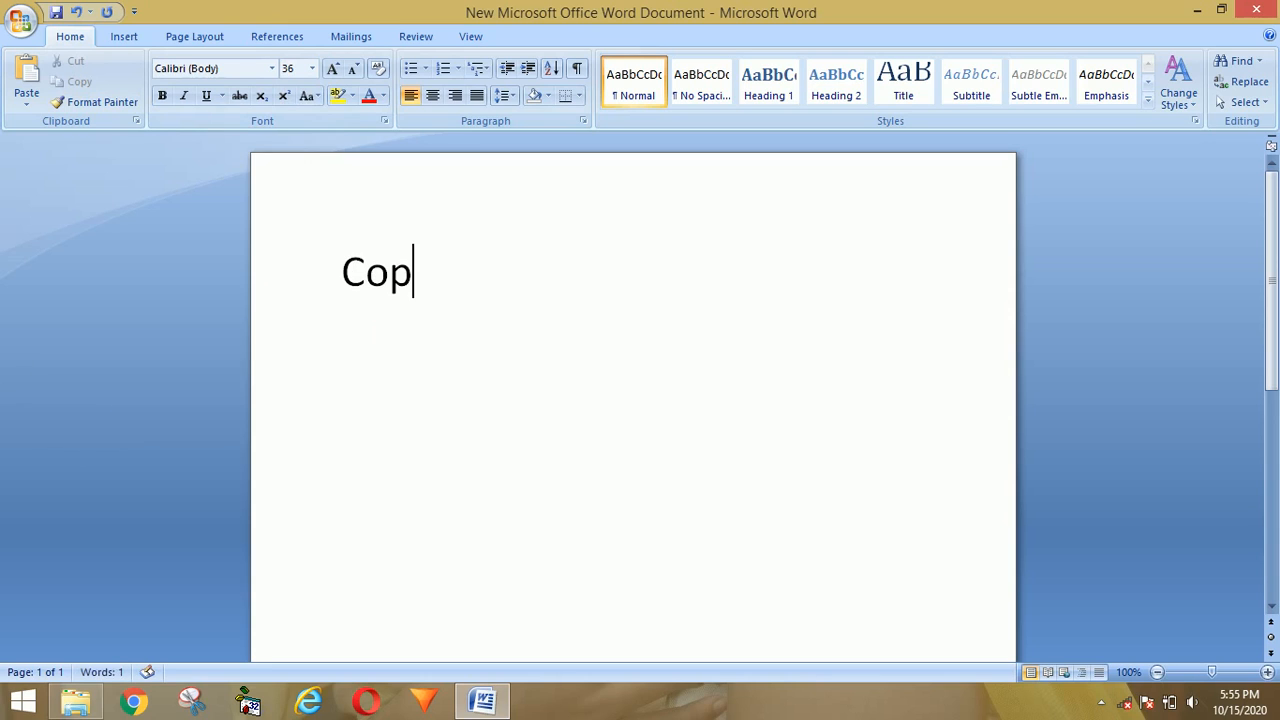
type("y -")
key("Return")
Step: Type 'ABCD' on an indented line below and select it
key("Tab")
type("ABC")
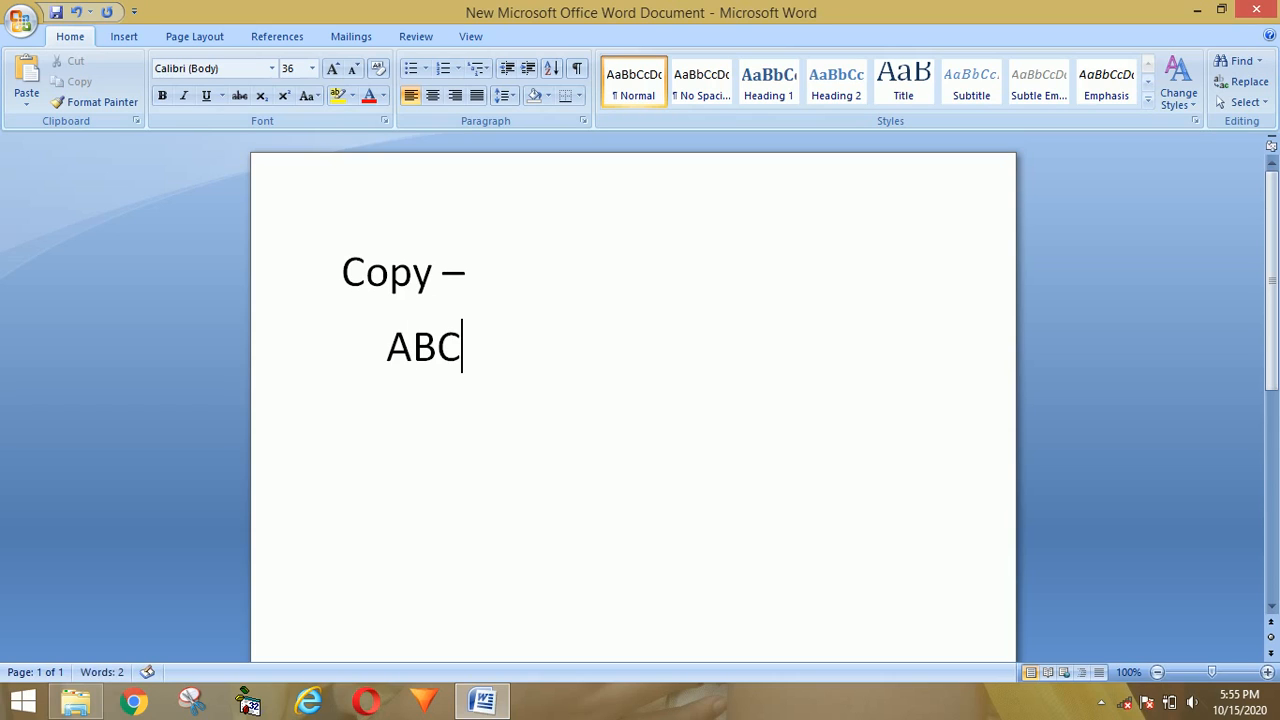
type("D")
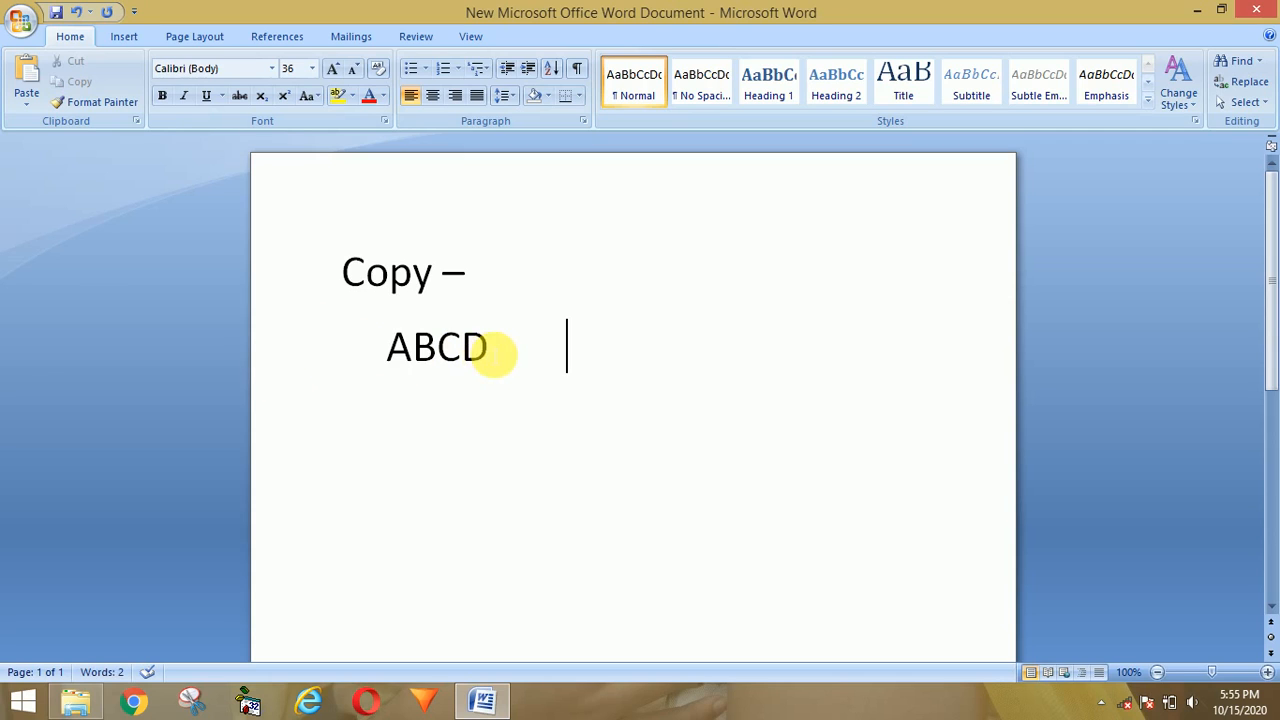
left_click_drag(490, 350, 386, 368)
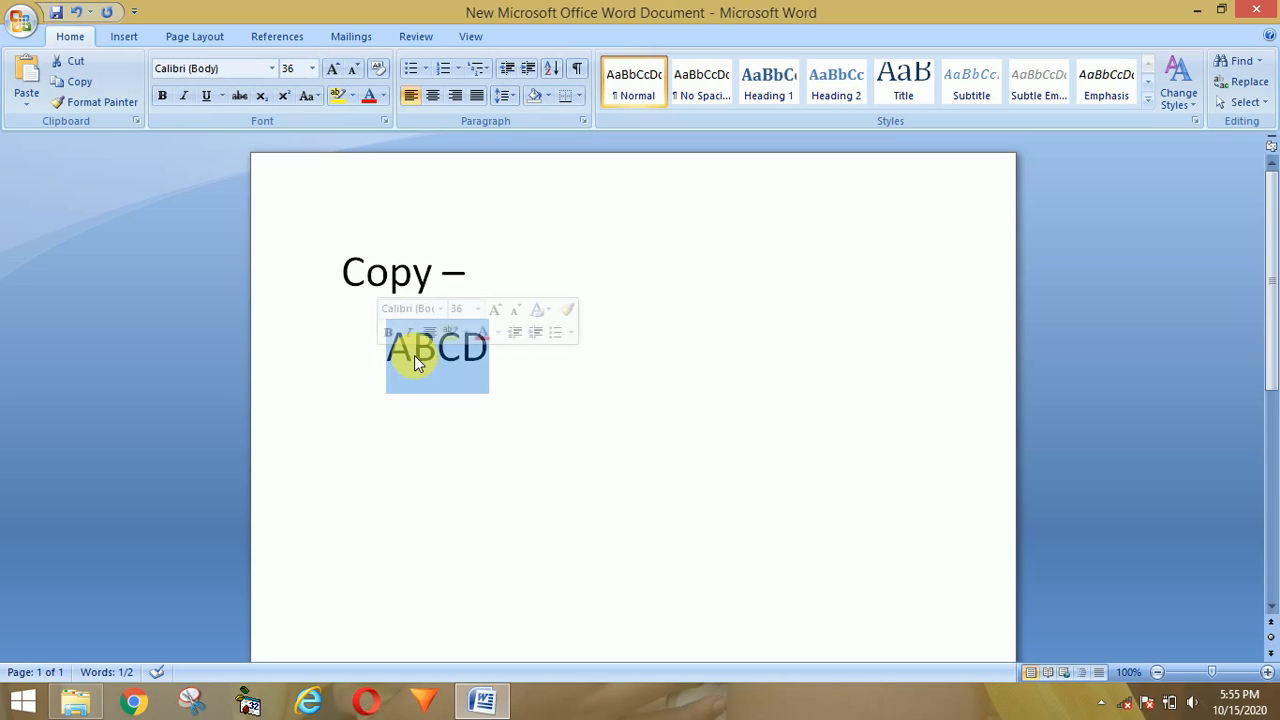
Step: Copy ABCD and paste a second ABCD beside it using the right-click menu
right_click(414, 356)
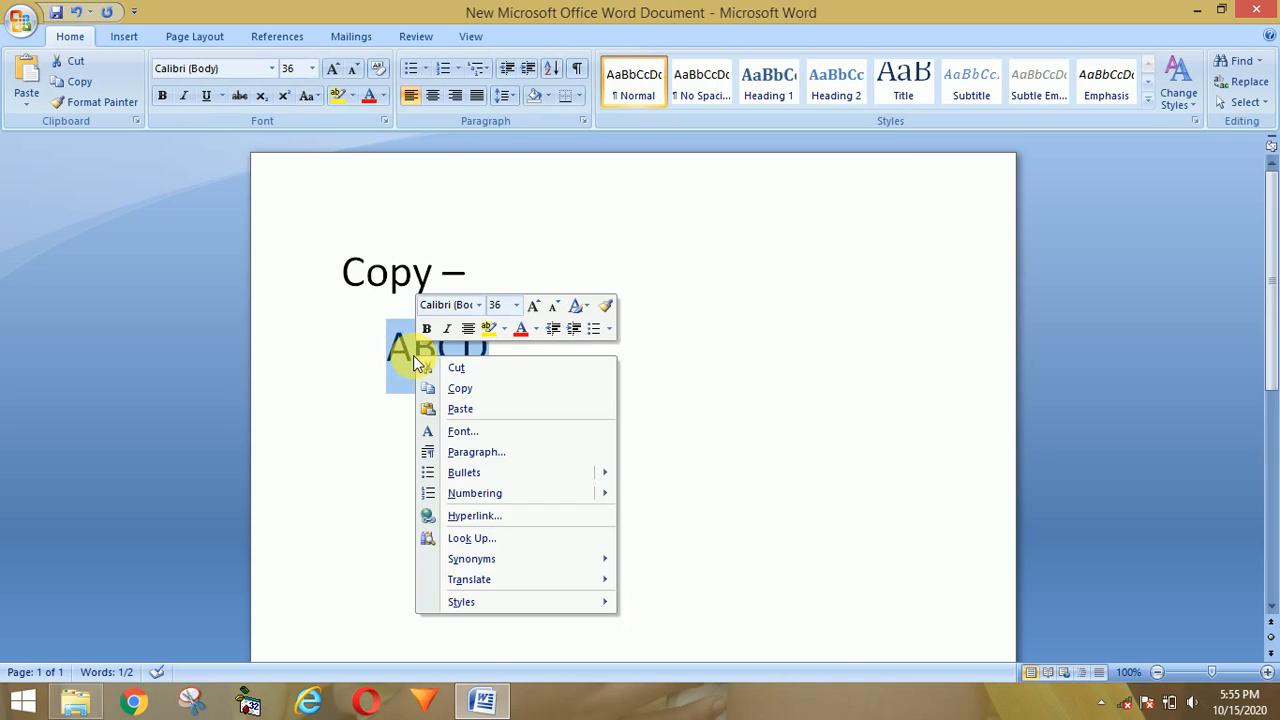
left_click(460, 390)
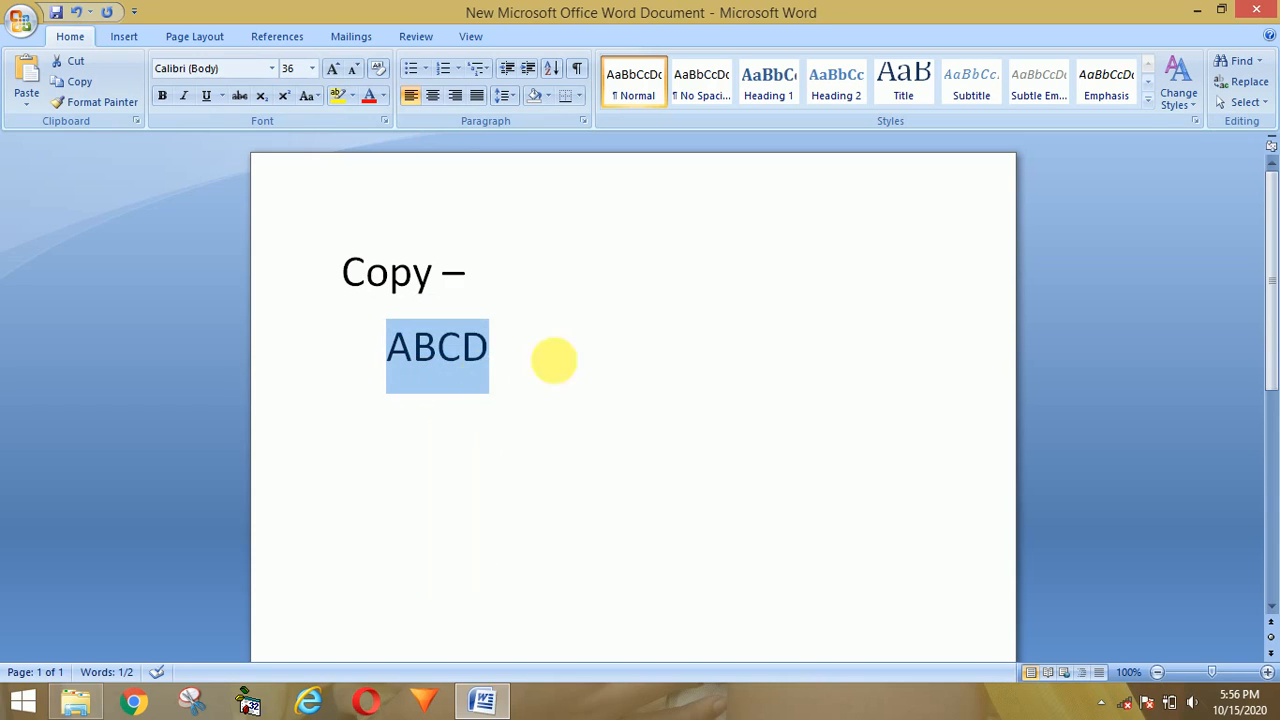
left_click(608, 357)
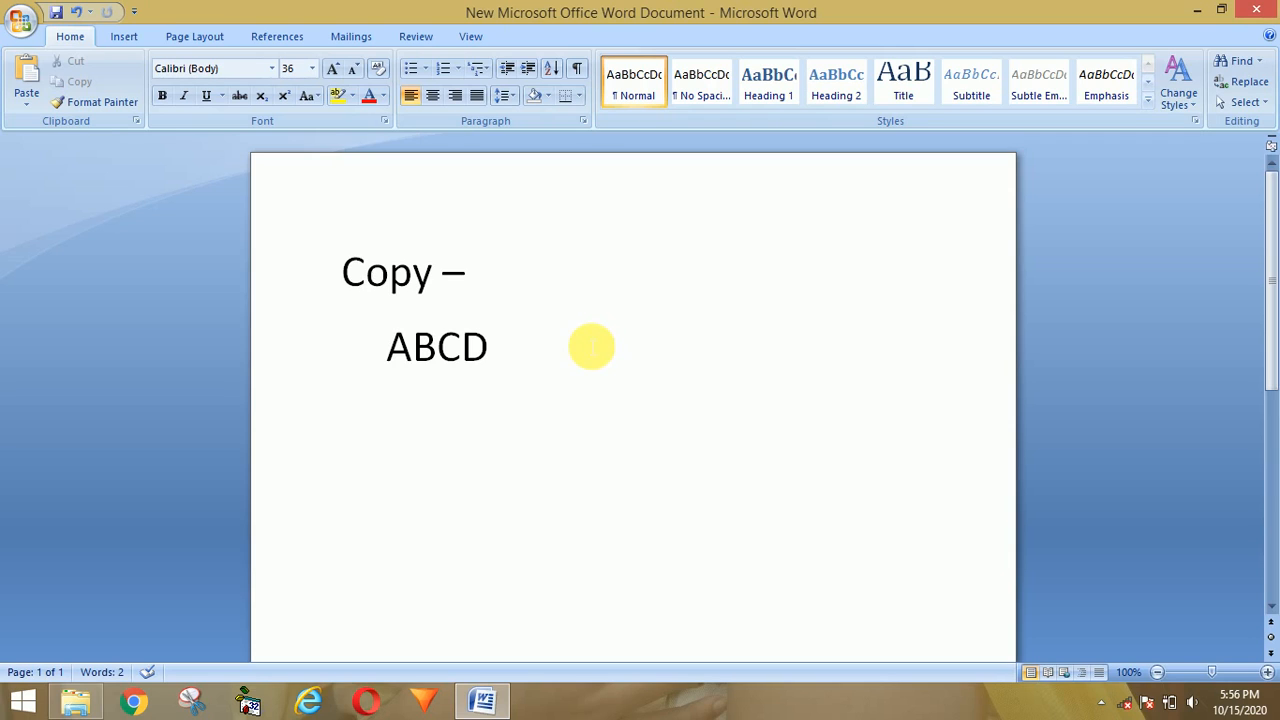
right_click(591, 347)
left_click(622, 393)
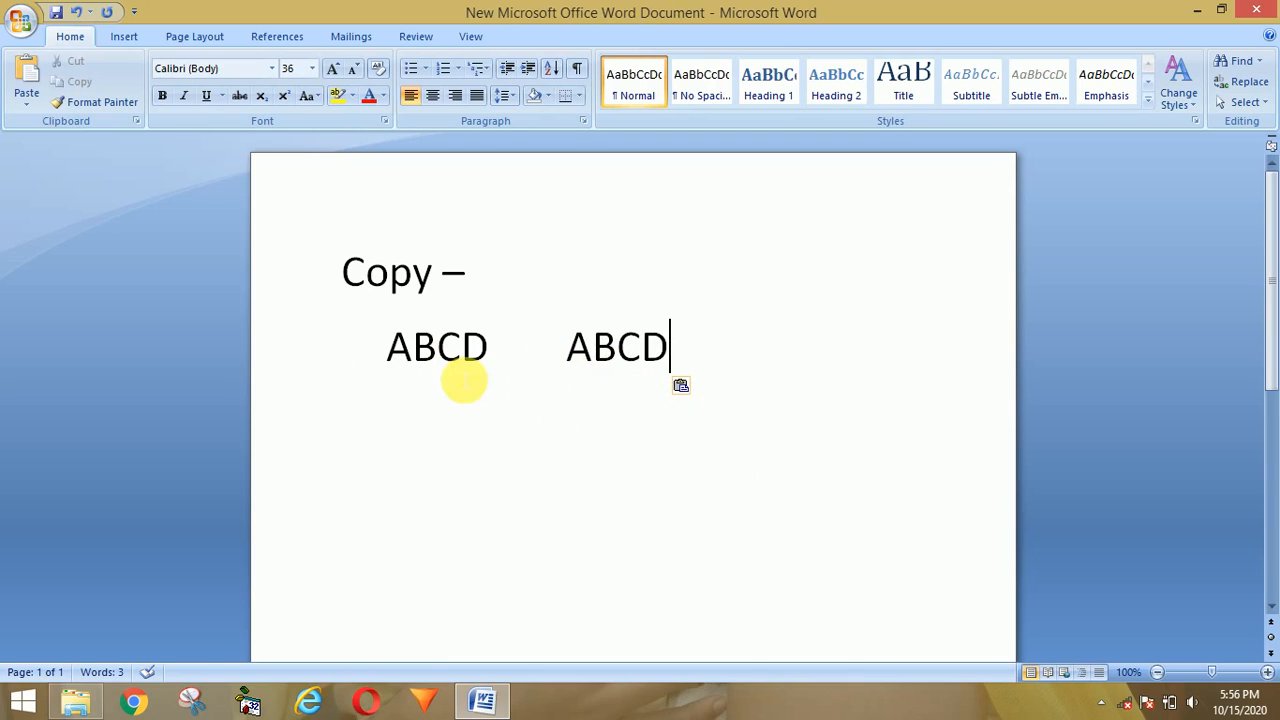
Step: Complete the heading so it reads 'Copy – Ctrl + C'
left_click(532, 285)
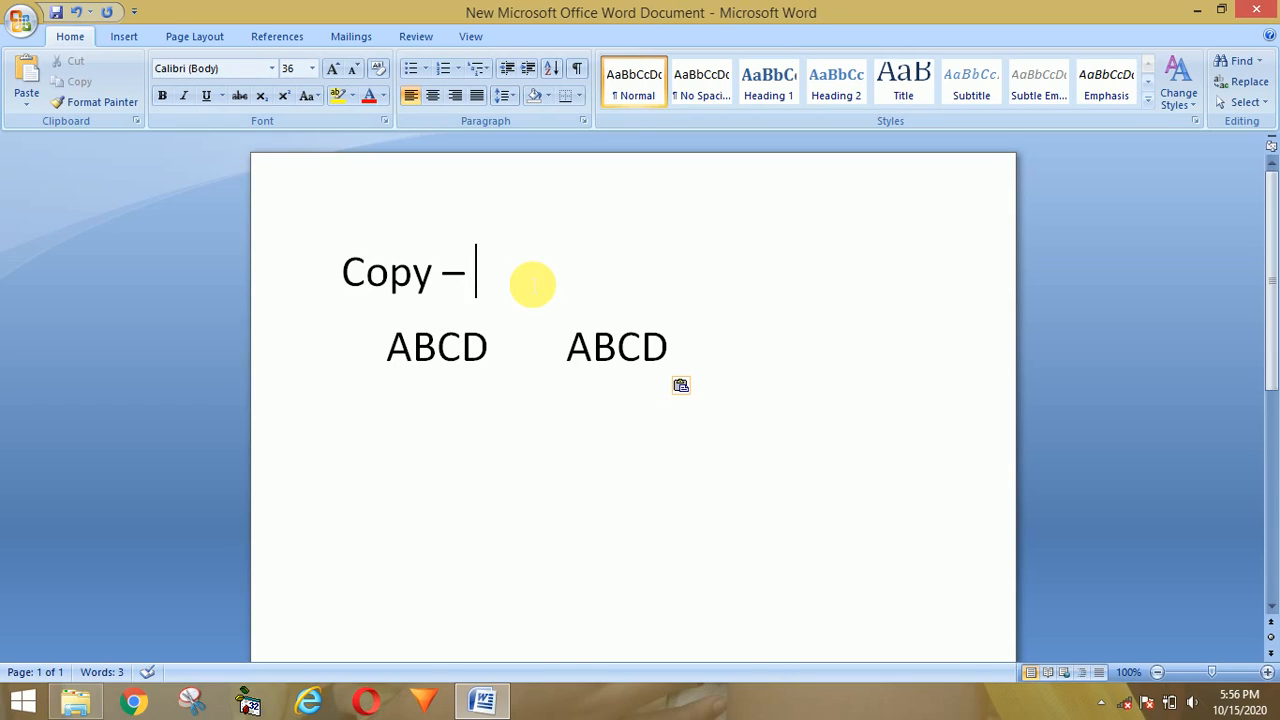
type("Ctrl")
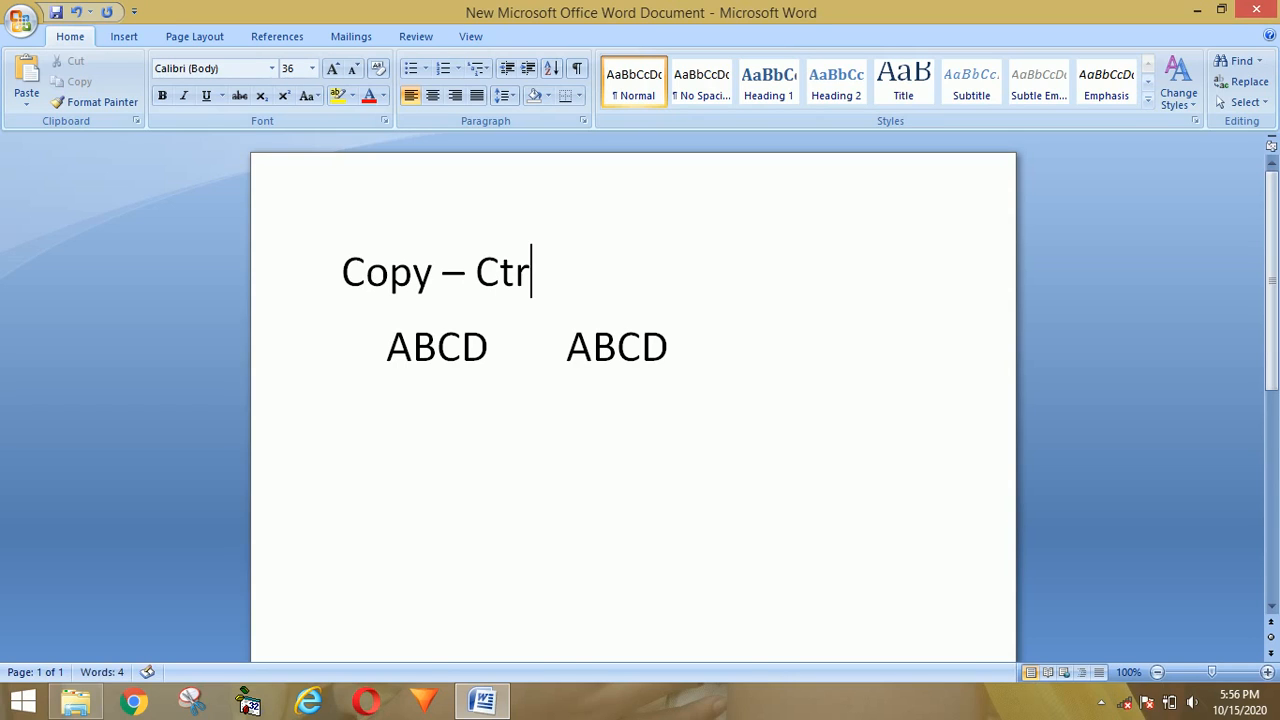
type(" + C")
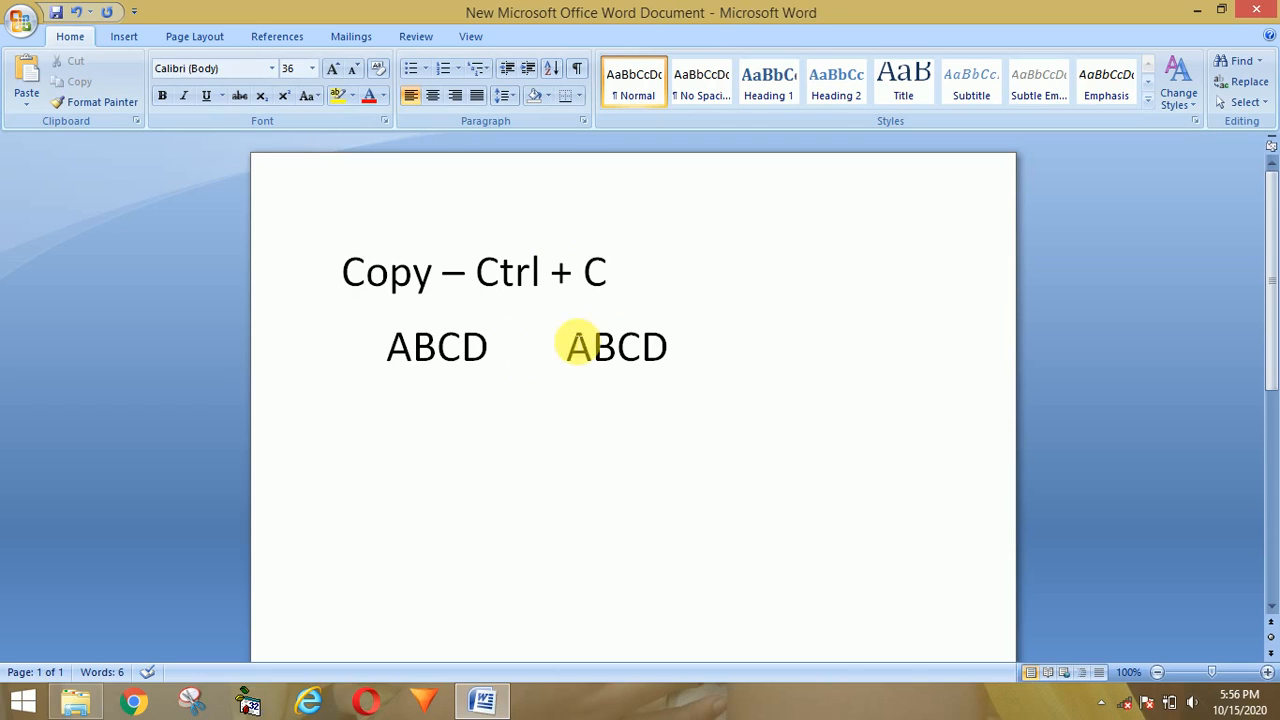
left_click(714, 352)
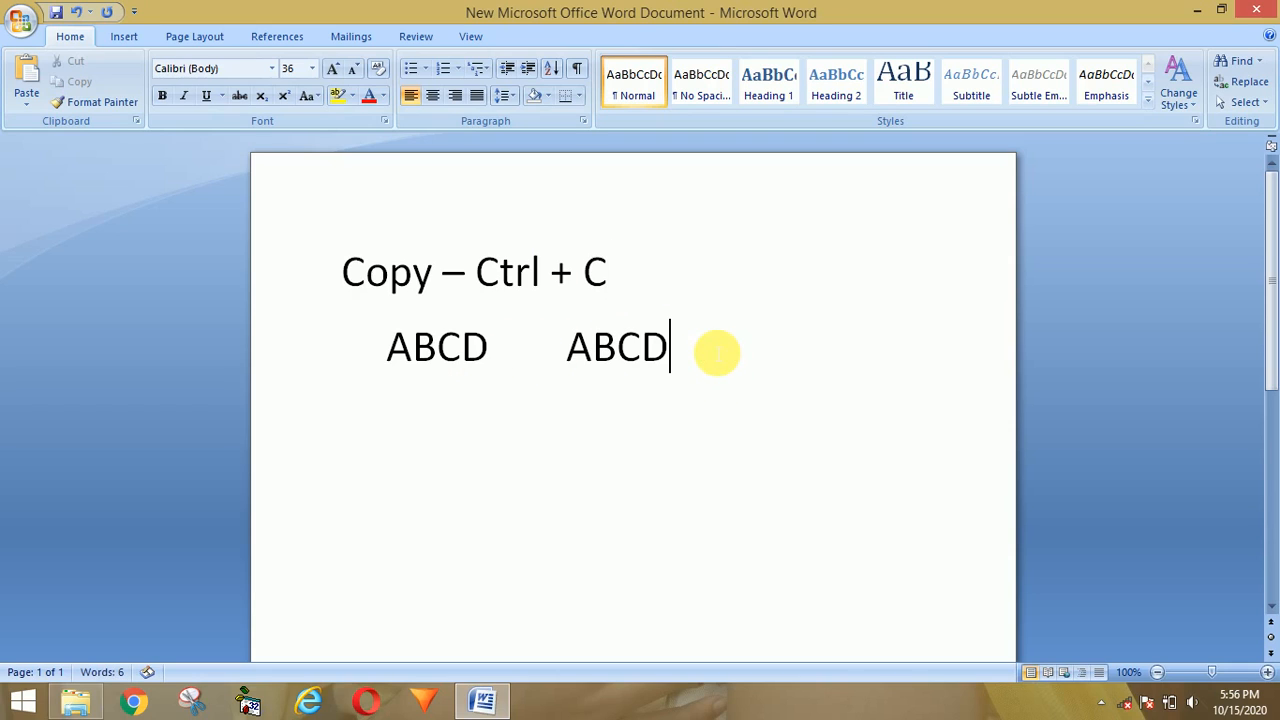
Step: Type 'XYZ' on a new indented line and paste a second XYZ beside it with Ctrl+V
key("Return")
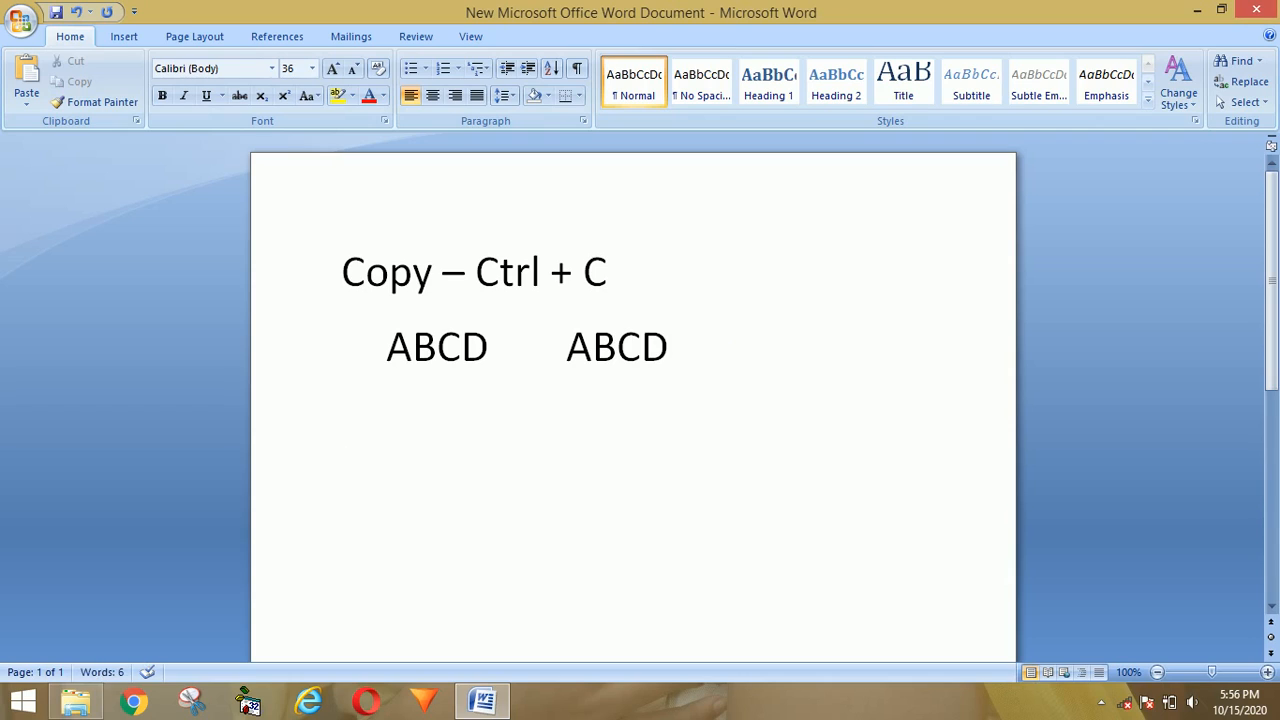
key("Tab")
type("XYZ")
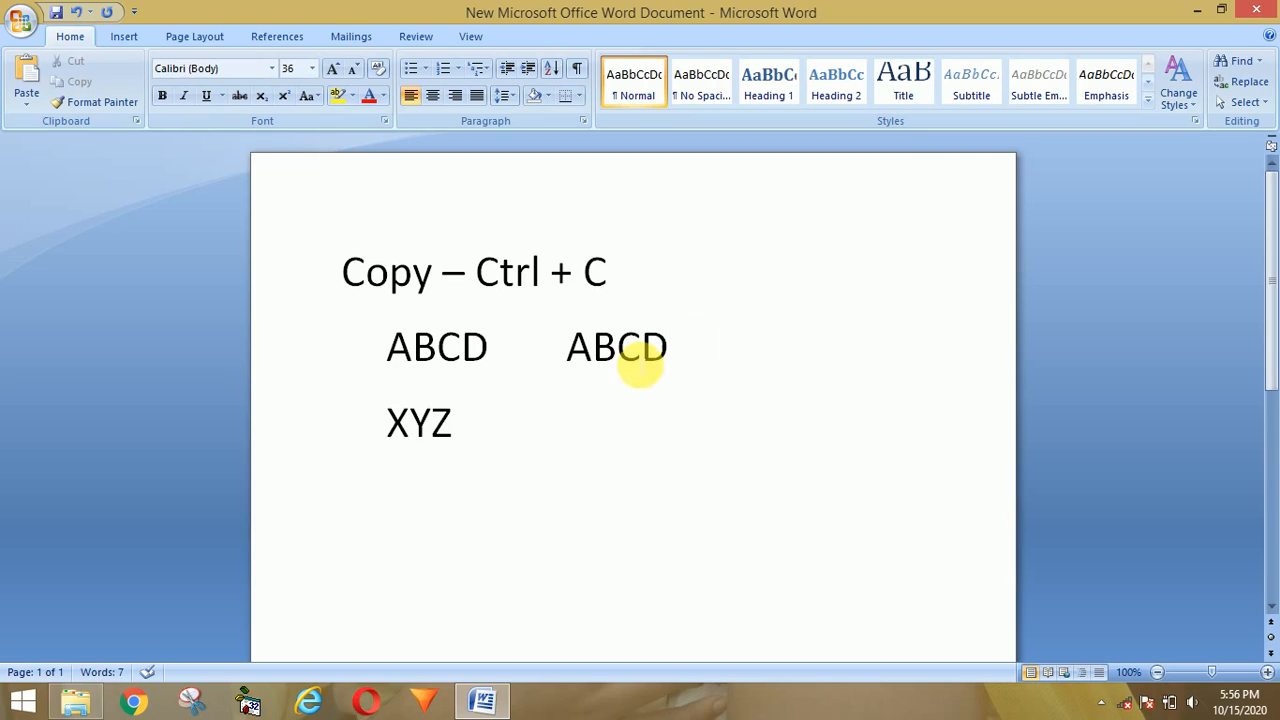
left_click_drag(480, 422, 394, 424)
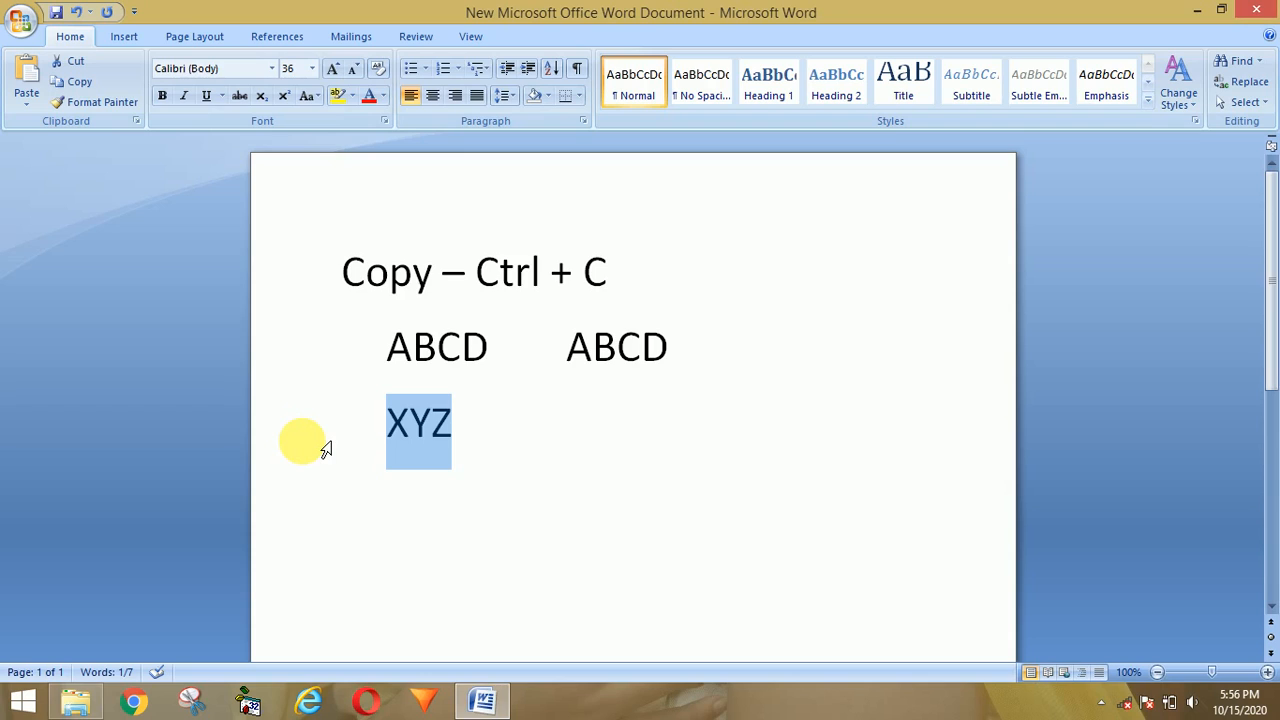
key("Right")
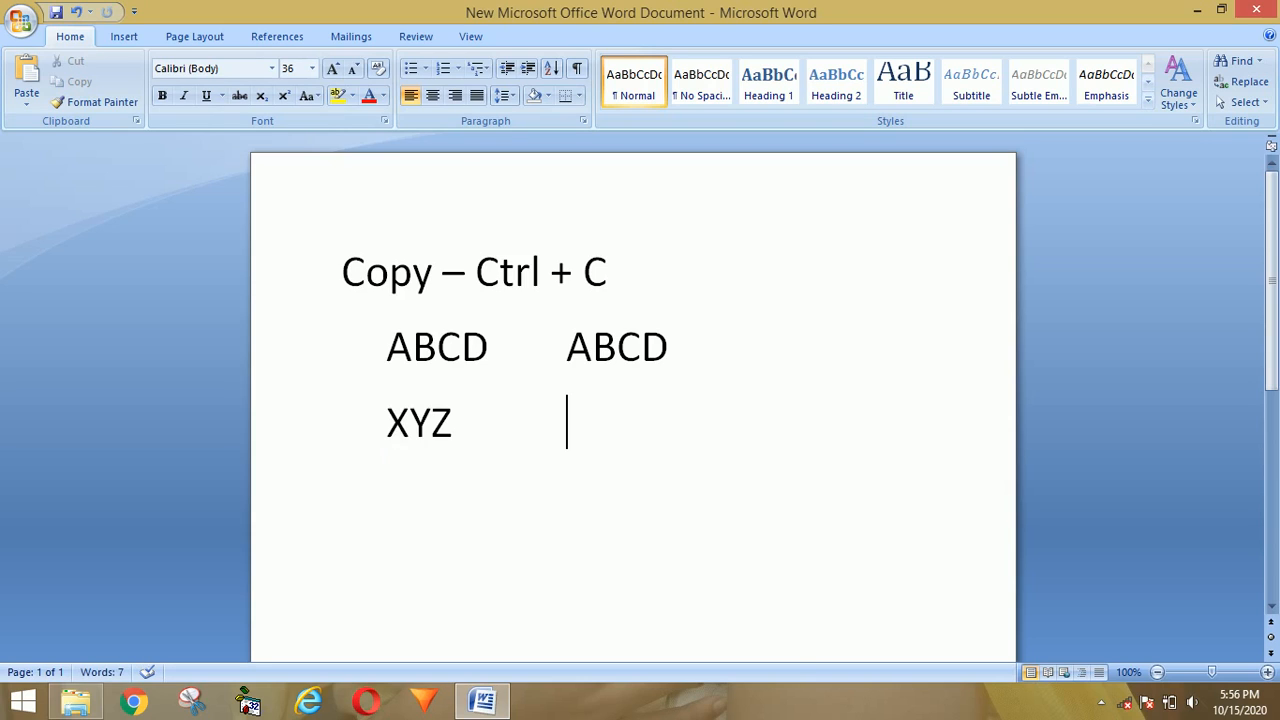
key("ctrl+v")
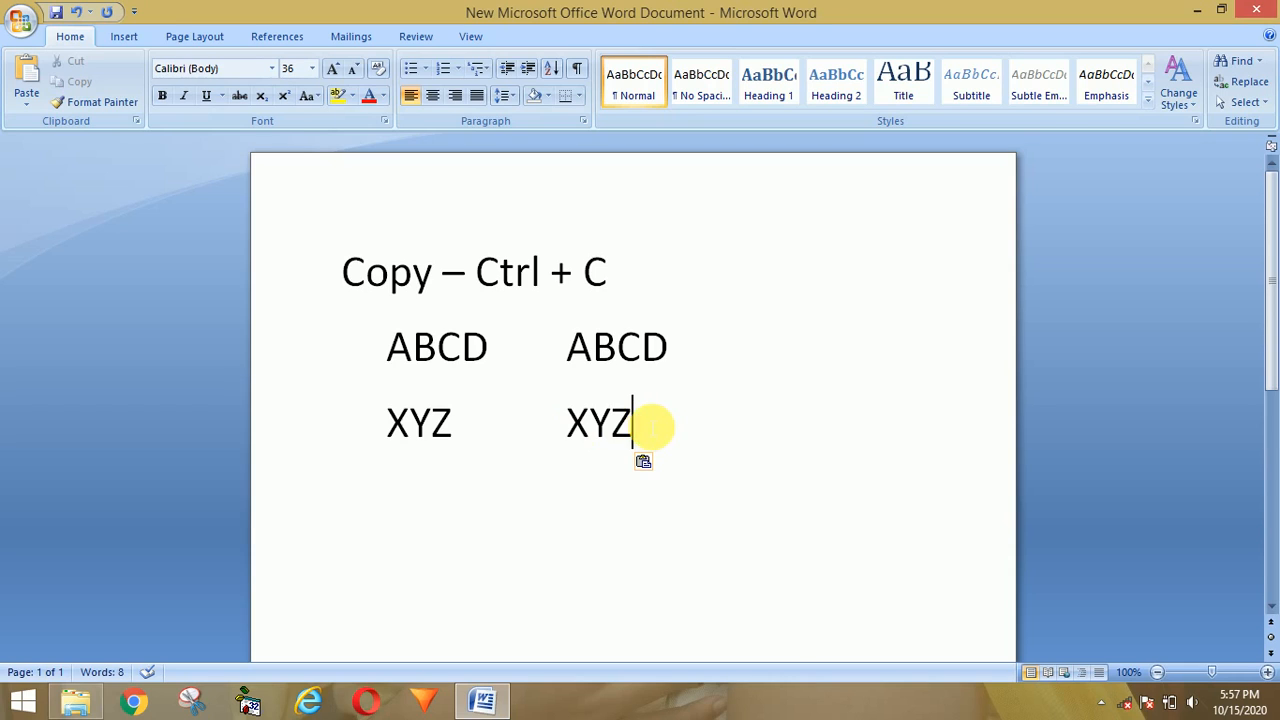
Step: Select the pasted XYZ, show the right-click paste options without pasting, then start a new line
left_click_drag(652, 427, 543, 423)
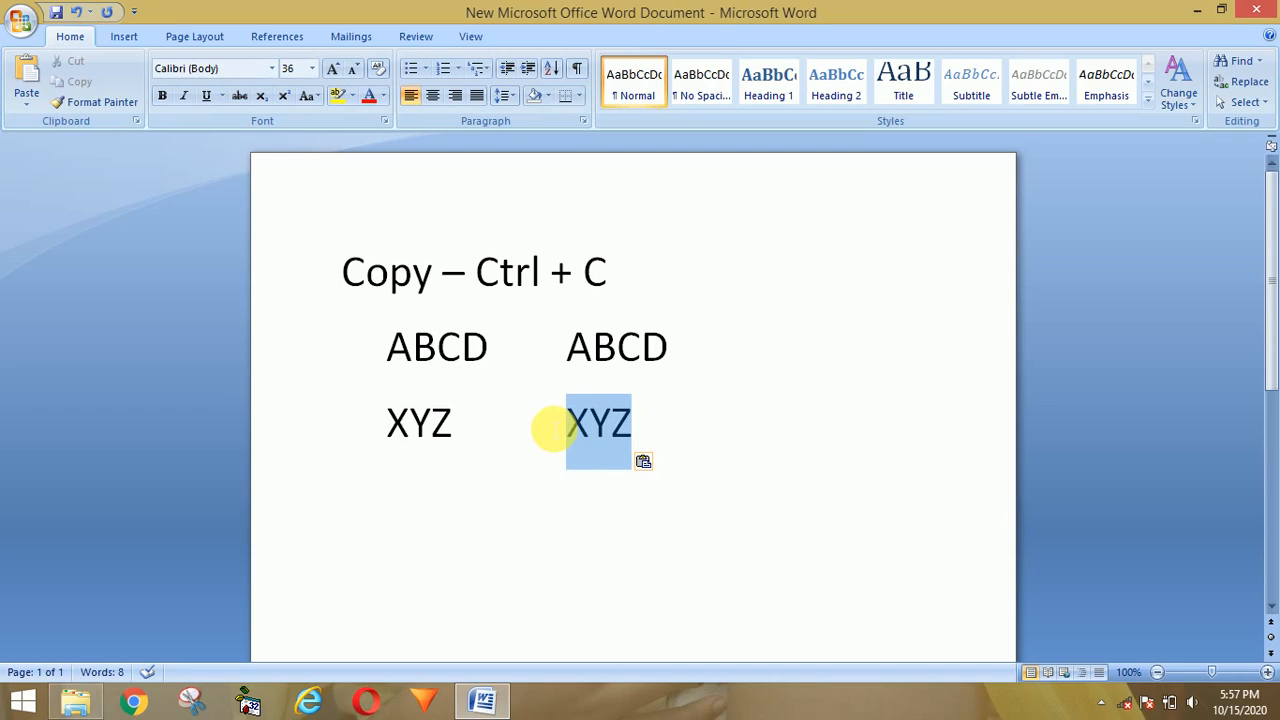
left_click(468, 428)
right_click(468, 428)
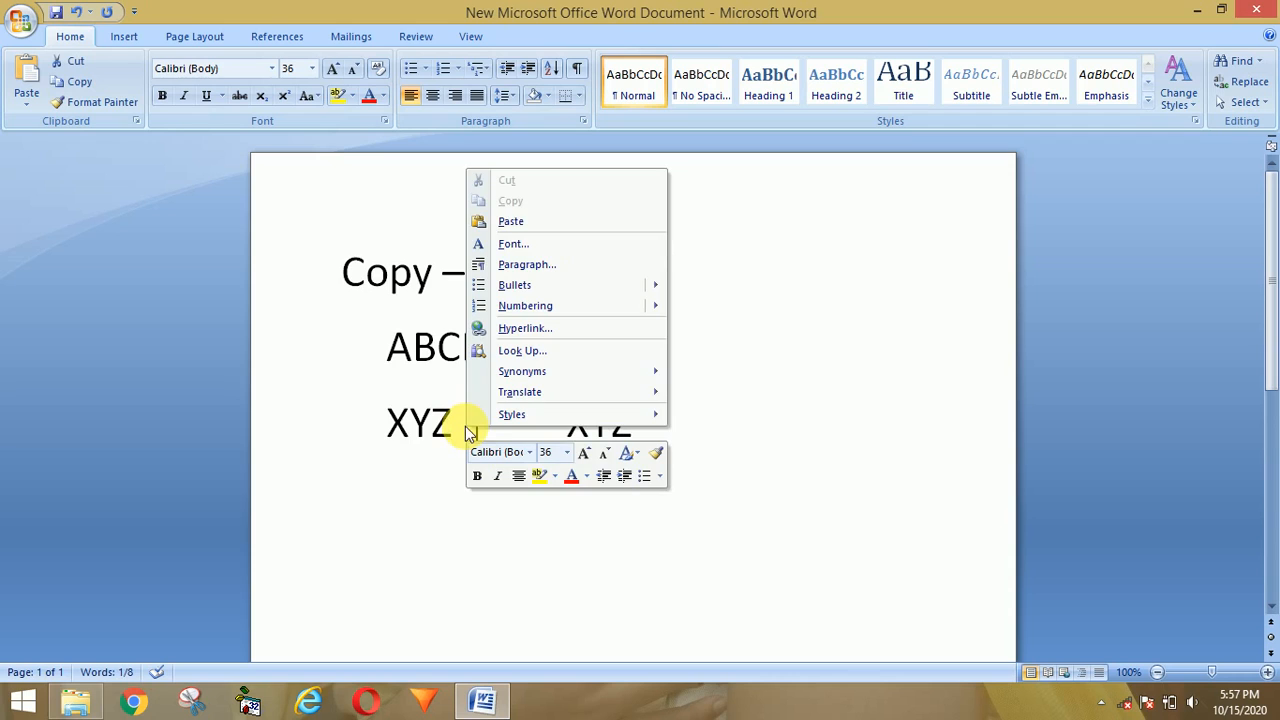
left_click(841, 415)
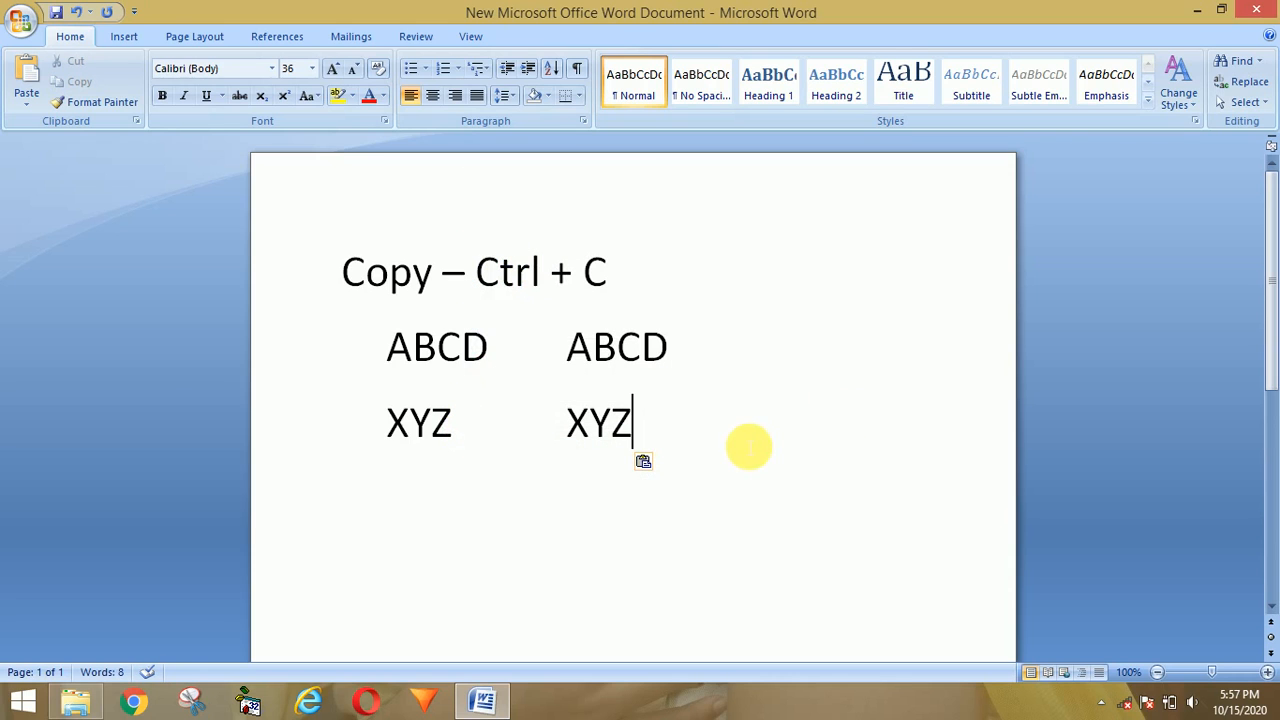
key("Return")
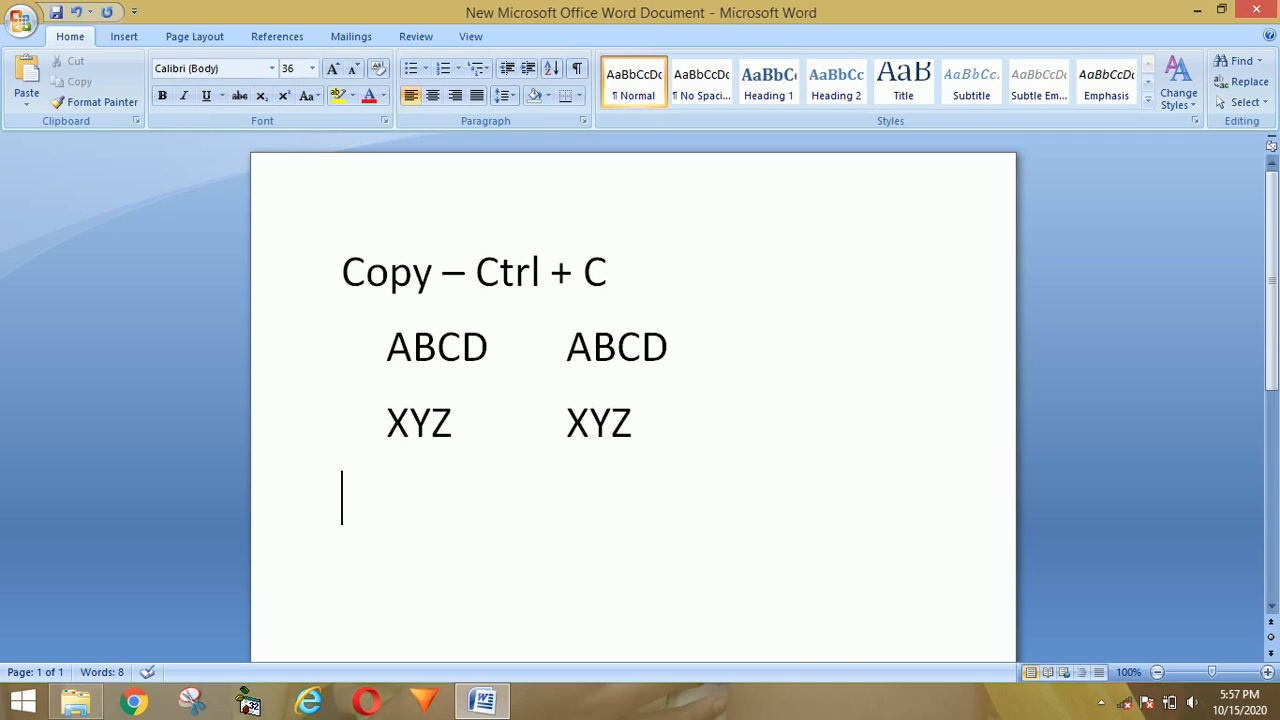
Step: Type the line 'Paste - Ctrl + V' and start the next line with 'Cut -'
type("Paste -")
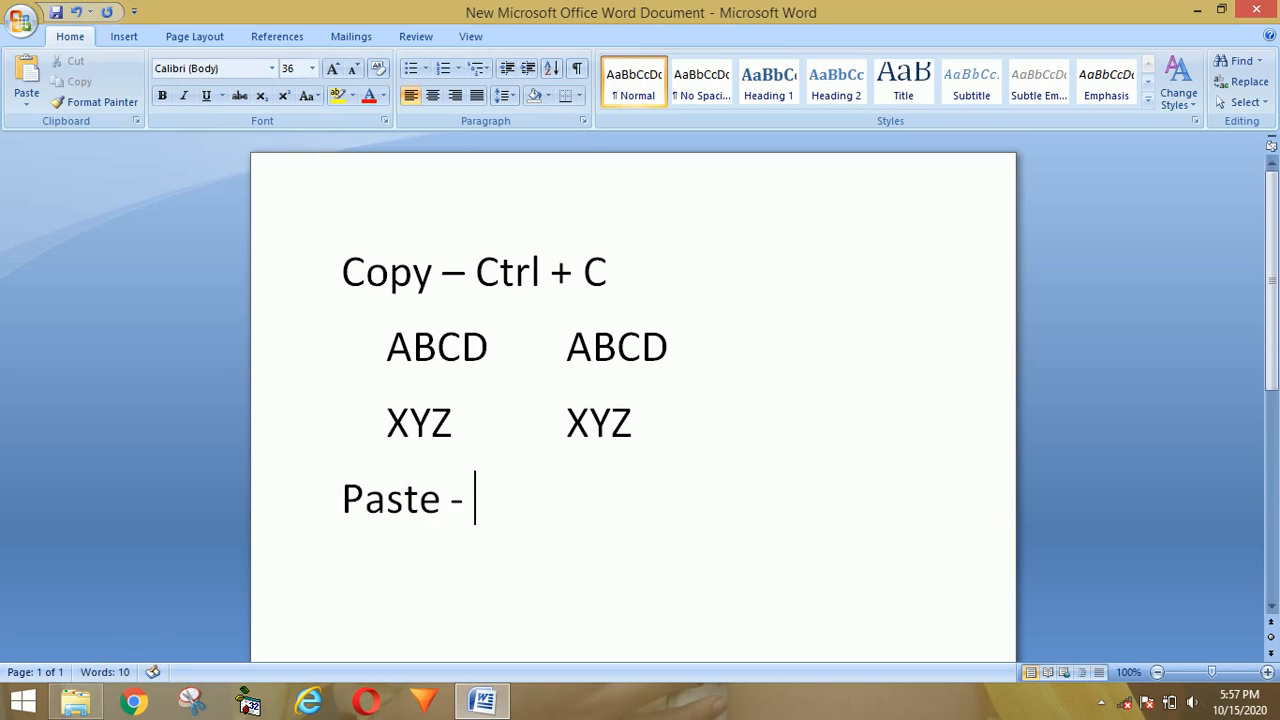
type(" Ctrl +")
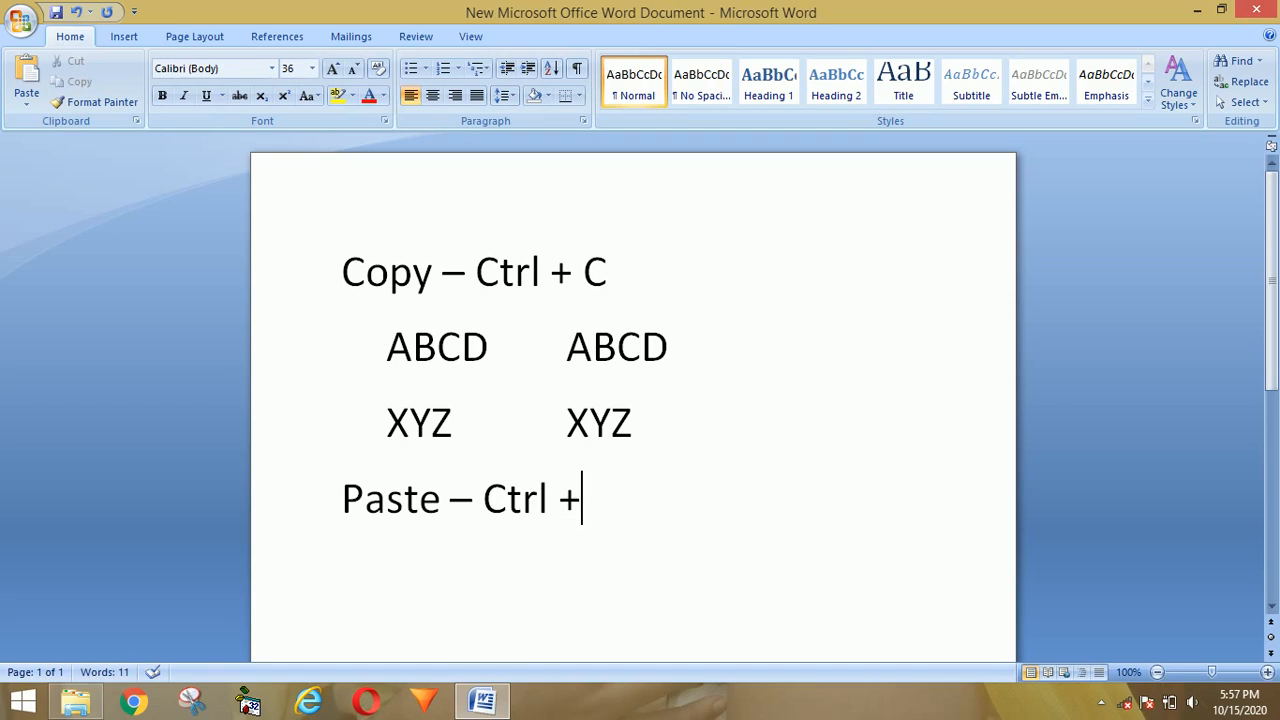
type(" V")
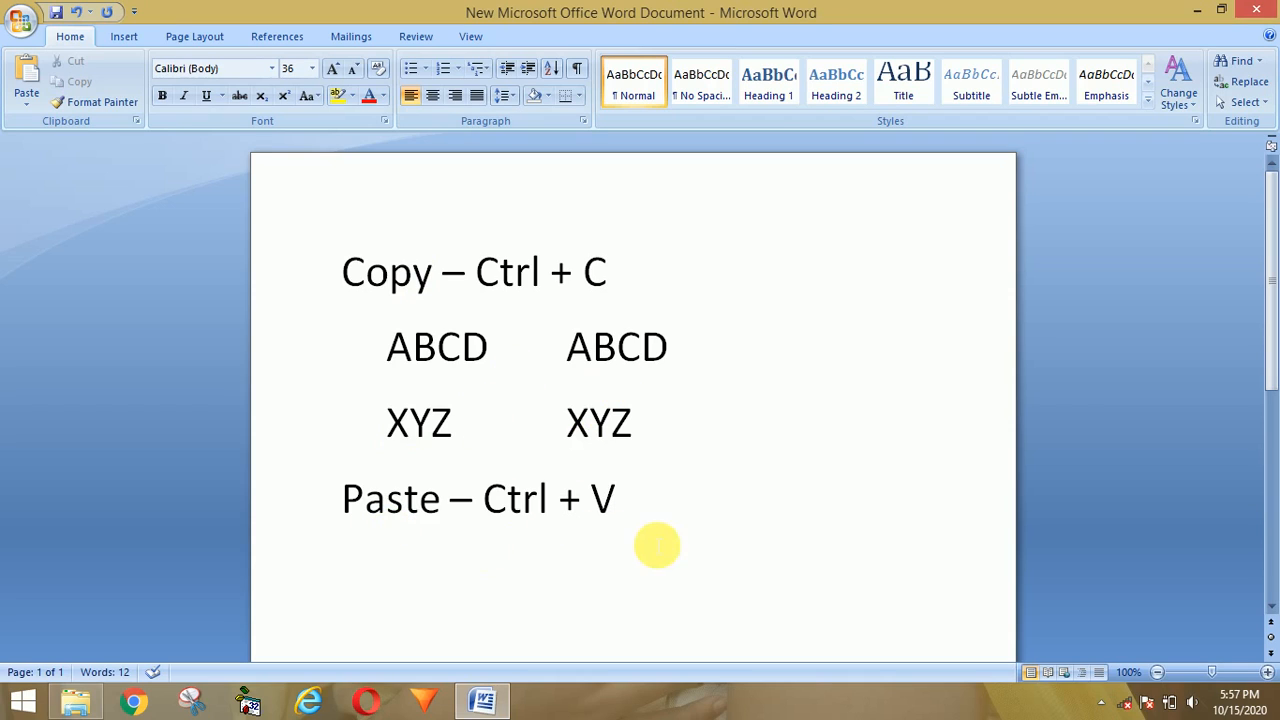
key("Return")
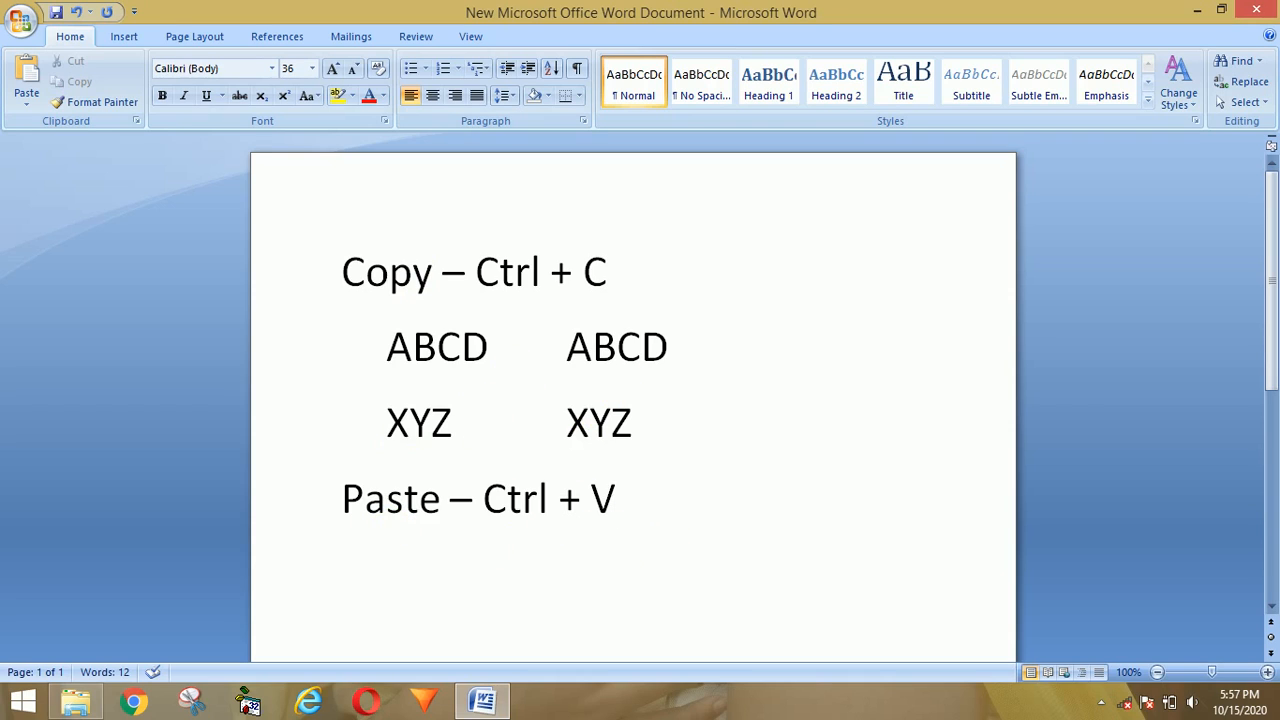
type("Cut")
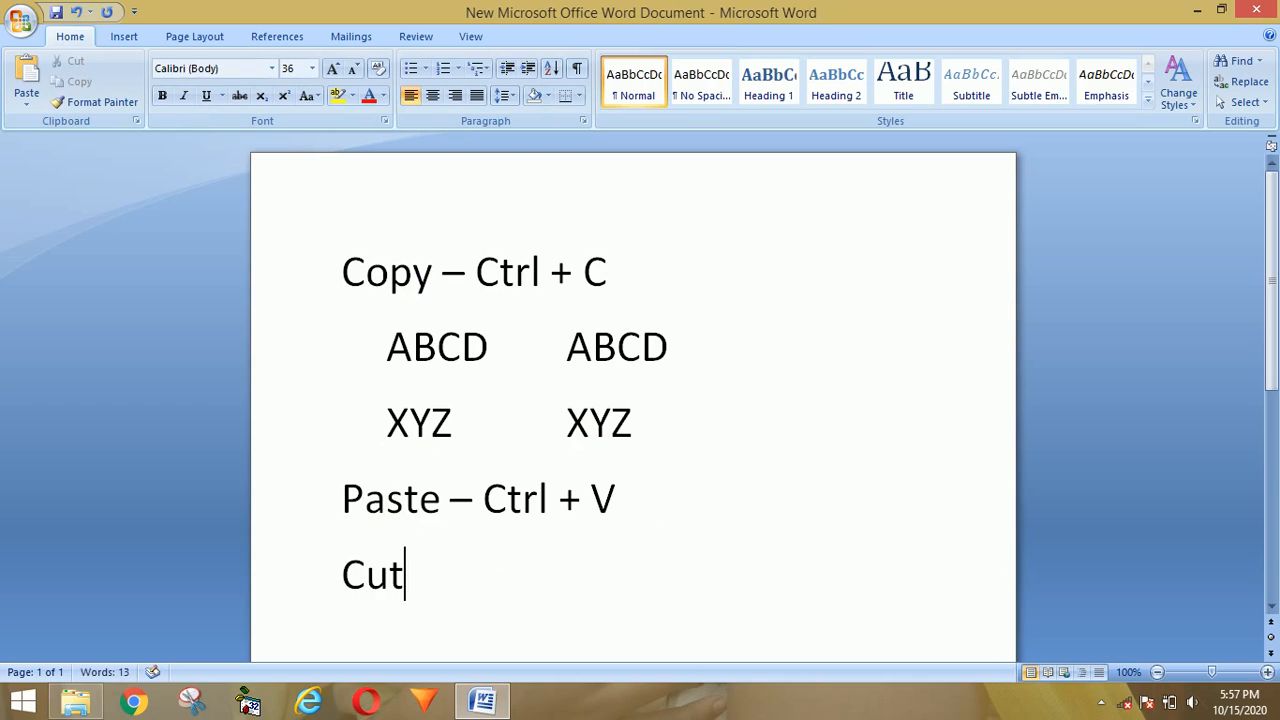
type(" -")
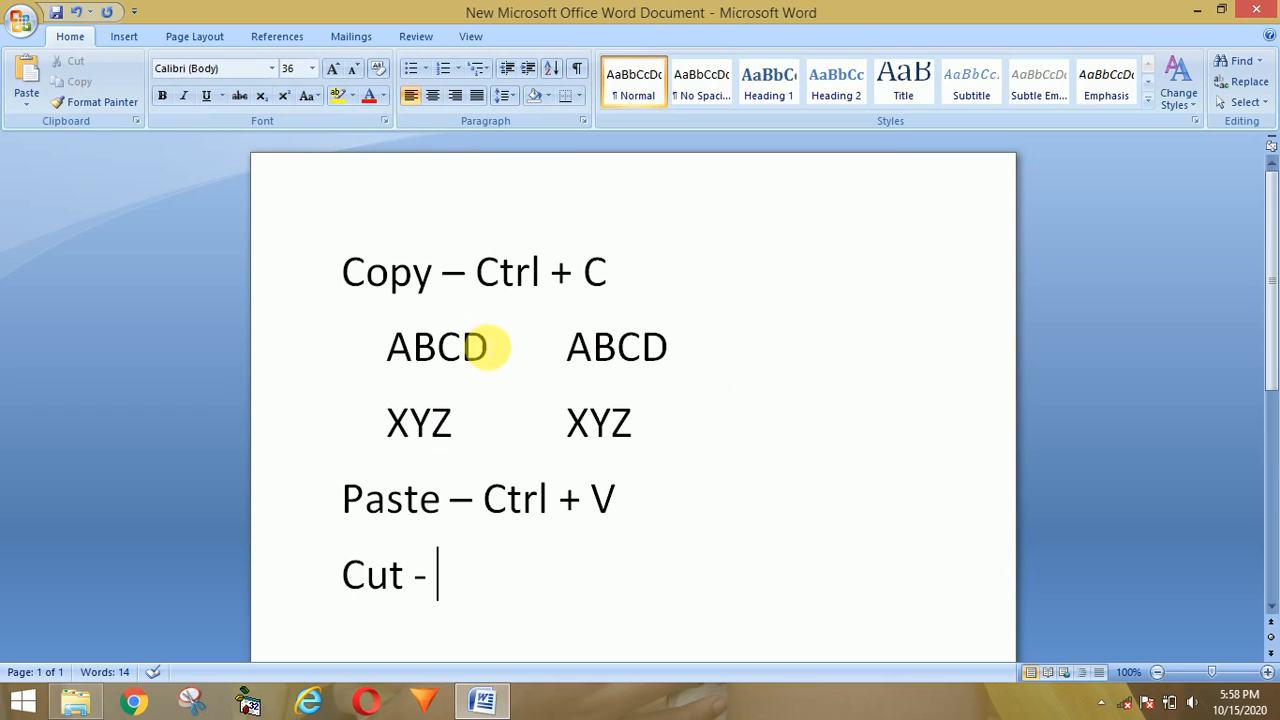
Step: Cut the left ABCD and paste it after the second XYZ
left_click_drag(492, 347, 388, 347)
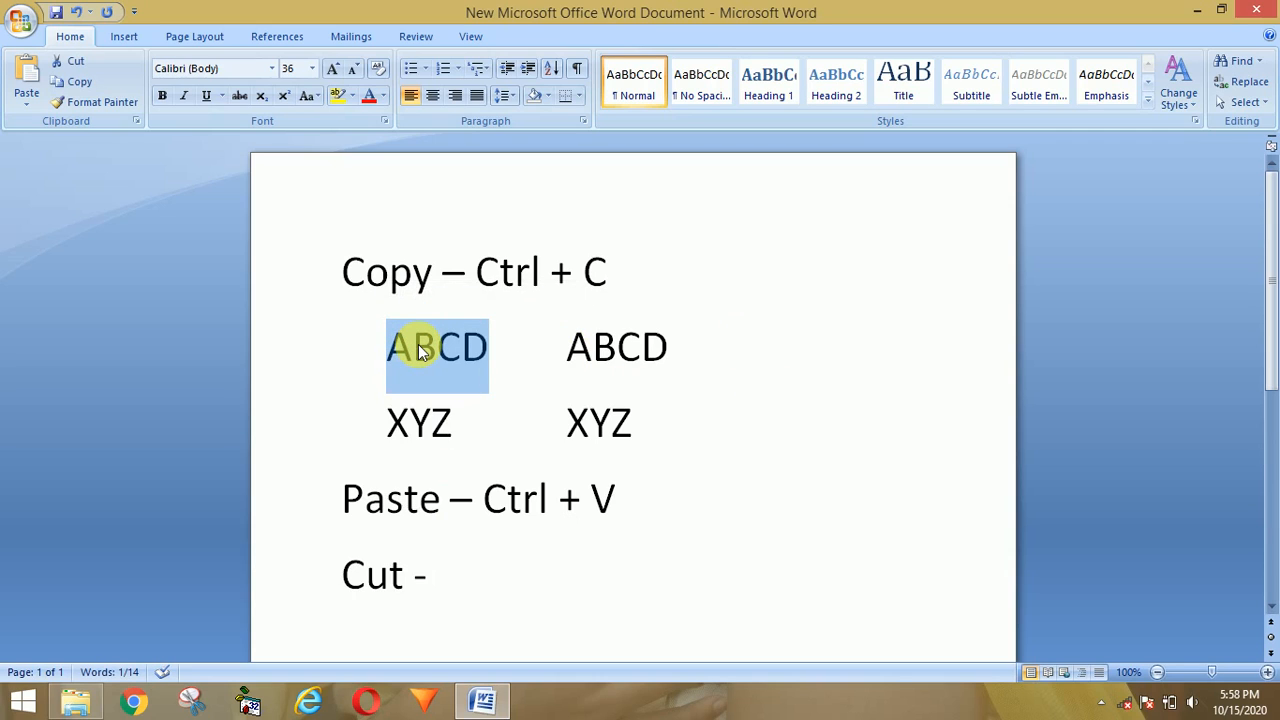
right_click(421, 347)
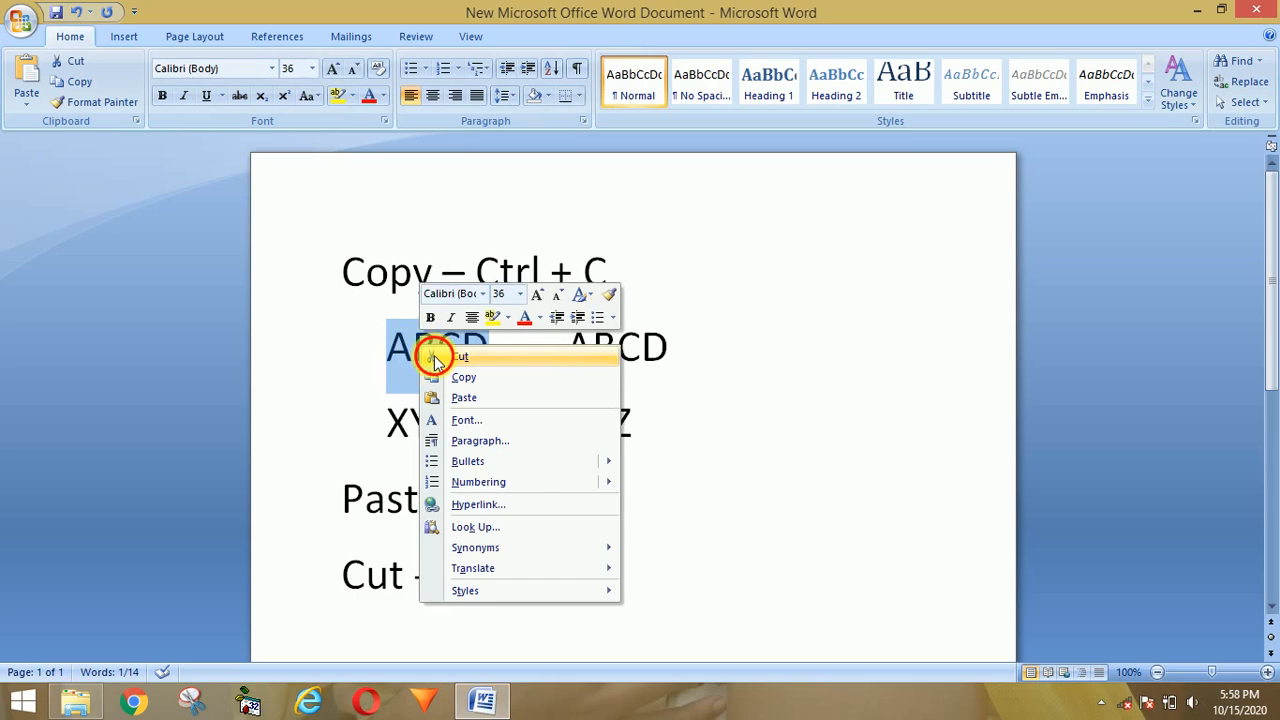
left_click(458, 354)
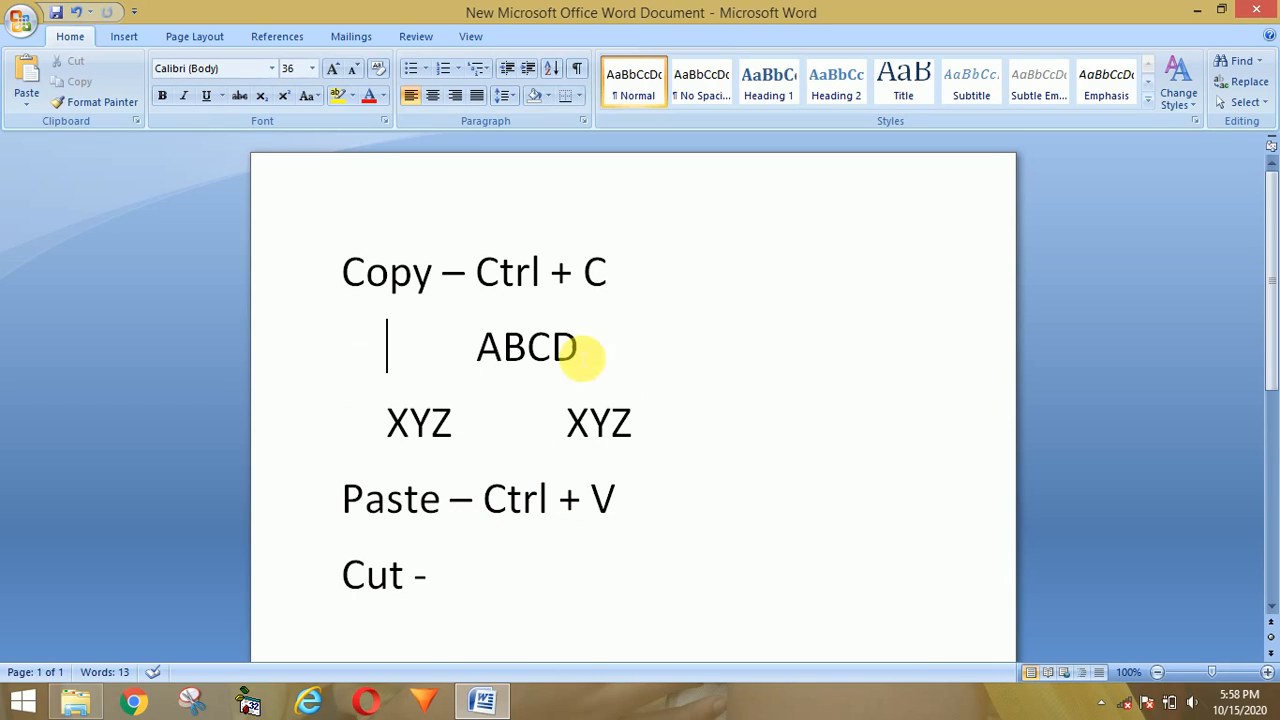
left_click(680, 434)
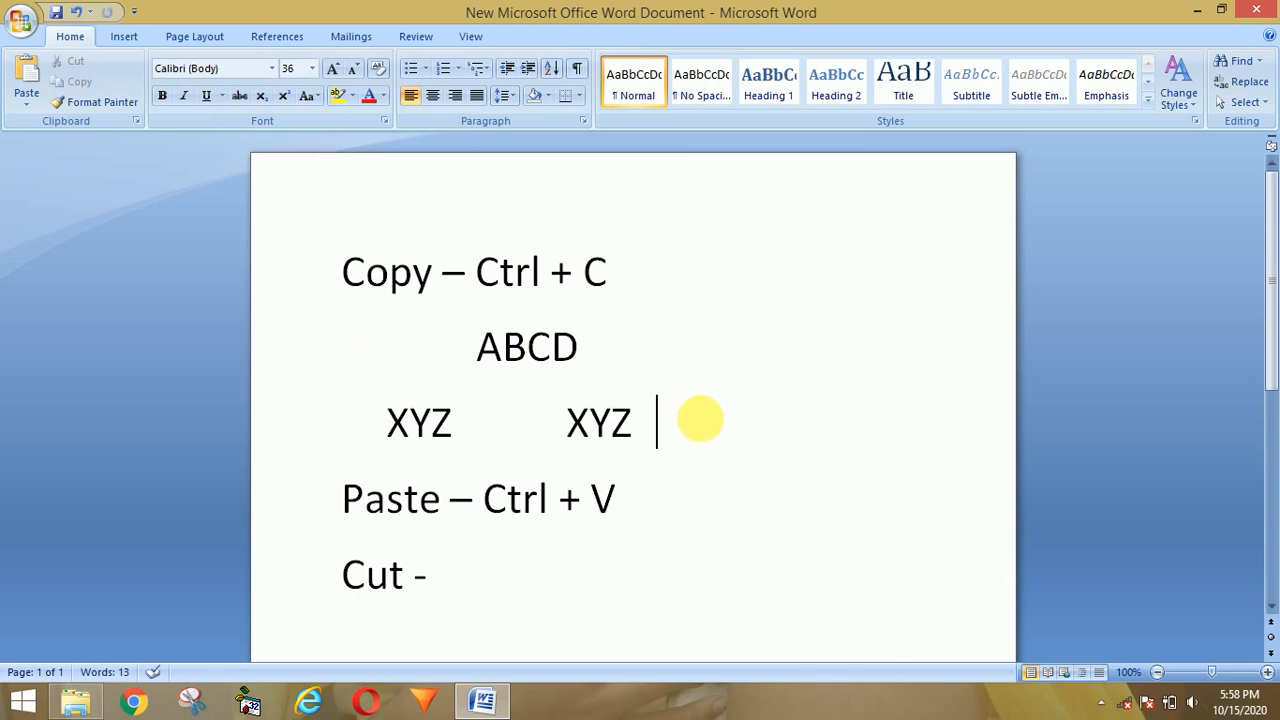
right_click(691, 415)
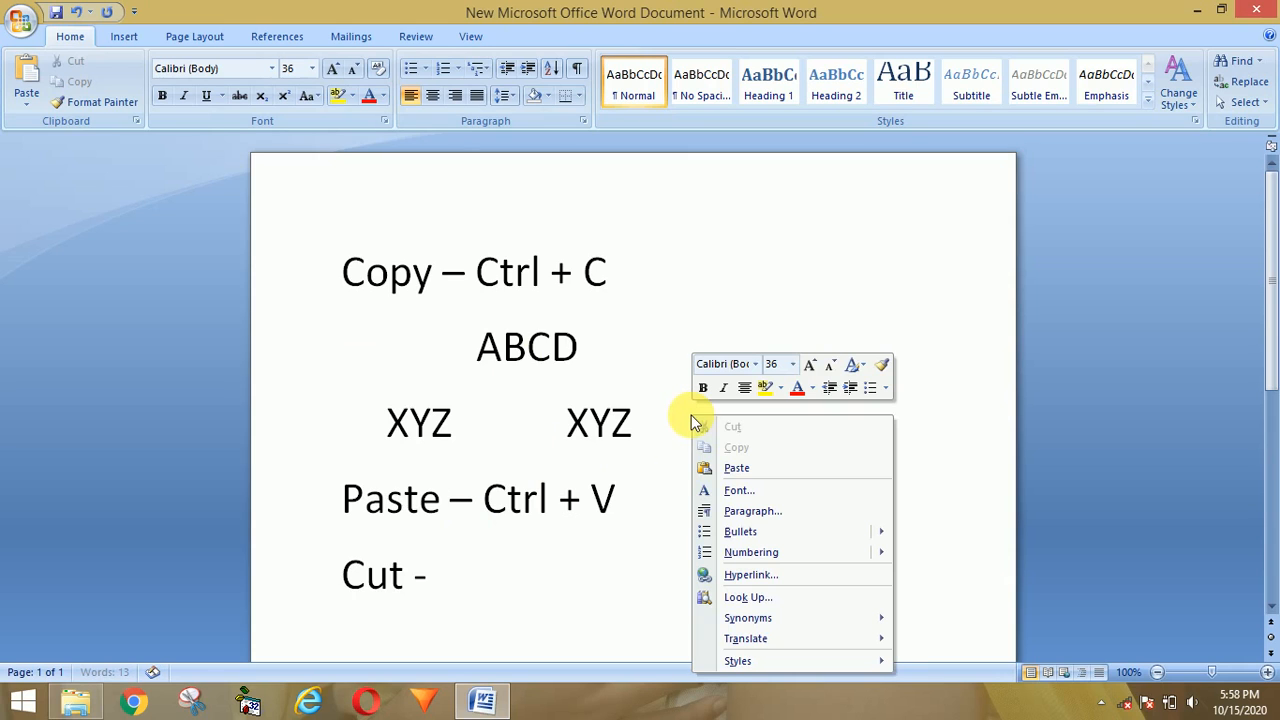
left_click(714, 469)
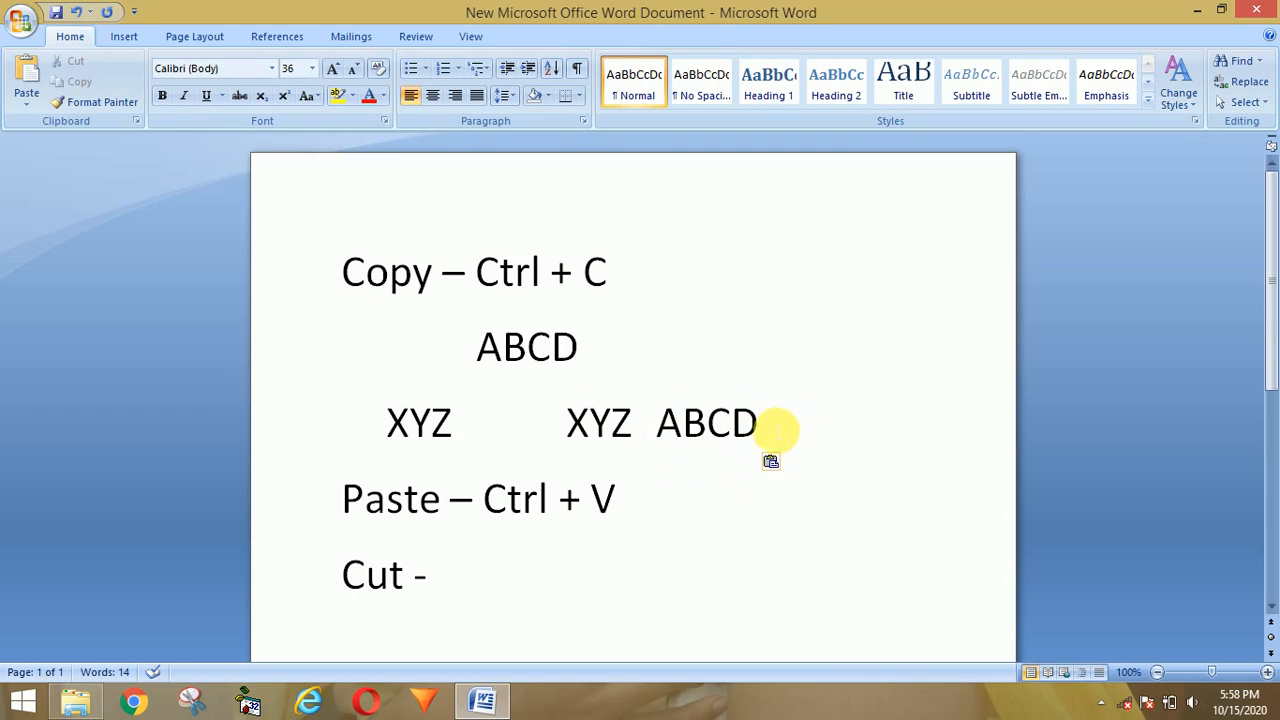
Step: Complete the last line so it reads 'Cut – Ctrl + X'
left_click(473, 580)
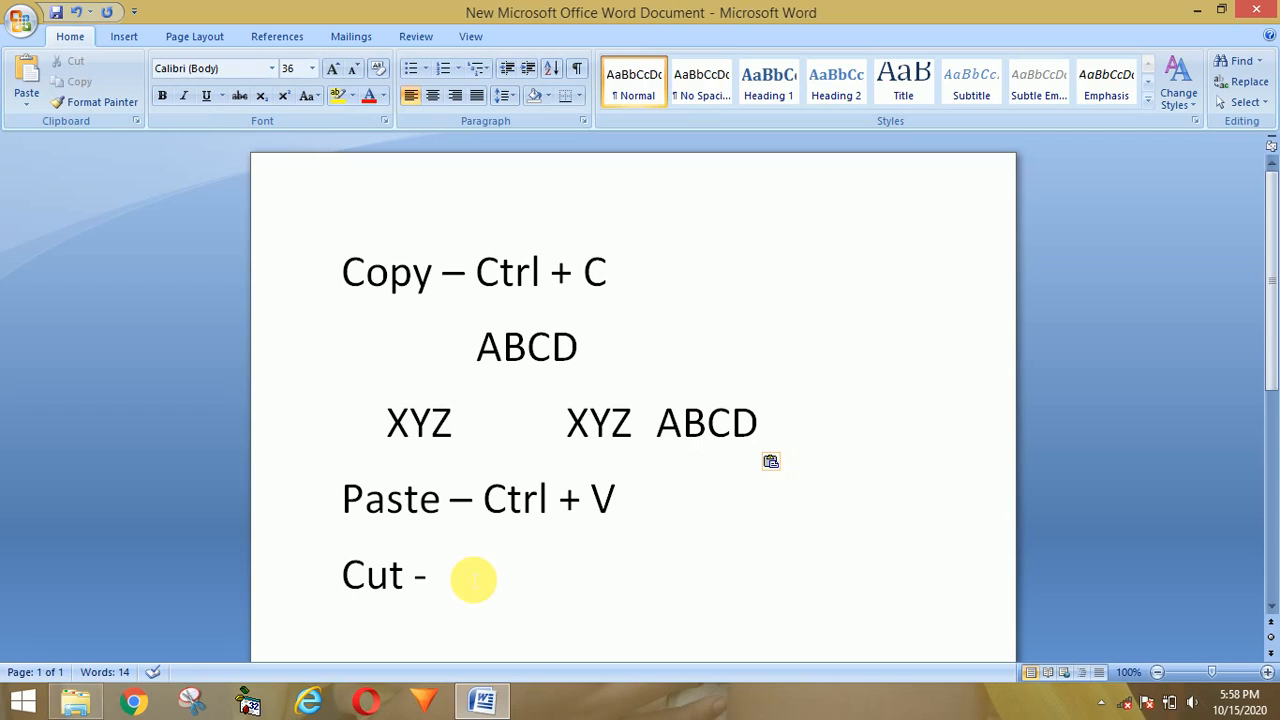
type("Ctrl")
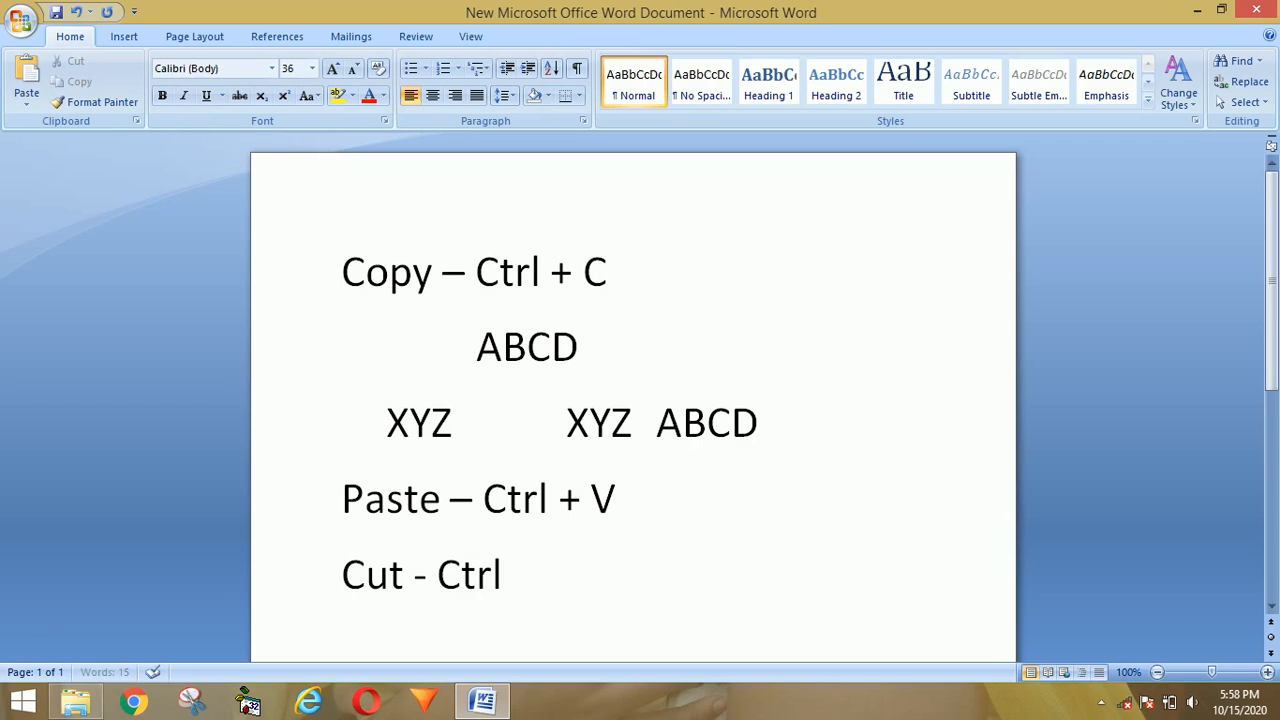
type(" +")
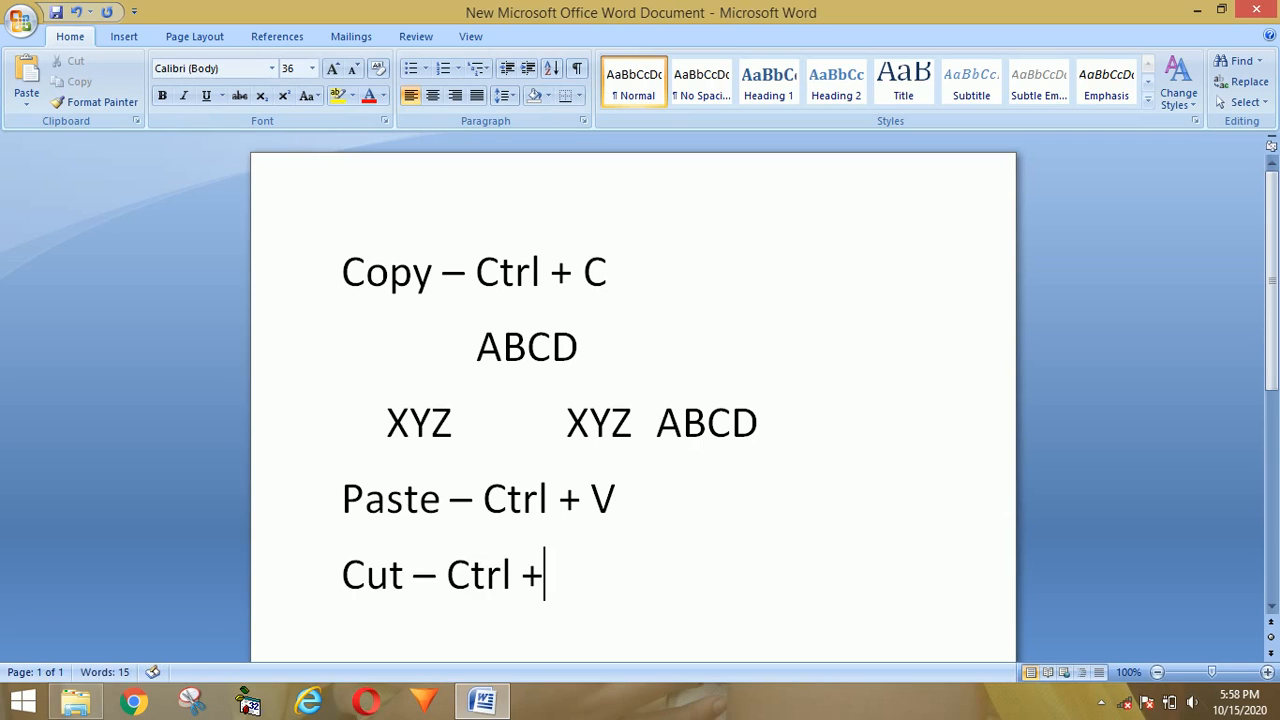
type(" X")
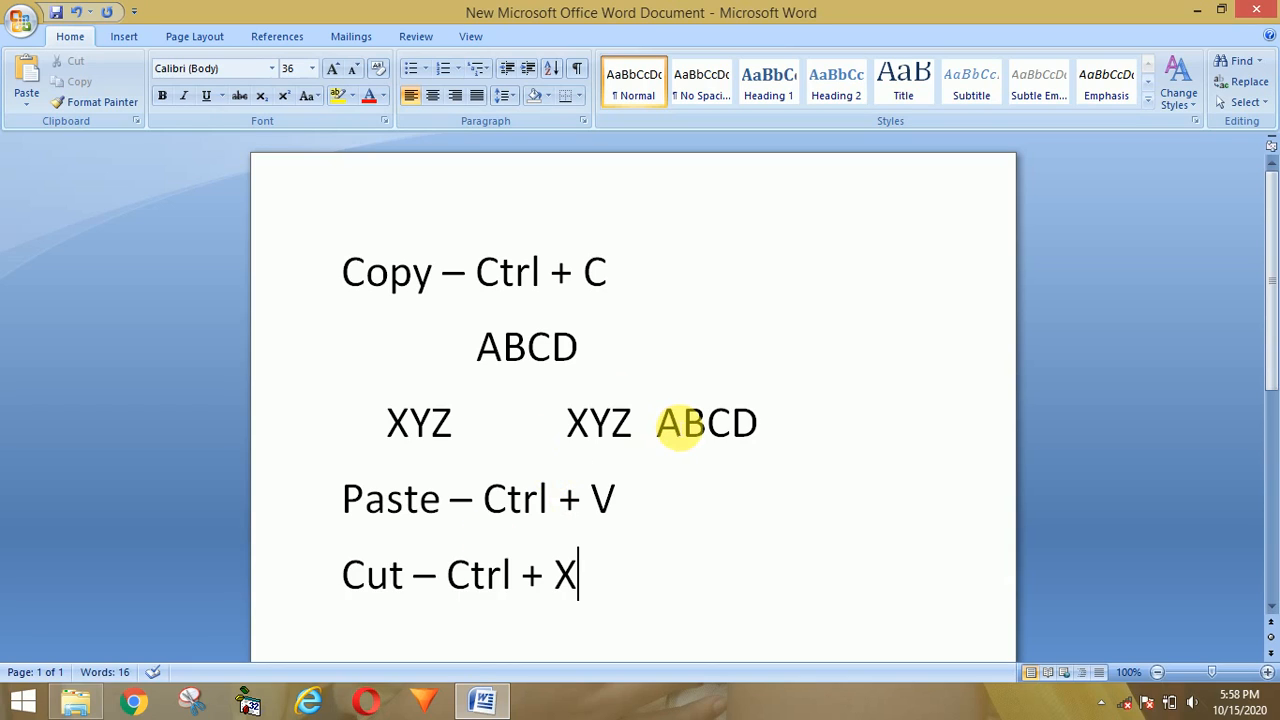
left_click(762, 428)
Step: Move the ABCD from the XYZ line back beside the original ABCD with Ctrl+X and Ctrl+V
left_click_drag(758, 428, 662, 422)
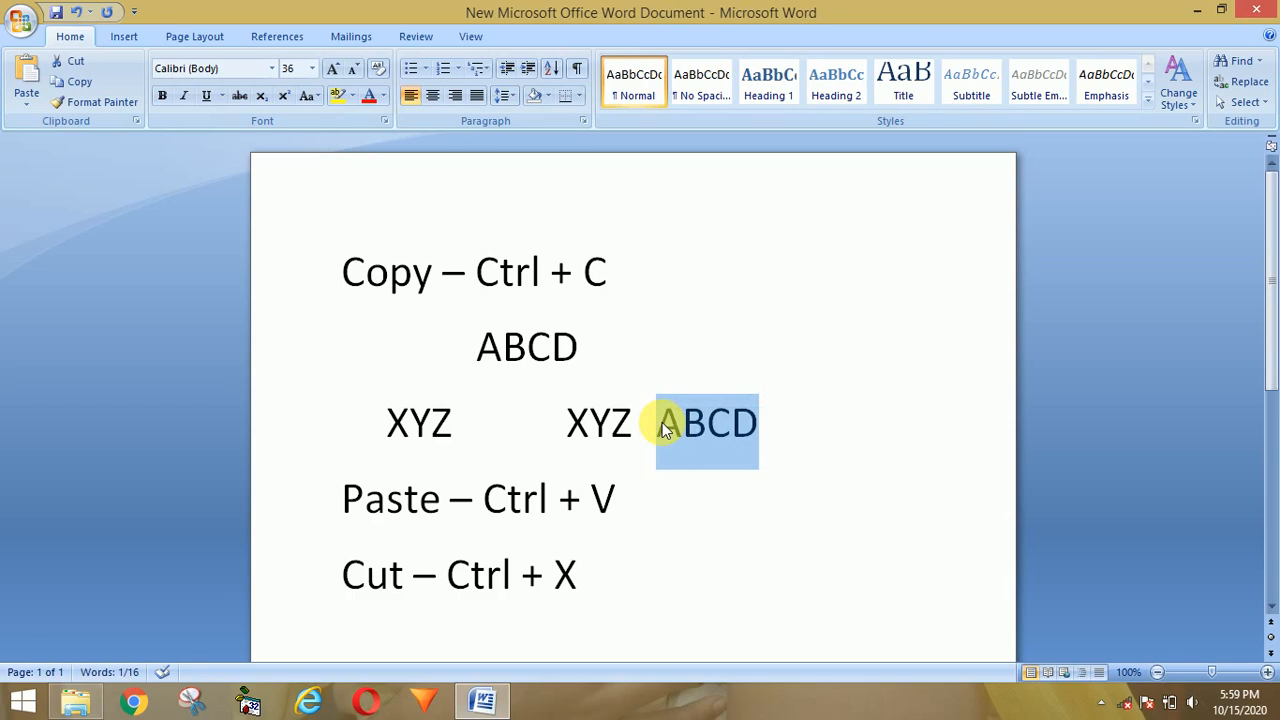
key("ctrl+x")
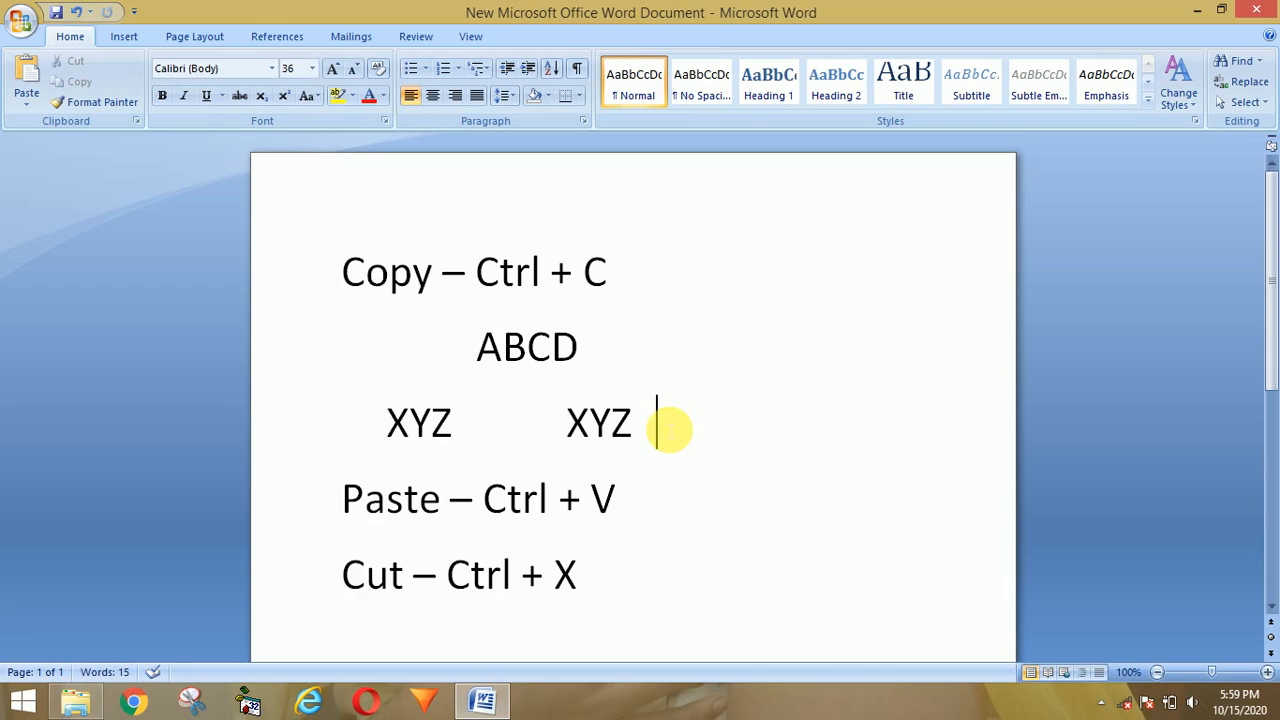
left_click(432, 350)
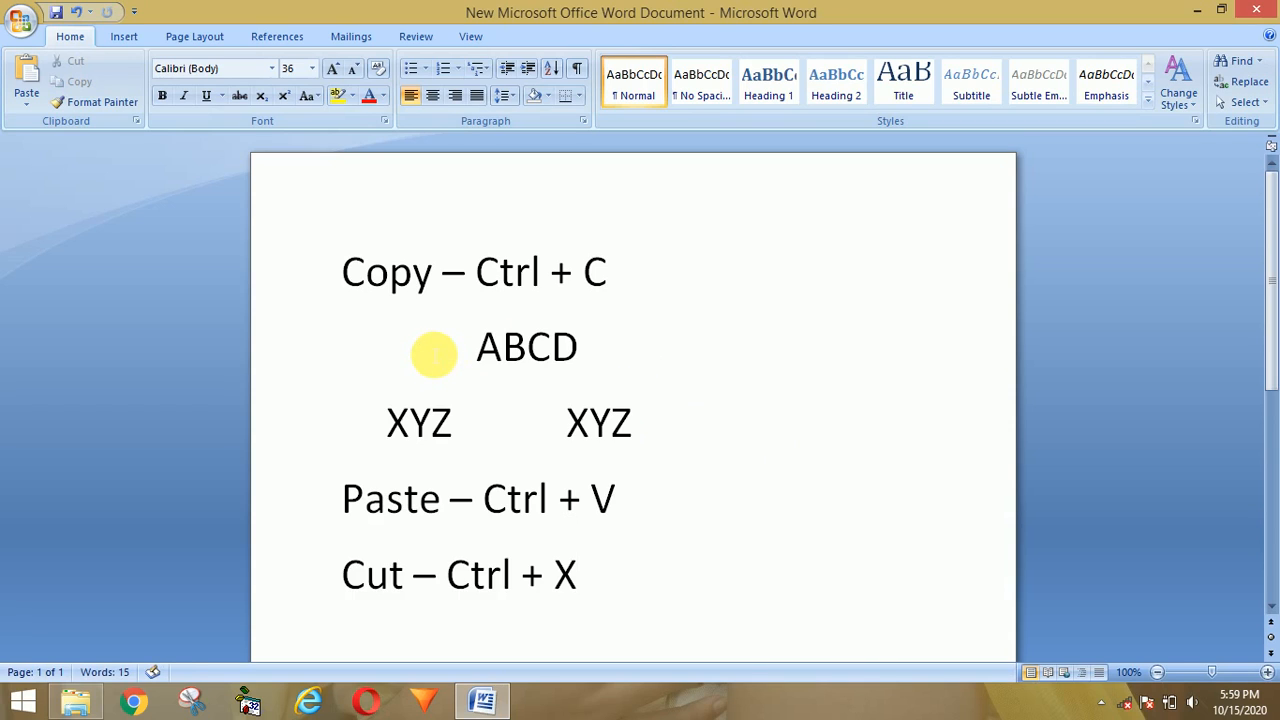
key("ctrl+v")
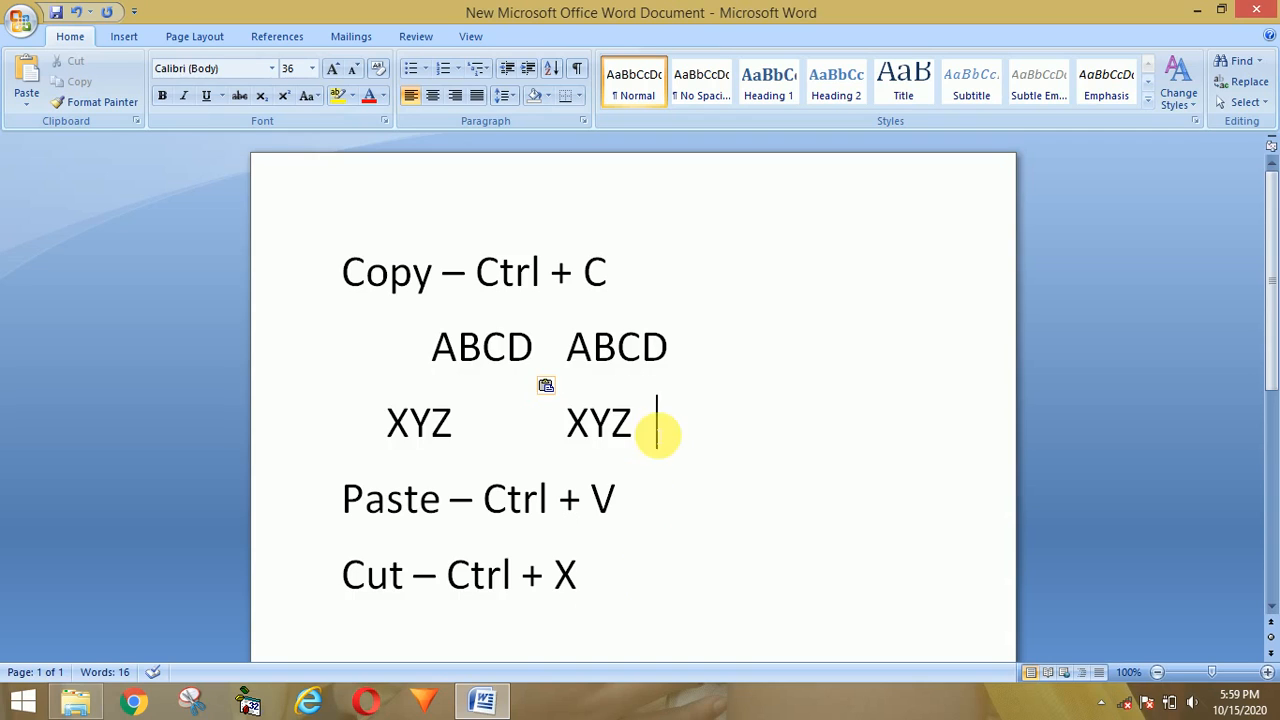
Step: Delete both ABCD and XYZ practice lines, then start a new line below 'Cut – Ctrl + X'
left_click_drag(657, 432, 440, 350)
key("ctrl+x")
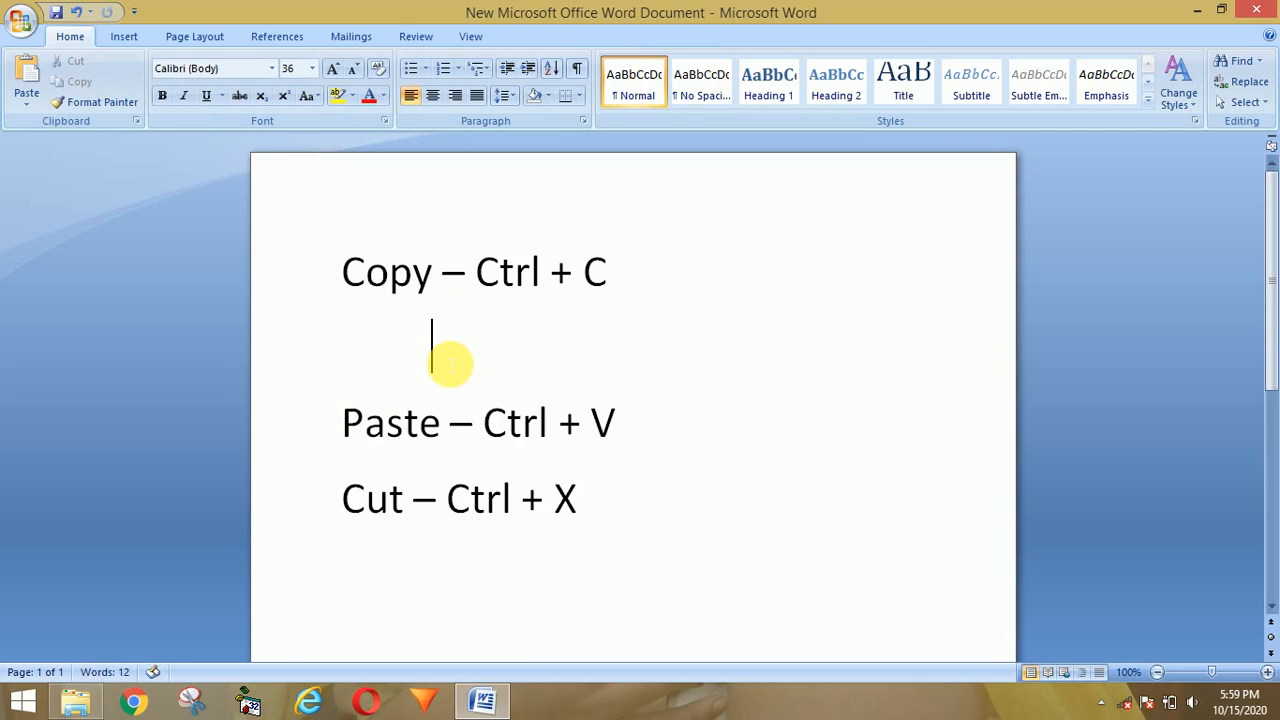
key("BackSpace")
key("BackSpace")
key("BackSpace")
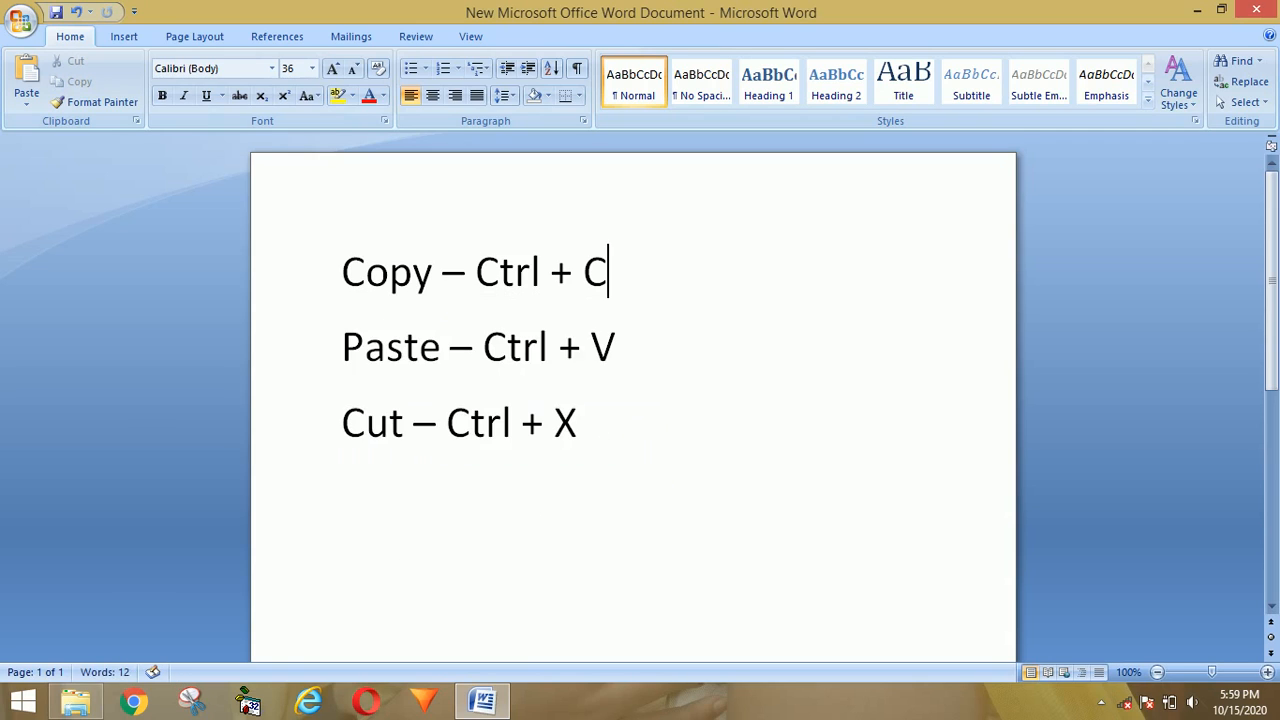
left_click(614, 426)
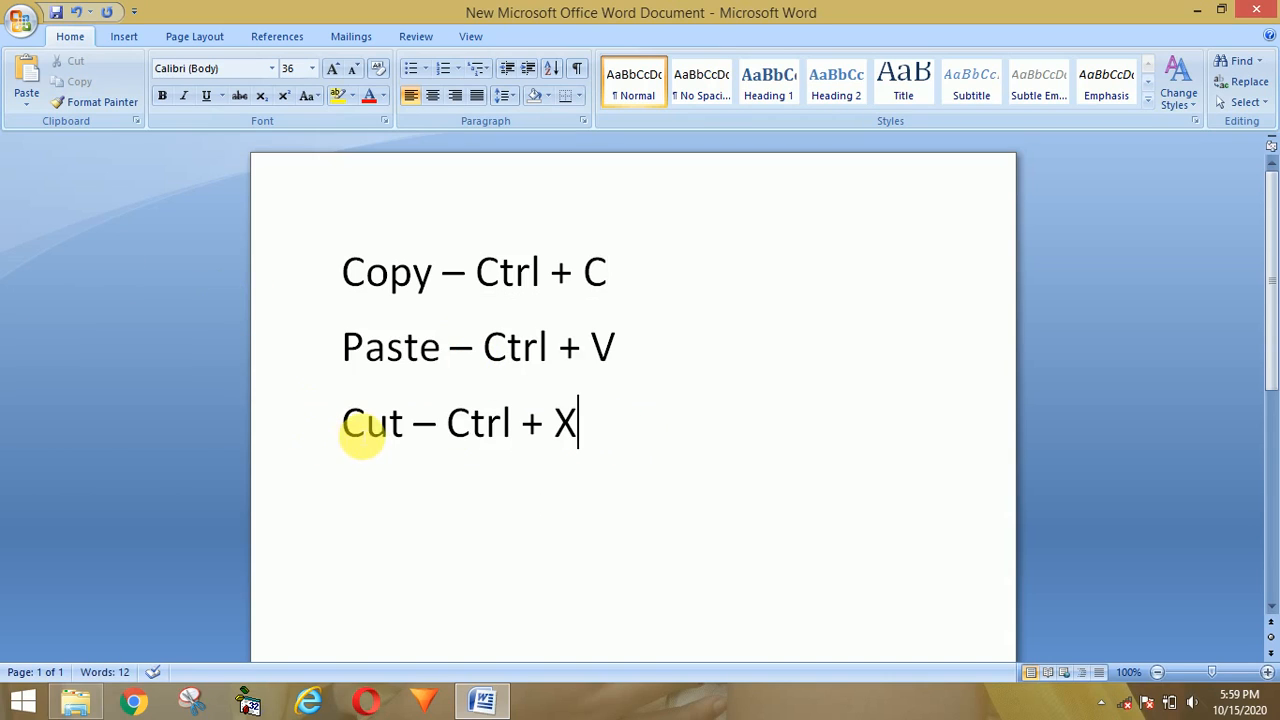
key("Return")
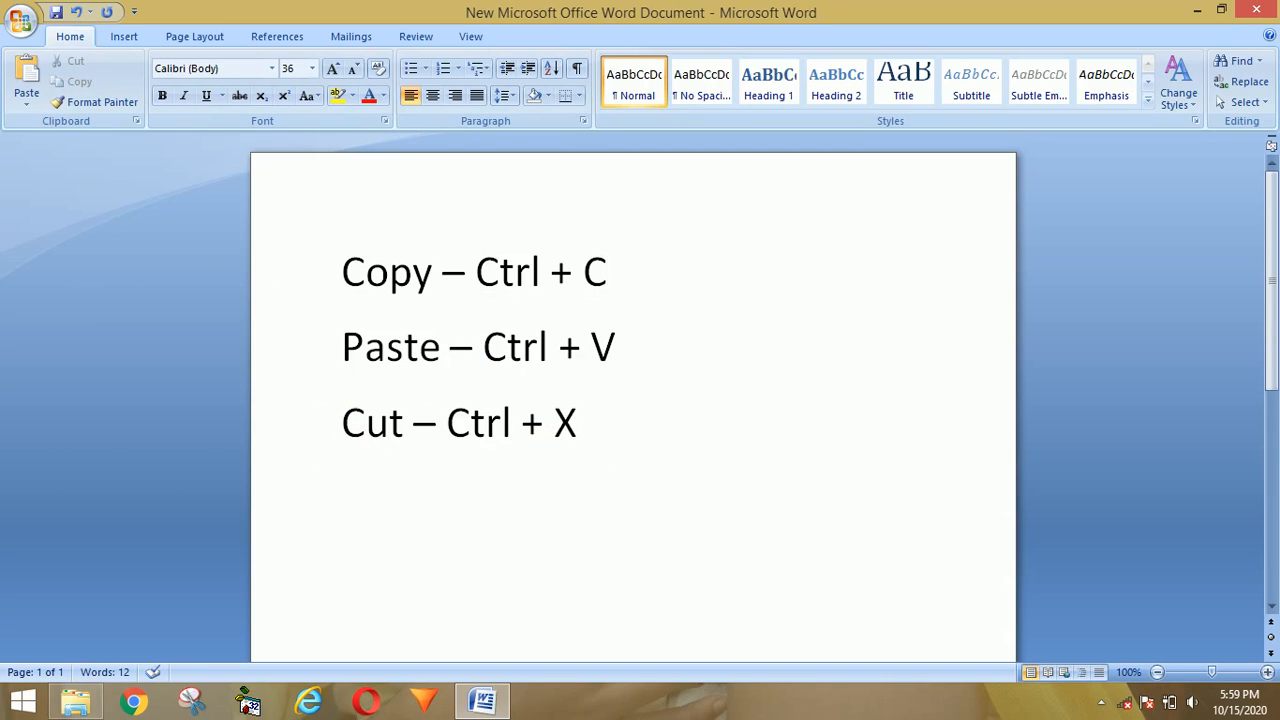
Step: Type 'Undo- Ctrl +Z' and 'Redo - Ctrl + Y' on separate lines, leaving a fresh empty line below
type("Undo")
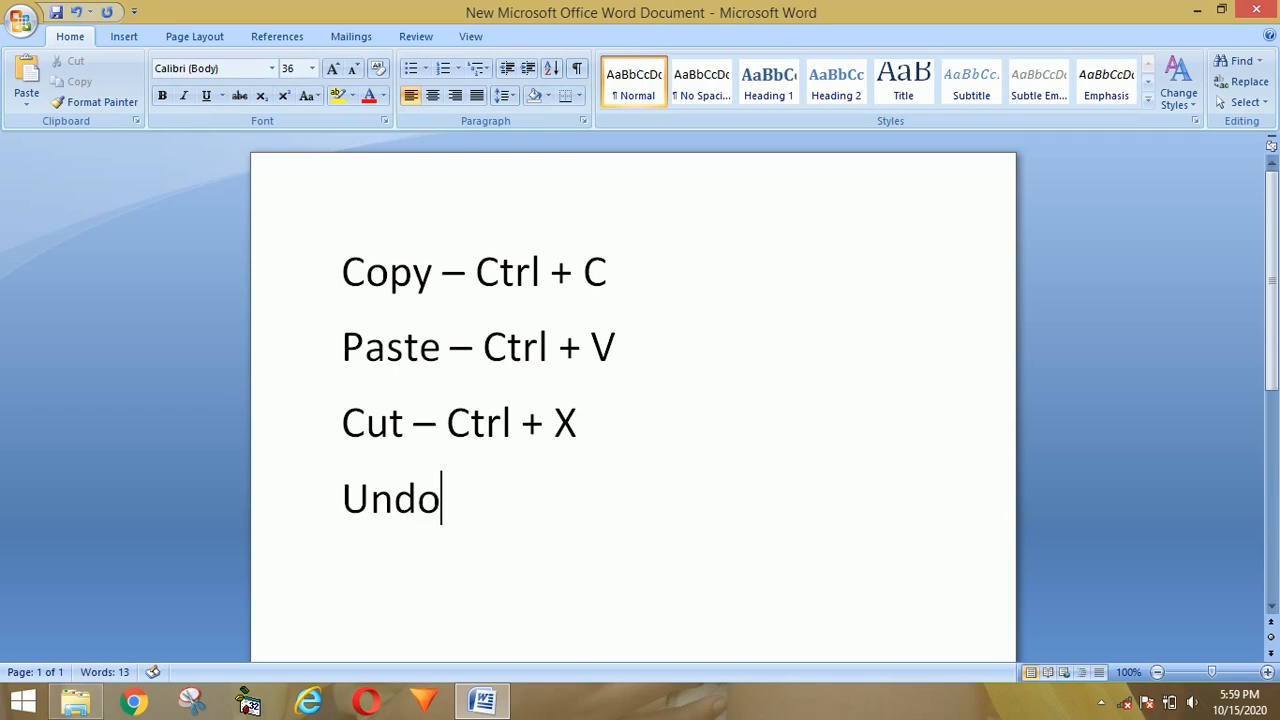
type("-")
type("Ctrl +")
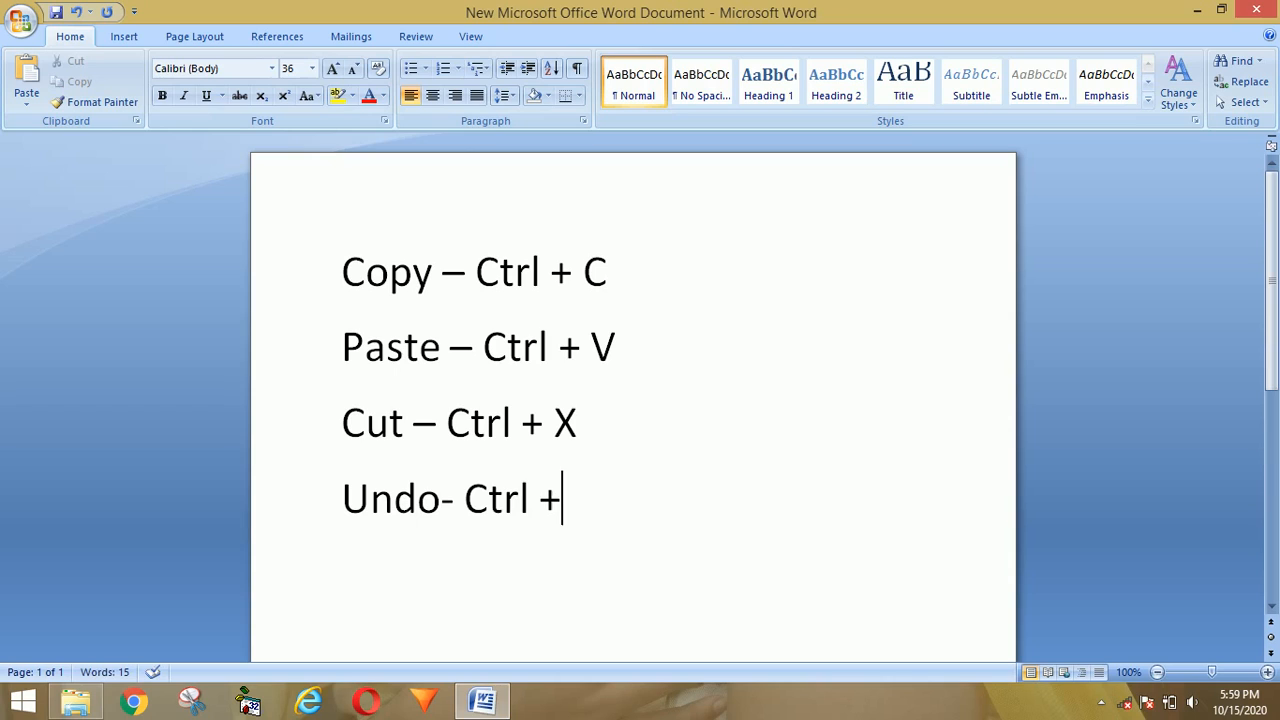
type("Z")
key("Return")
type("Re")
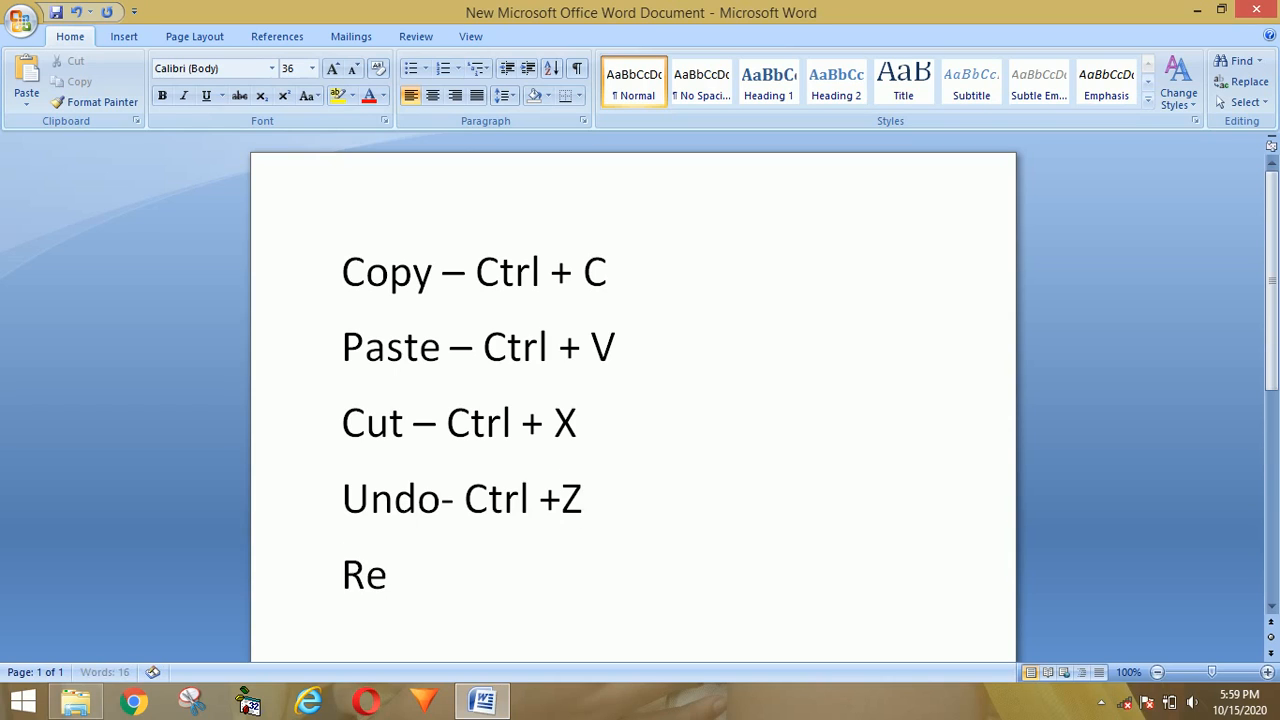
type("do - Ct")
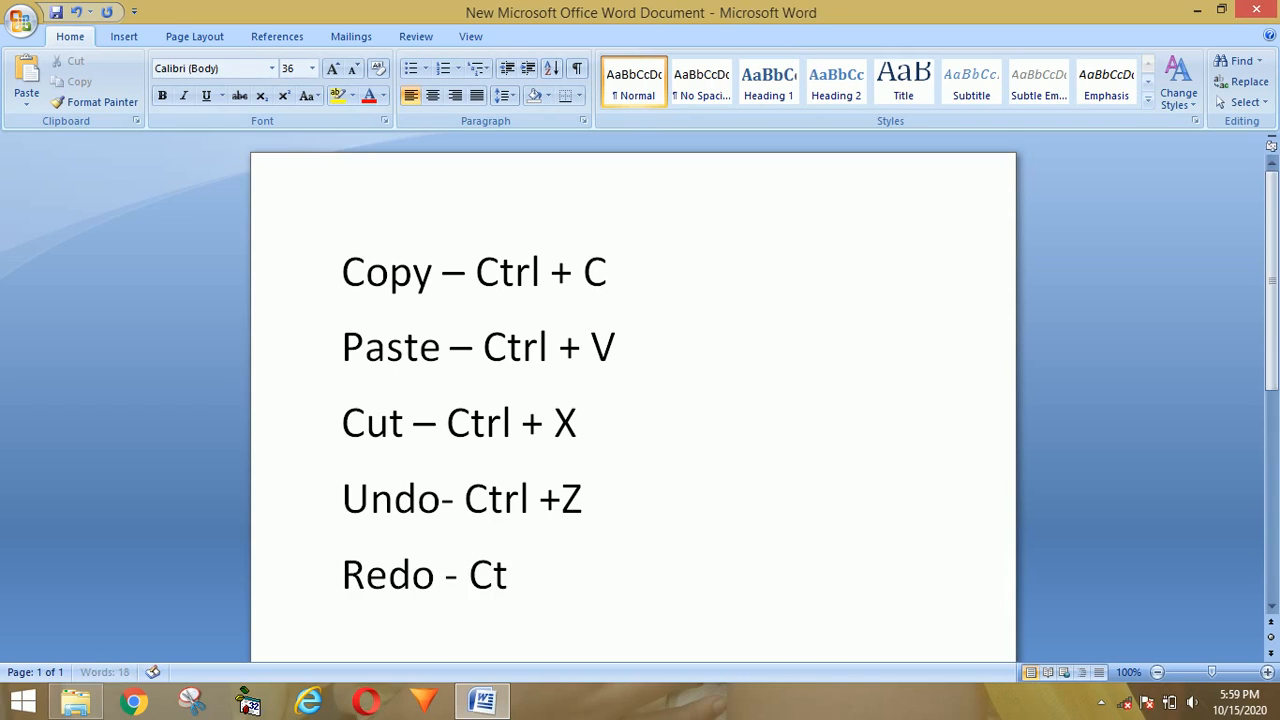
type("rl +")
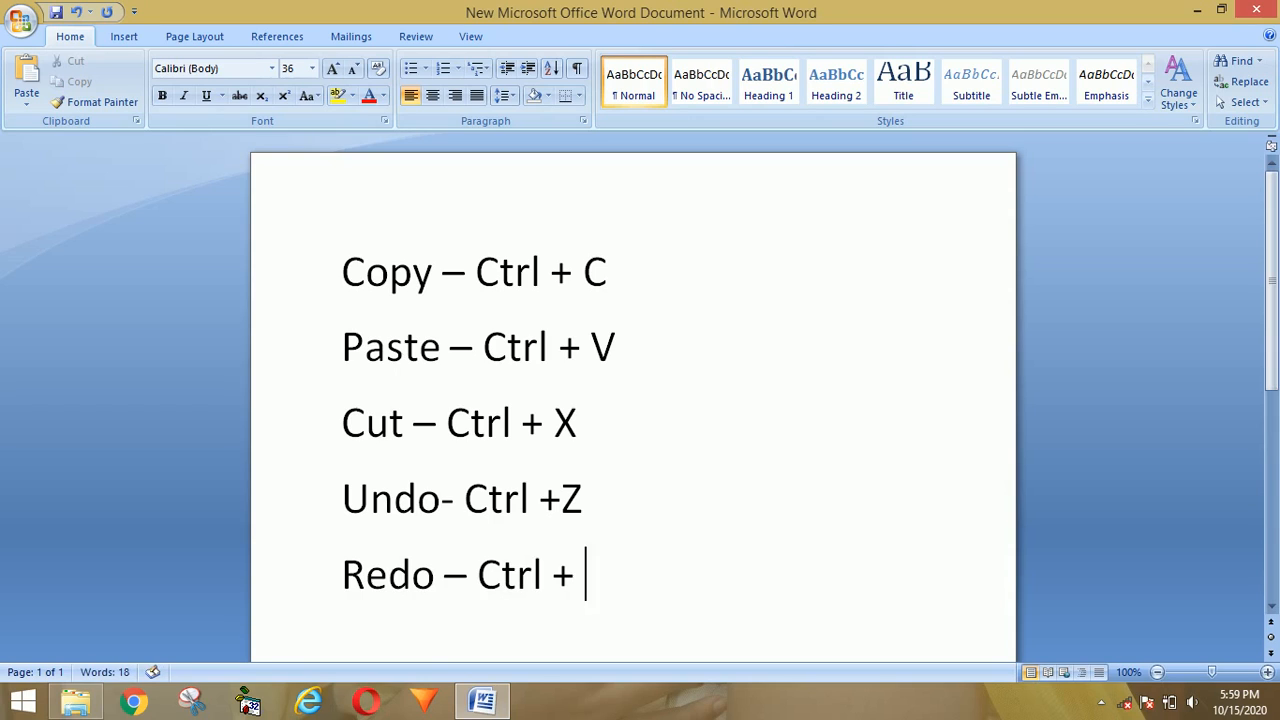
type(" Y")
key("Return")
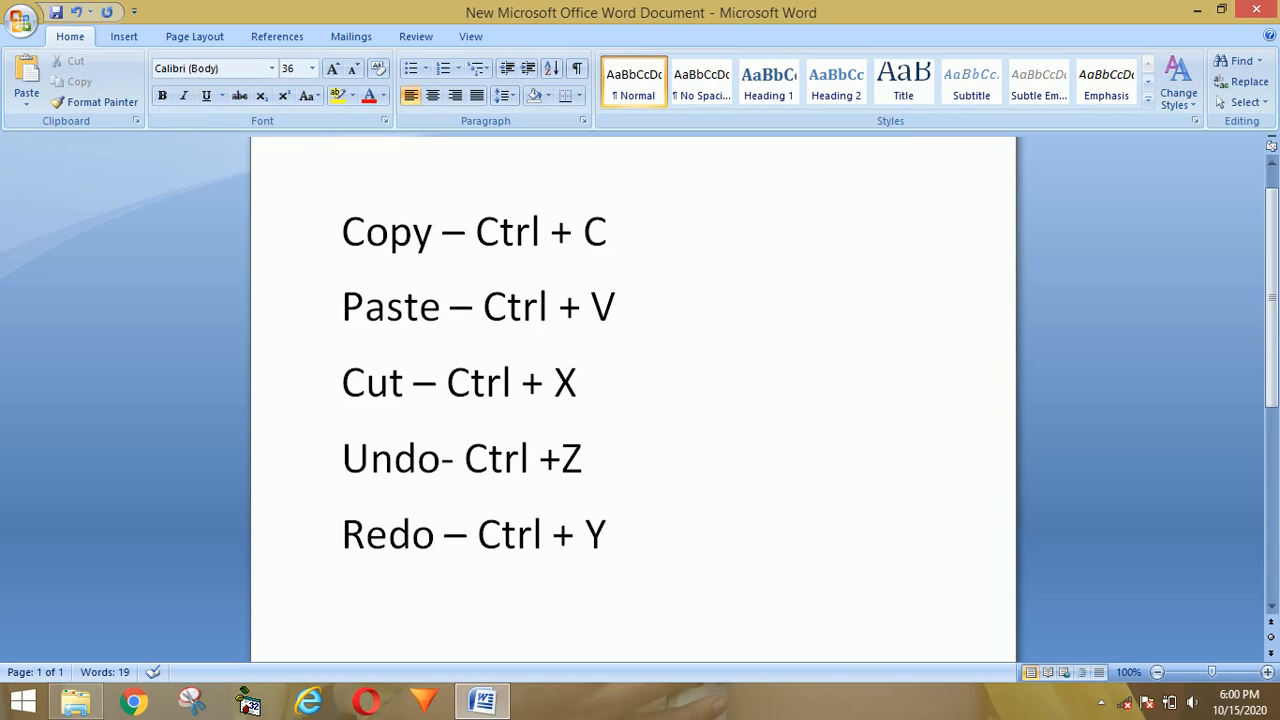
Step: Type 'abcd' on the new line, undo it with Ctrl+Z, then restore it with Ctrl+Y
type("abcd")
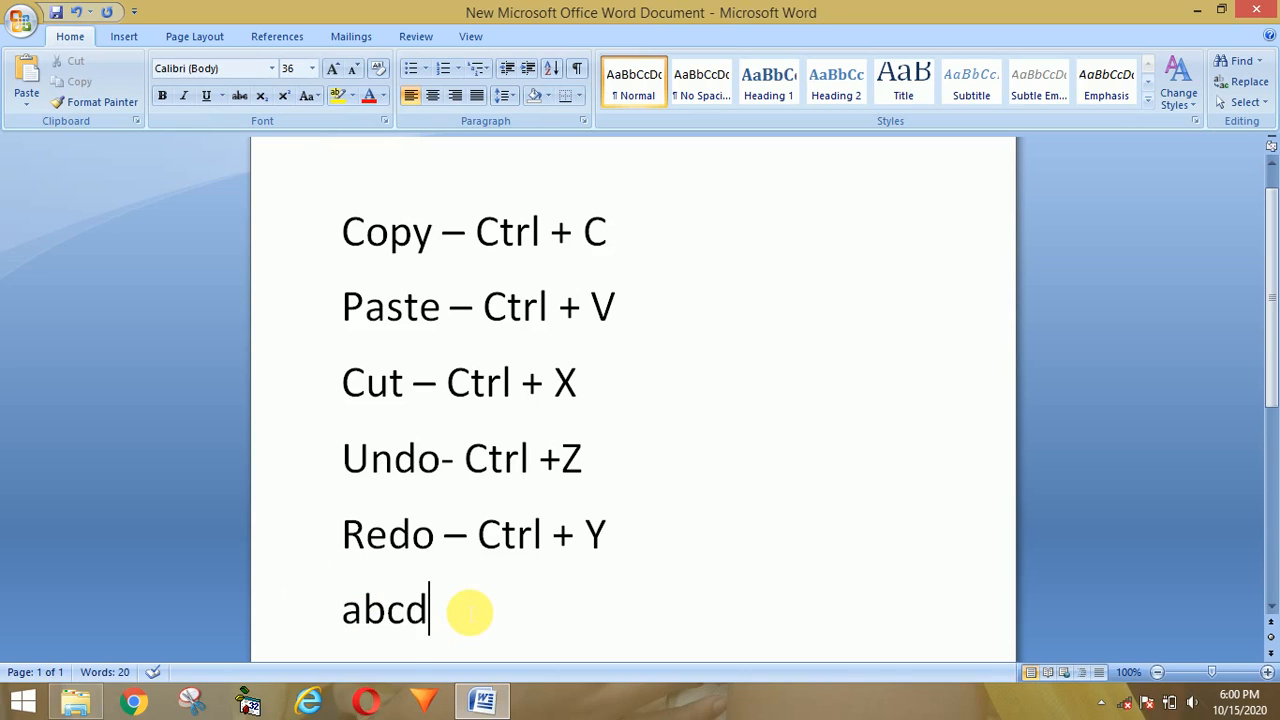
key("ctrl+z")
key("ctrl+z")
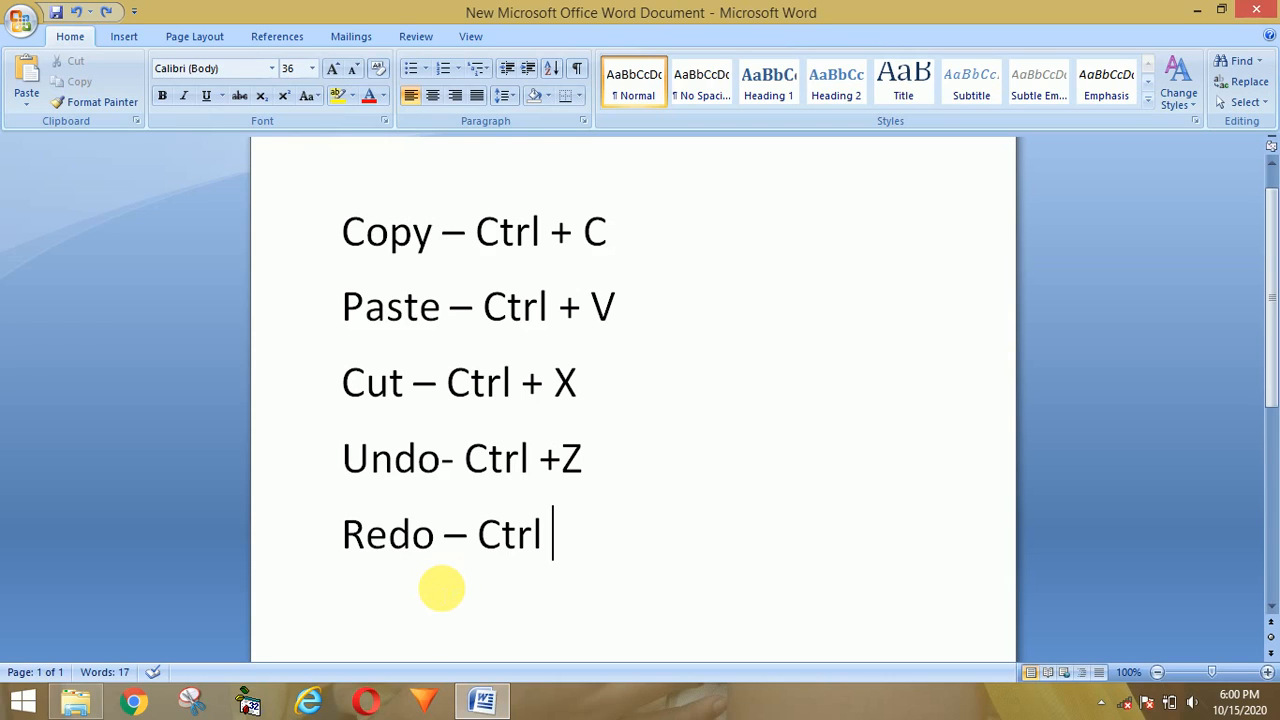
key("ctrl+y")
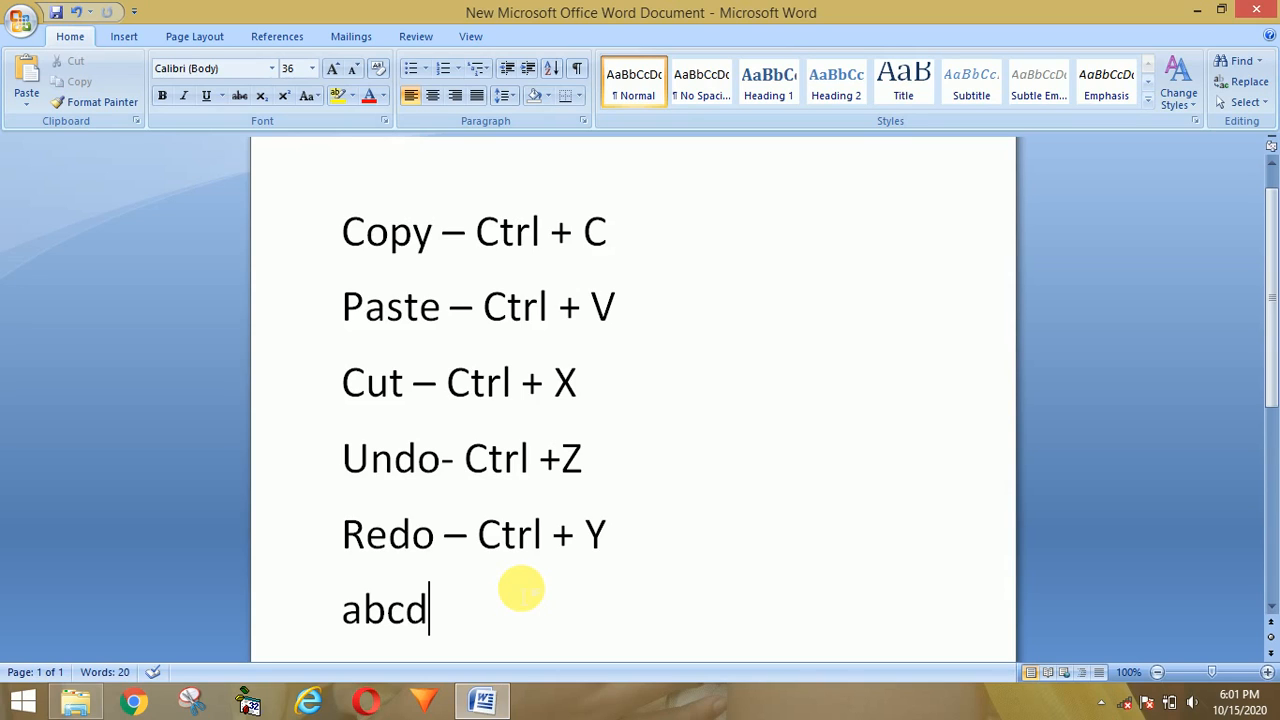
Step: Replace abcd with '+Y' on the Redo line, which Ctrl+Y then repeats on a new line
left_click_drag(428, 610, 329, 614)
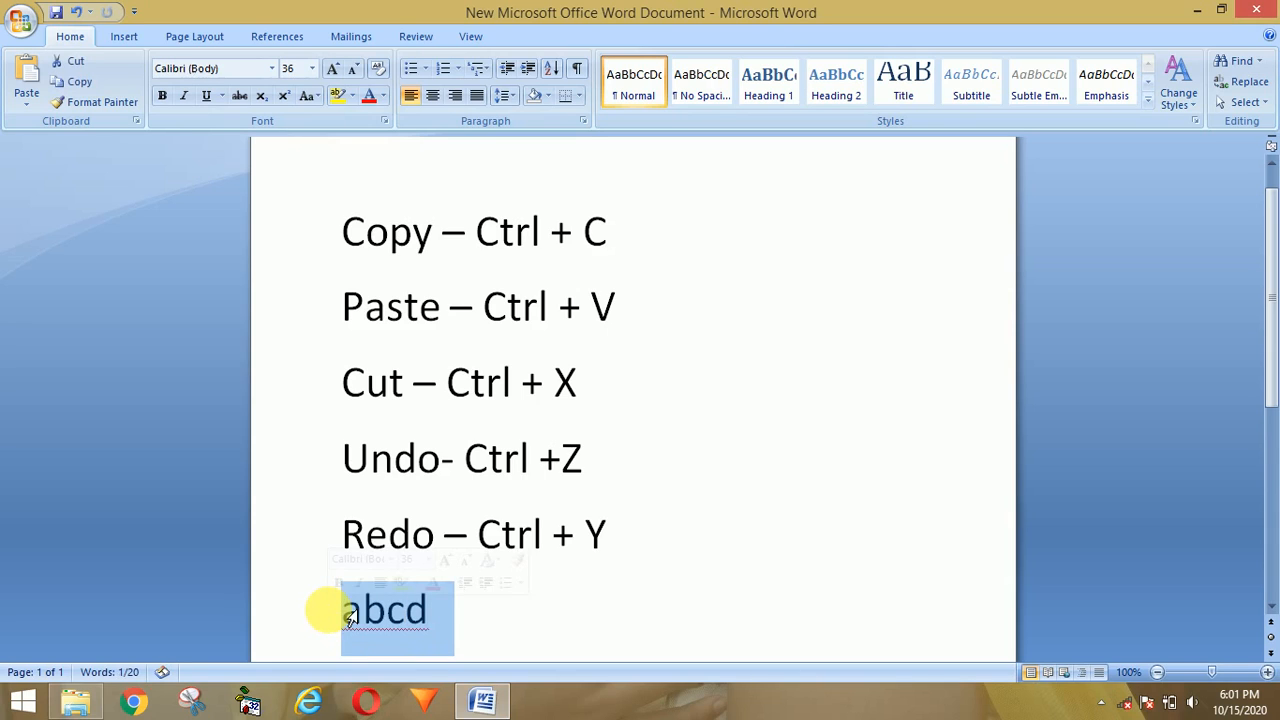
key("ctrl+z")
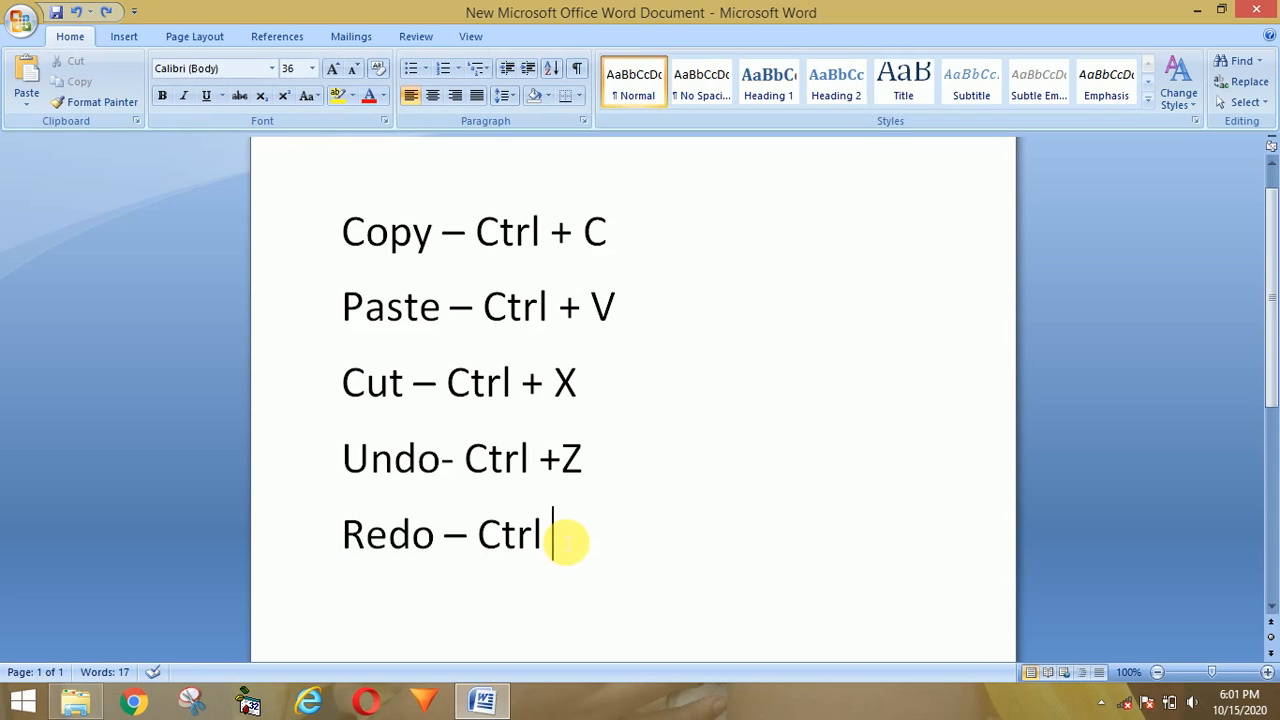
type("+")
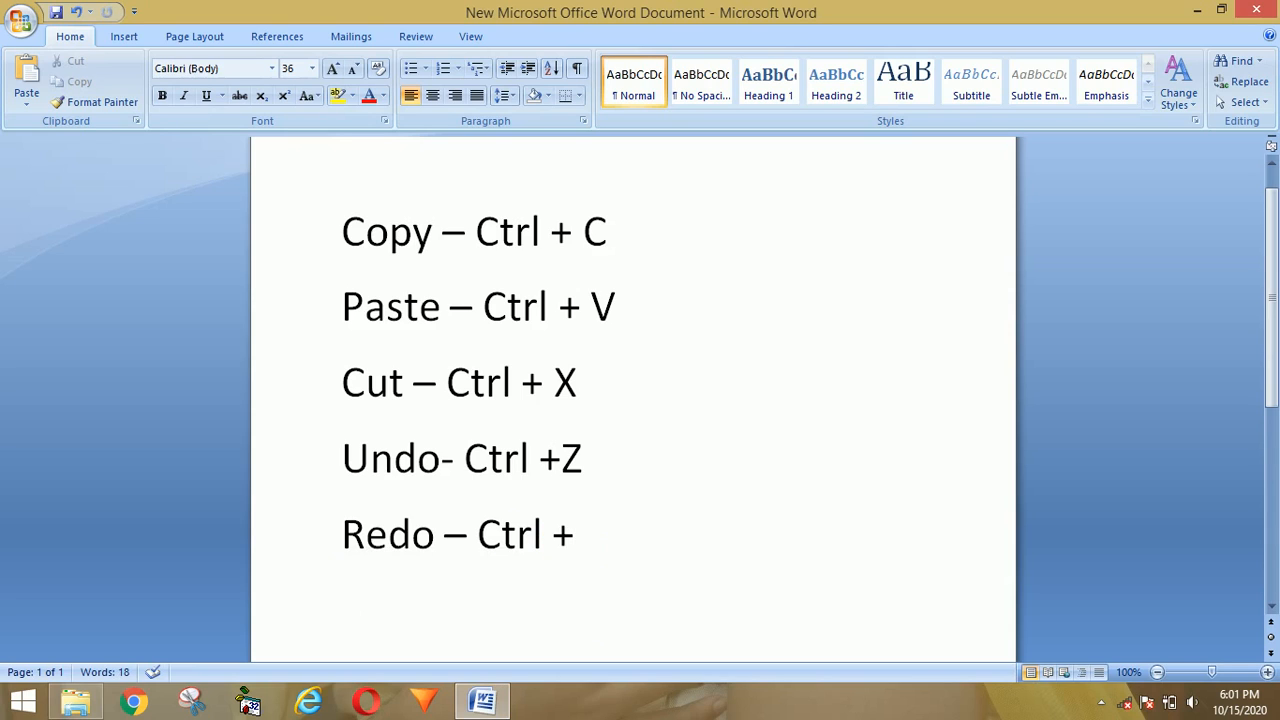
type("Y")
key("Return")
key("ctrl+y")
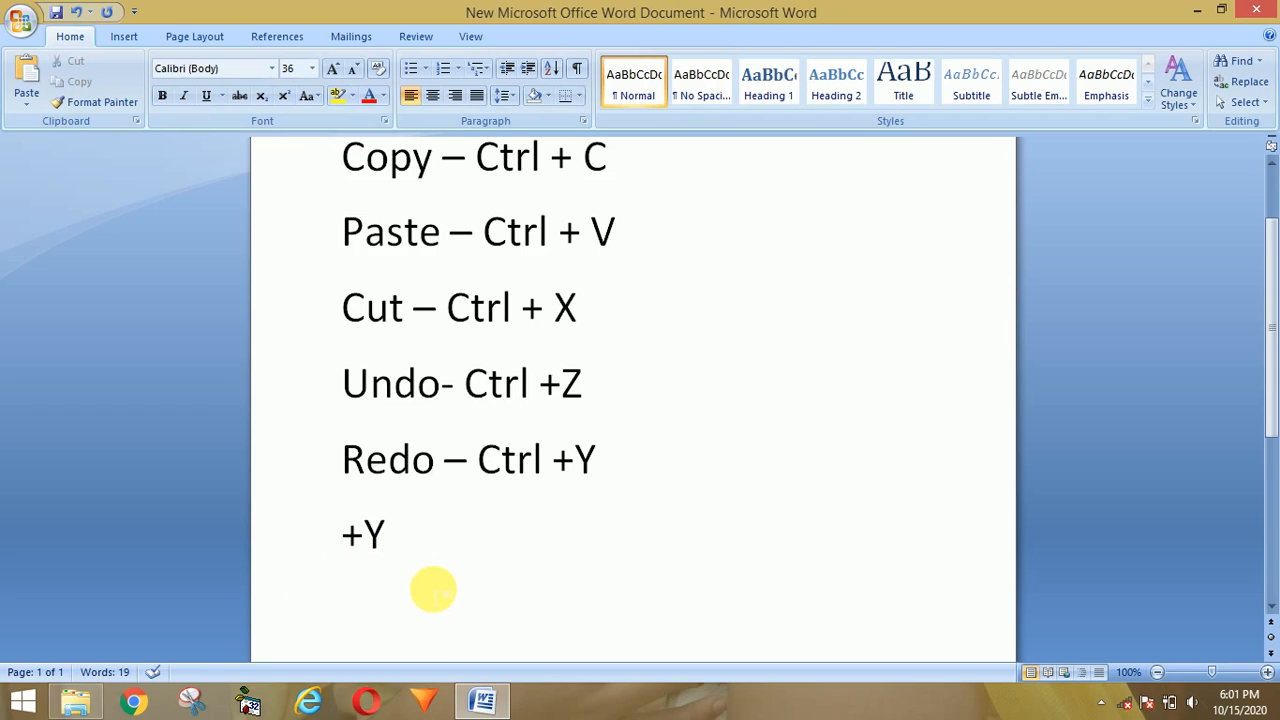
Step: Delete the stray '+Y' below the Redo line and type 'Save - Ctrl + S' instead
left_click_drag(1272, 395, 1273, 430)
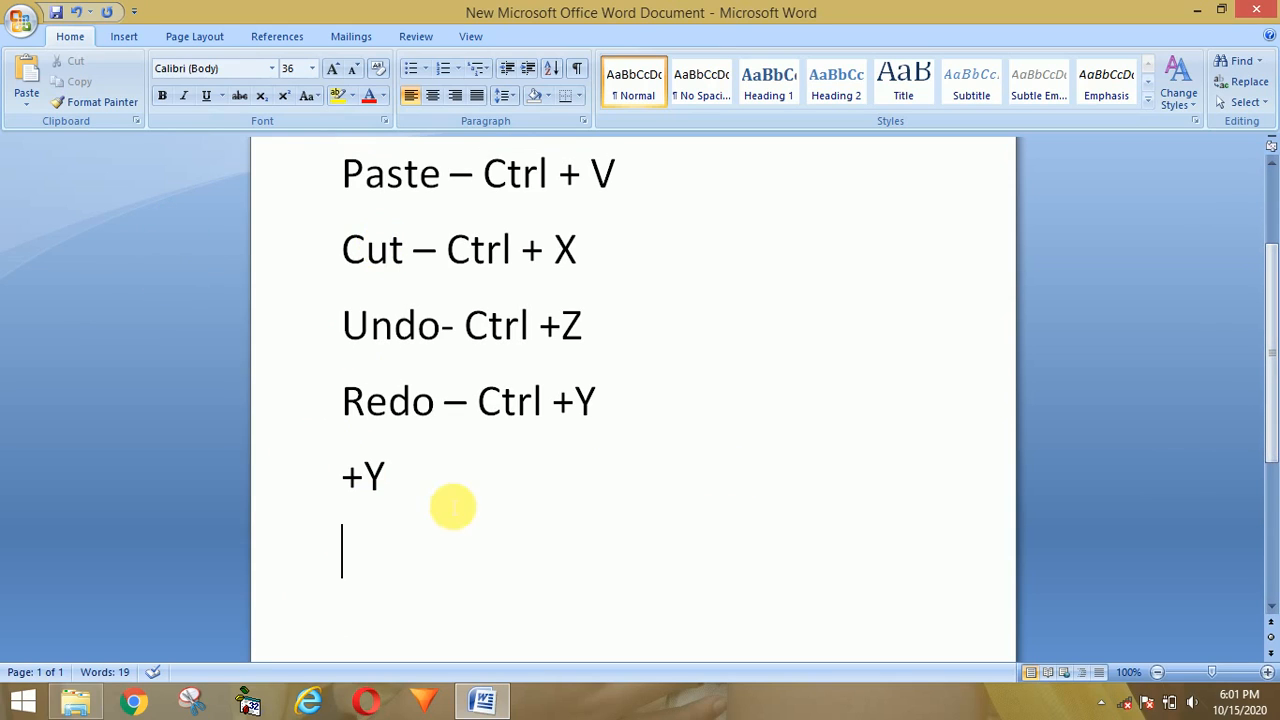
left_click(424, 490)
left_click_drag(424, 490, 341, 473)
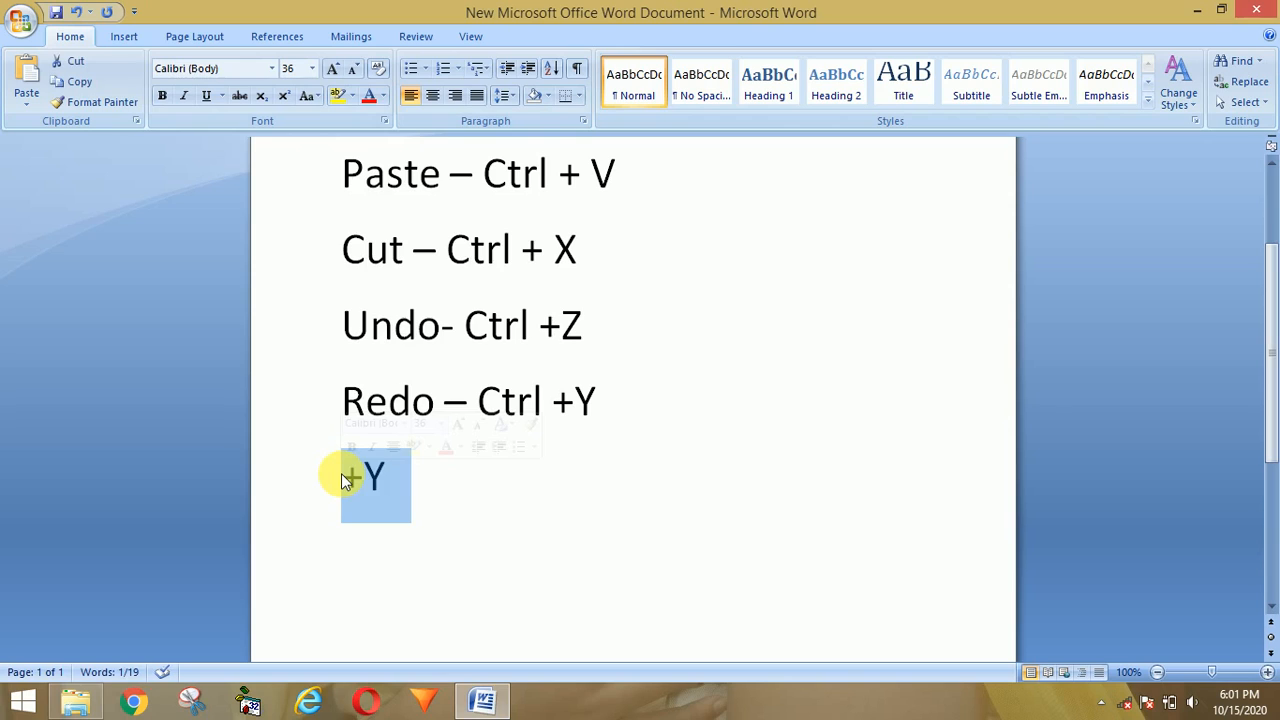
key("Delete")
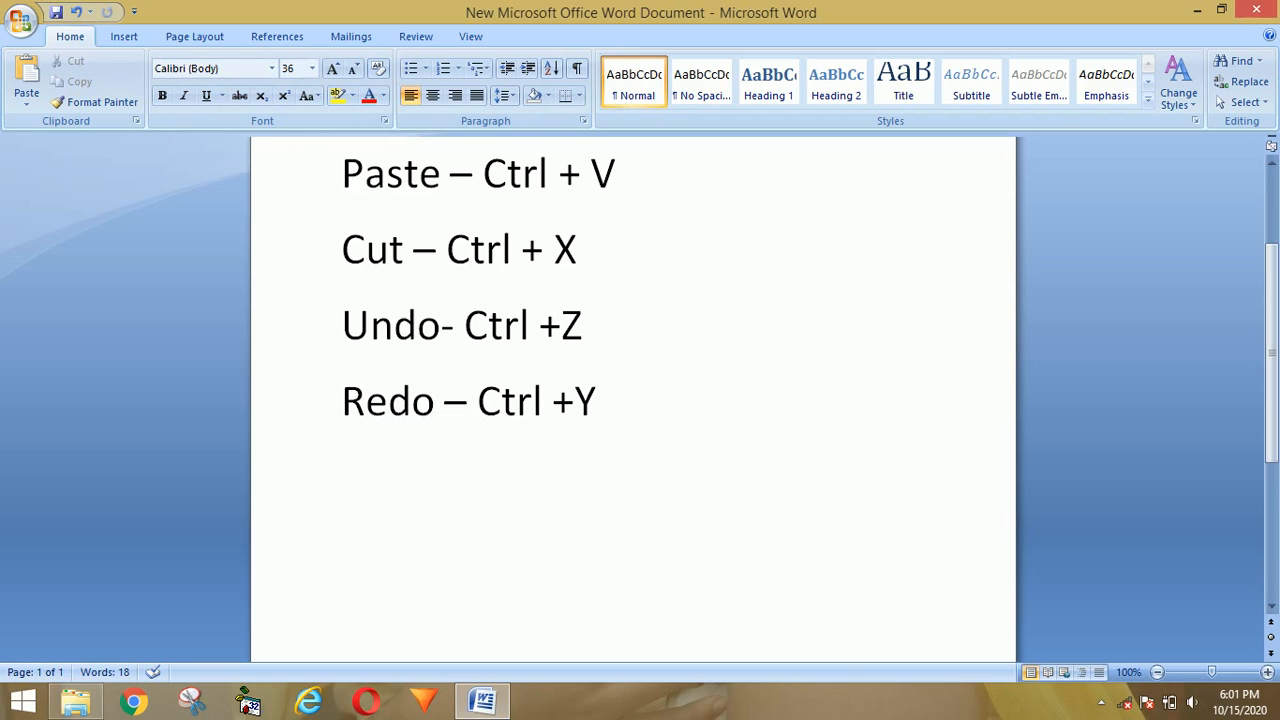
type("Save")
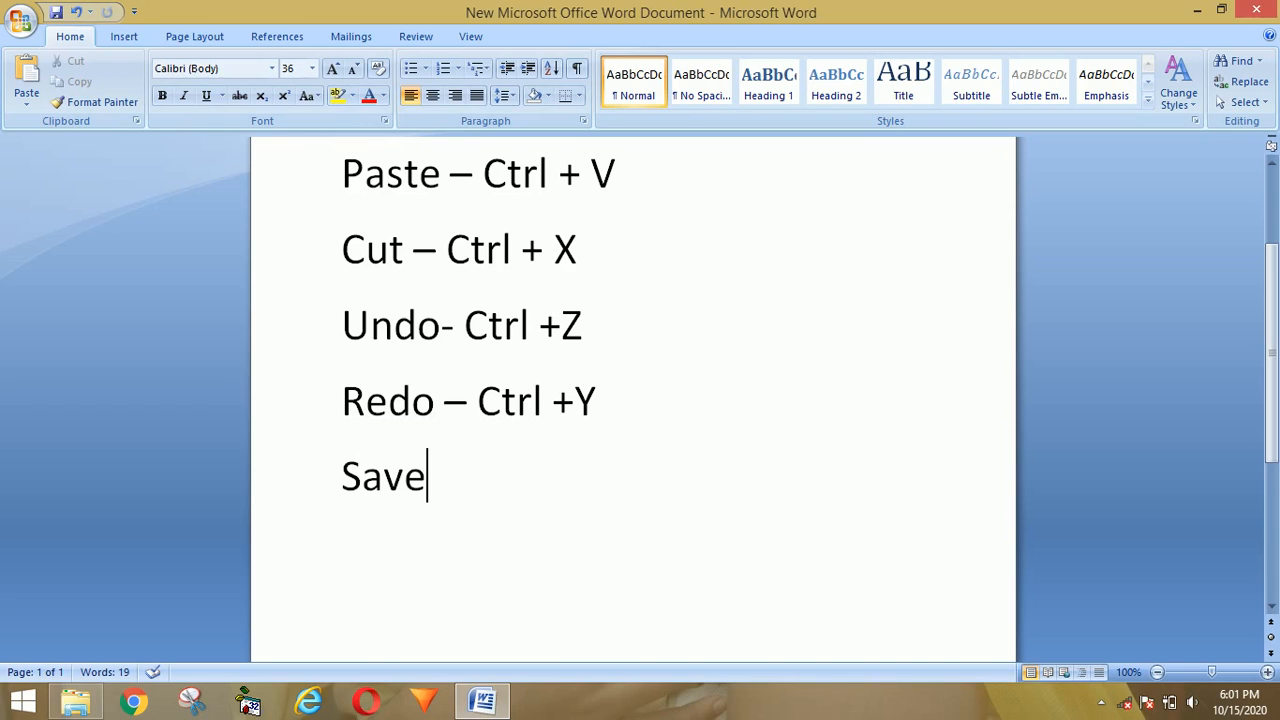
type(" - Ct")
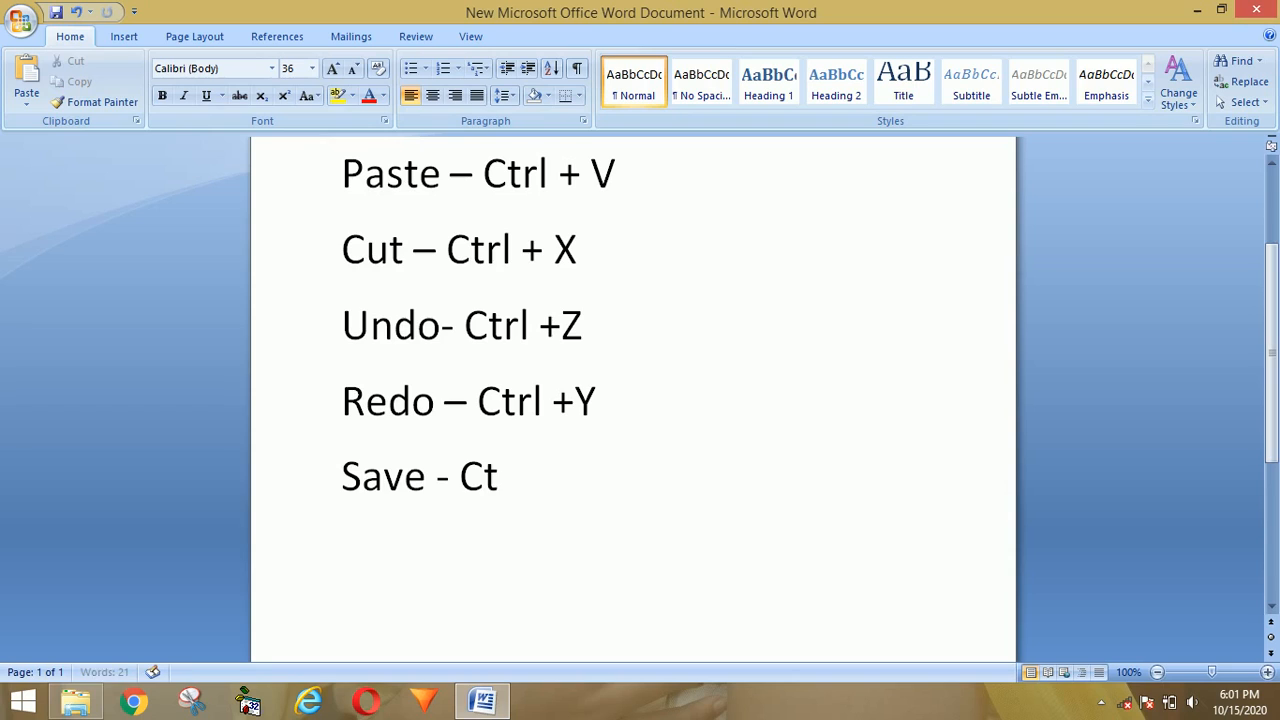
type("rl +")
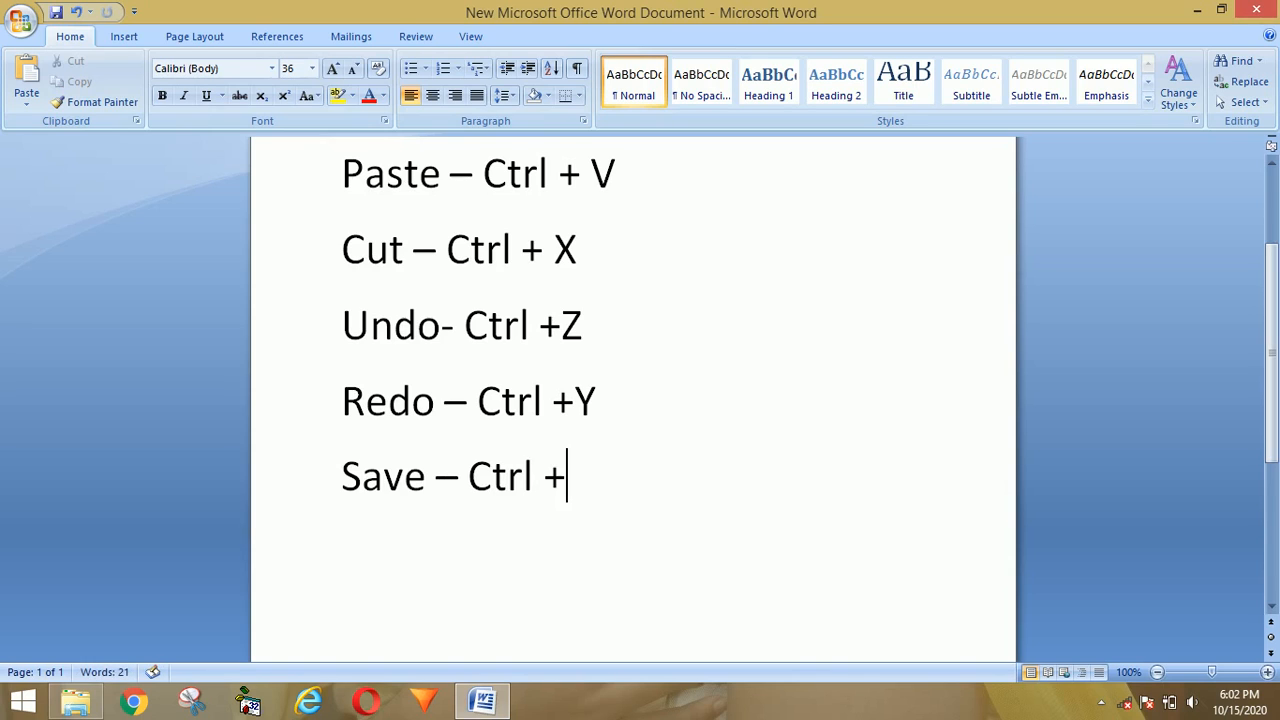
type(" S")
Step: Save the document with Ctrl+S
key("ctrl+s")
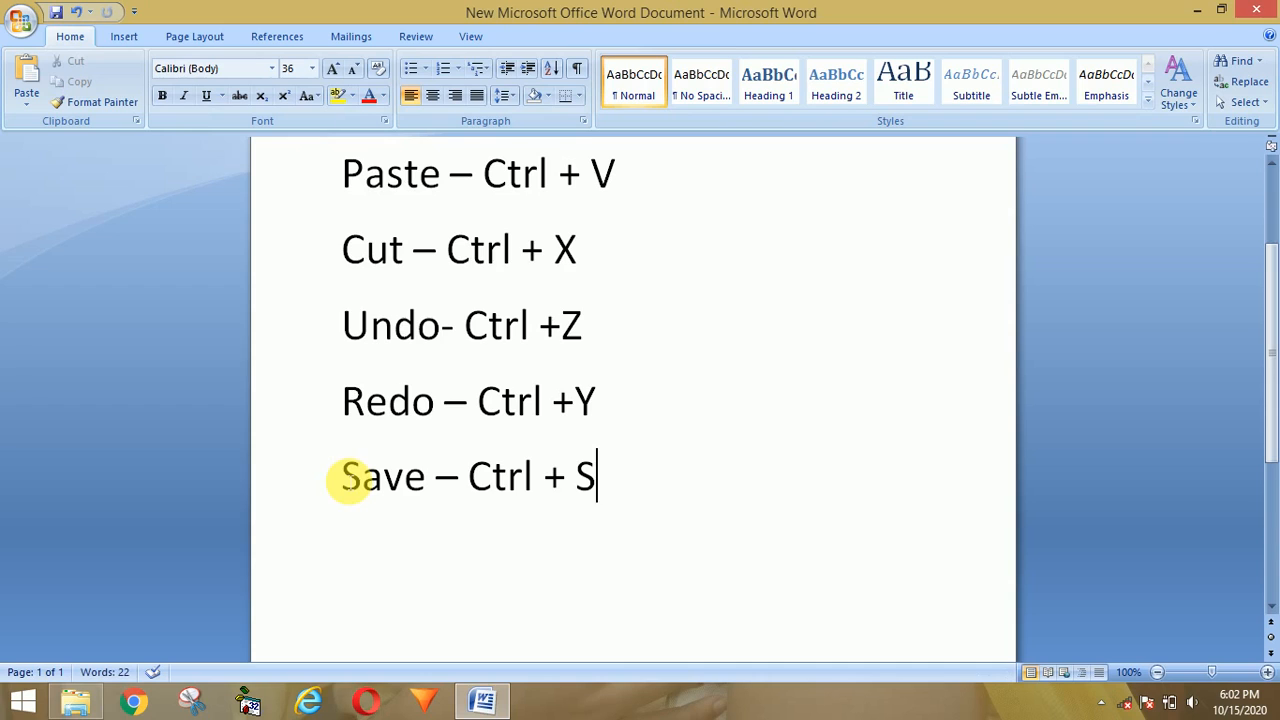
Step: Close Word and reopen New Microsoft Office Word Document from the Abc folder
left_click(1256, 14)
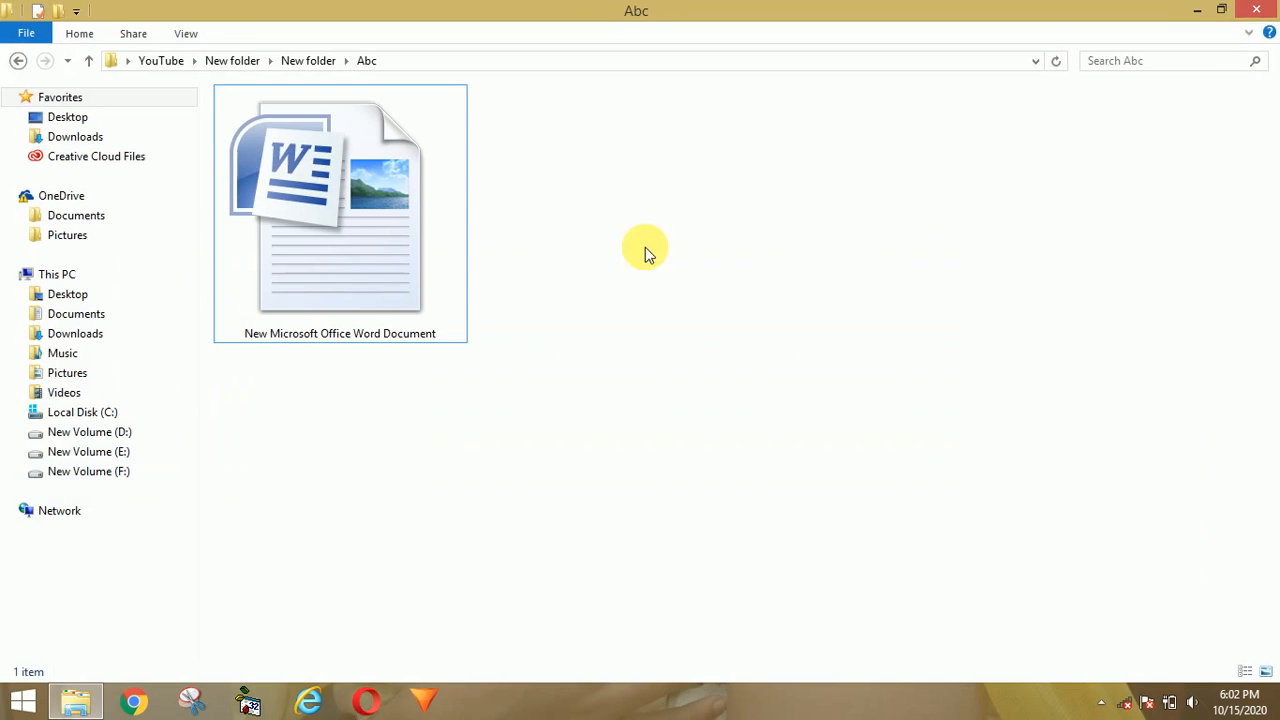
left_click(342, 284)
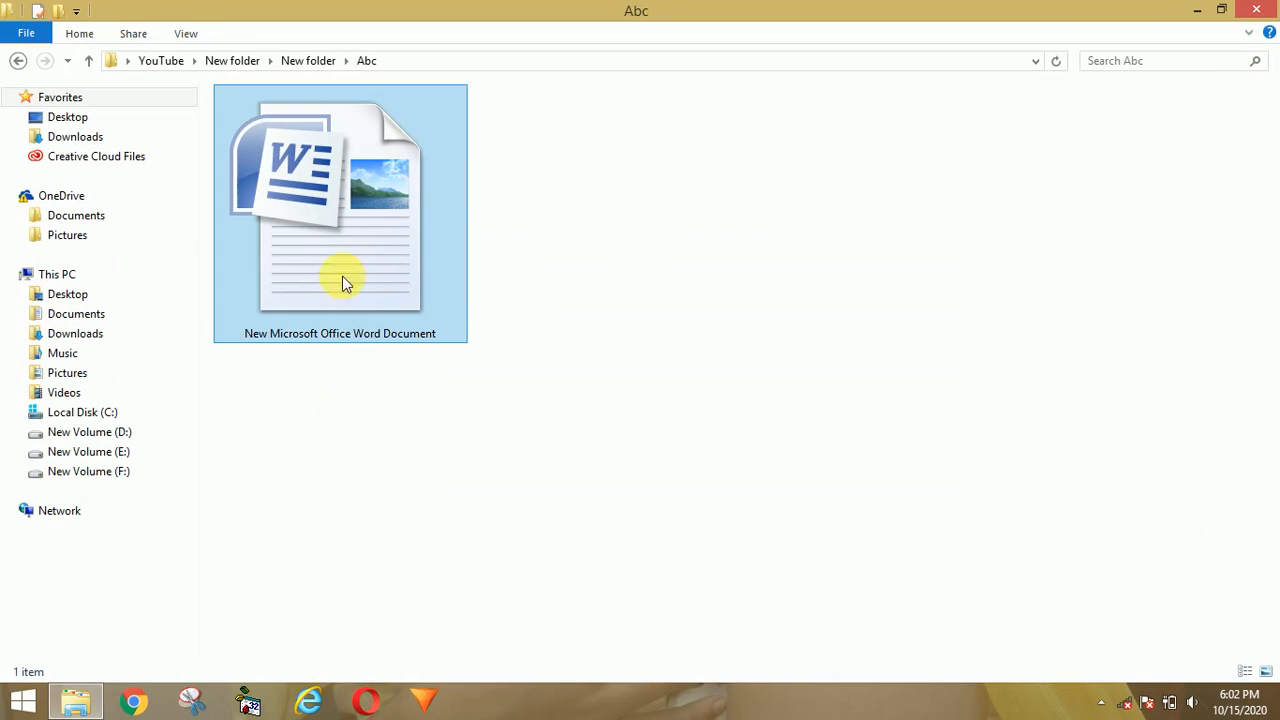
mouse_move(386, 247)
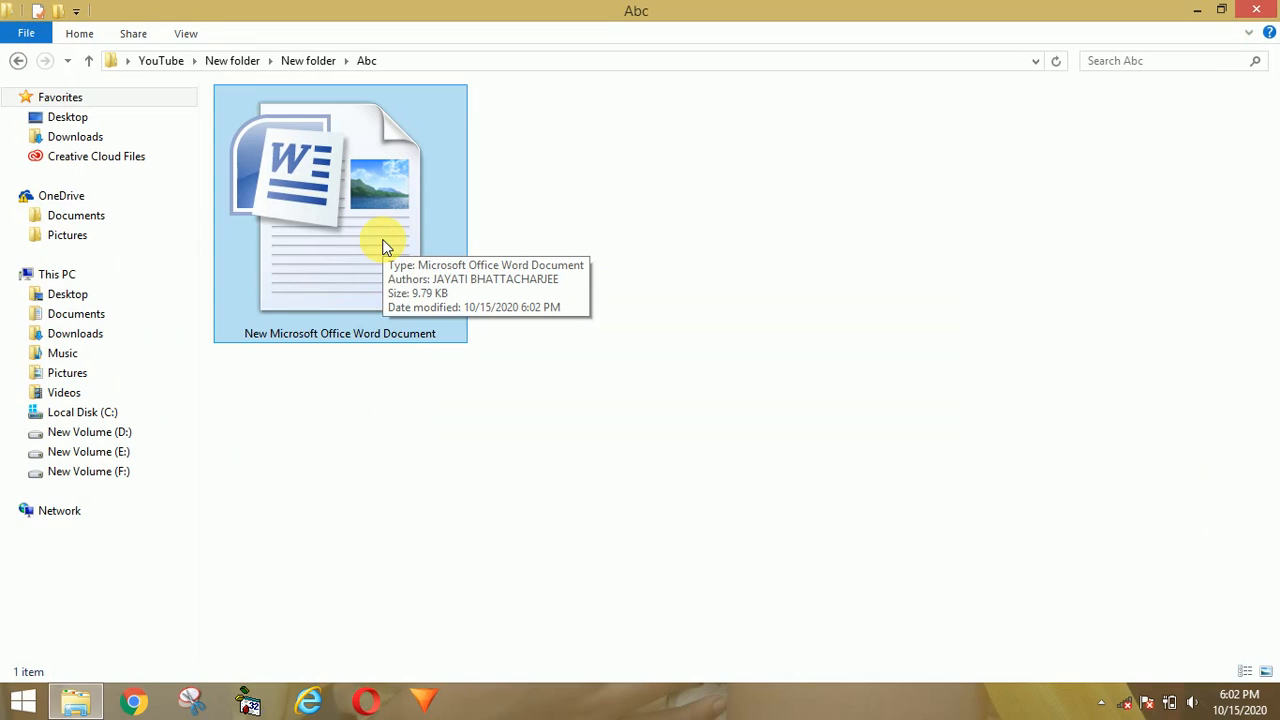
left_click(386, 247)
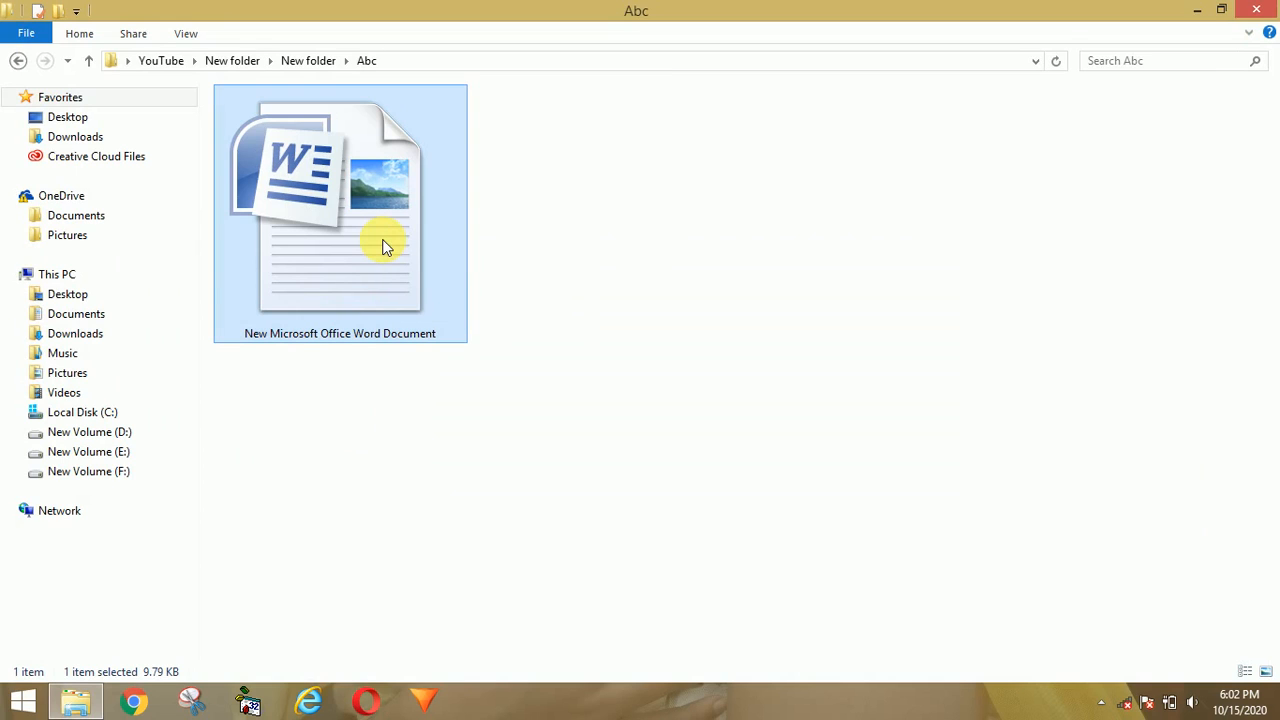
double_click(386, 247)
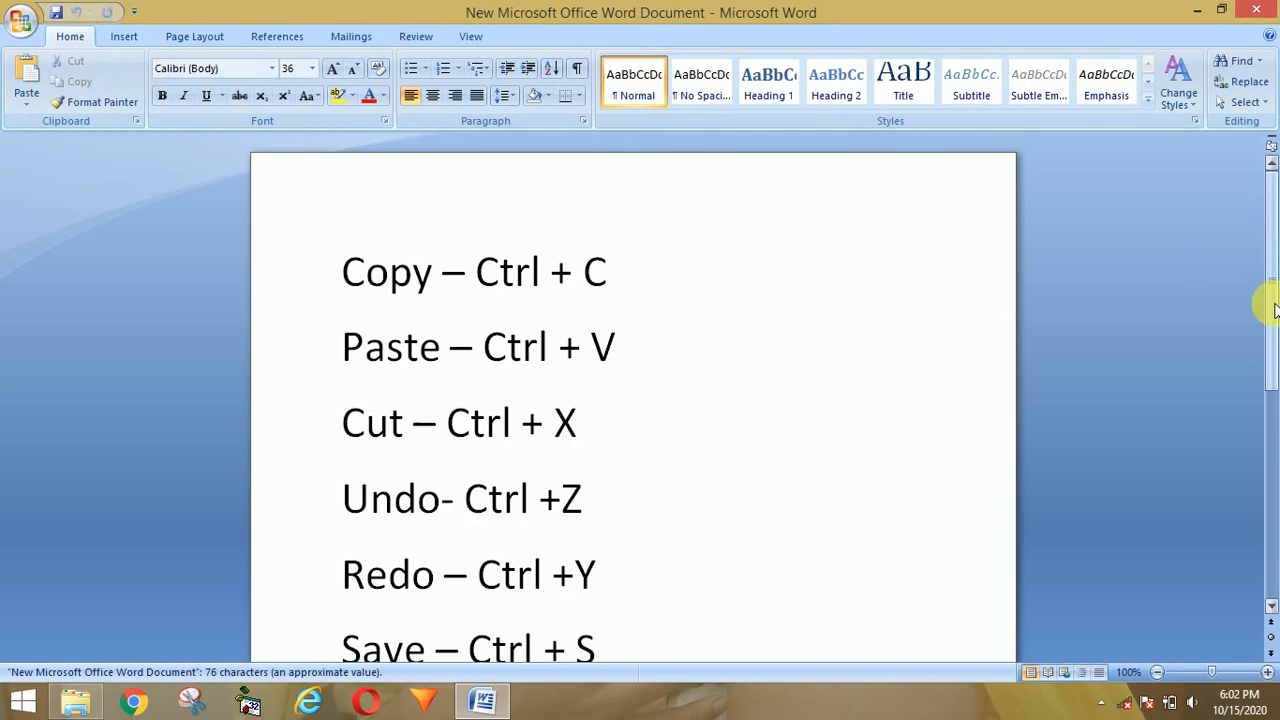
Step: Add a line 'ABC' after 'Save – Ctrl + S' and save via the Quick Access Toolbar
left_click_drag(1268, 300, 1266, 363)
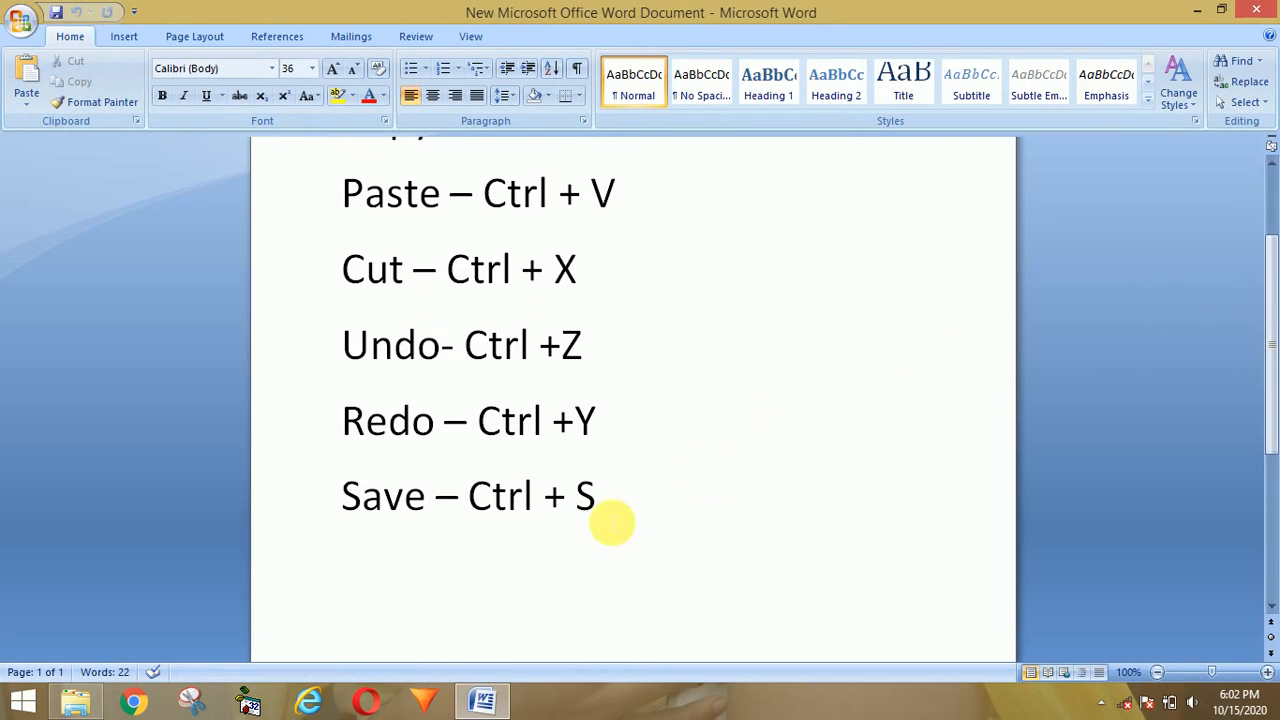
left_click(617, 505)
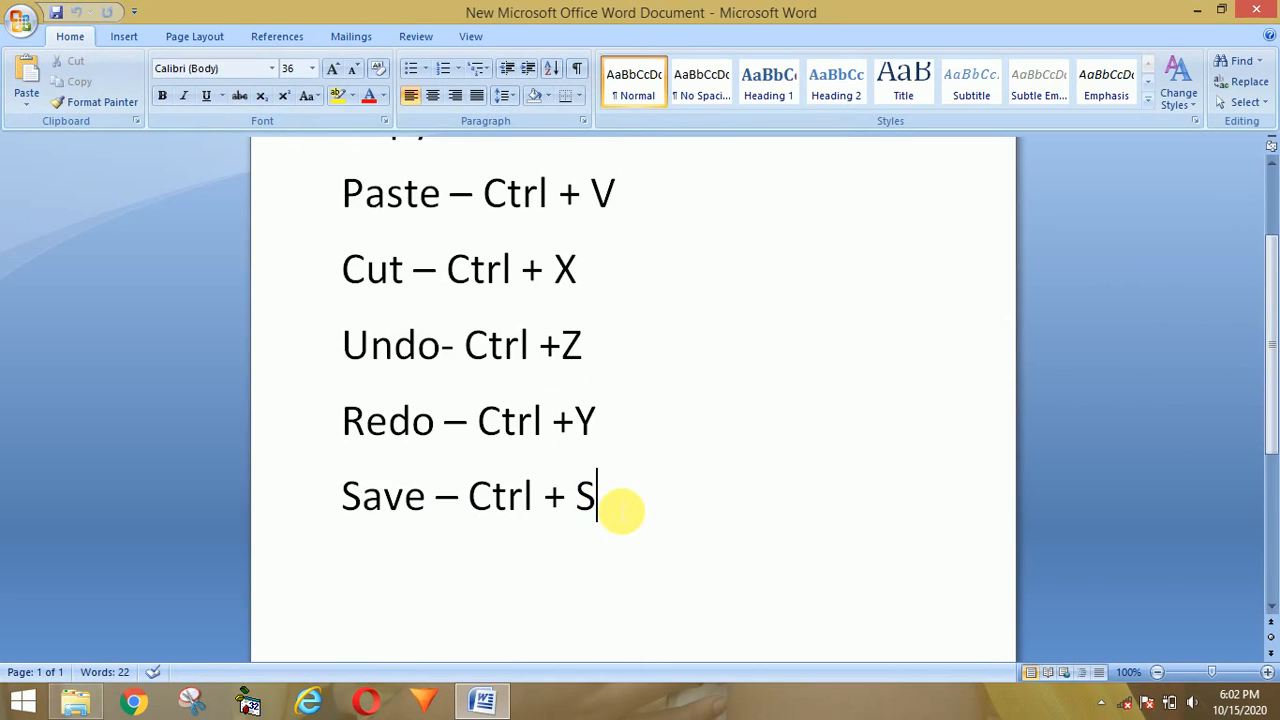
key("Return")
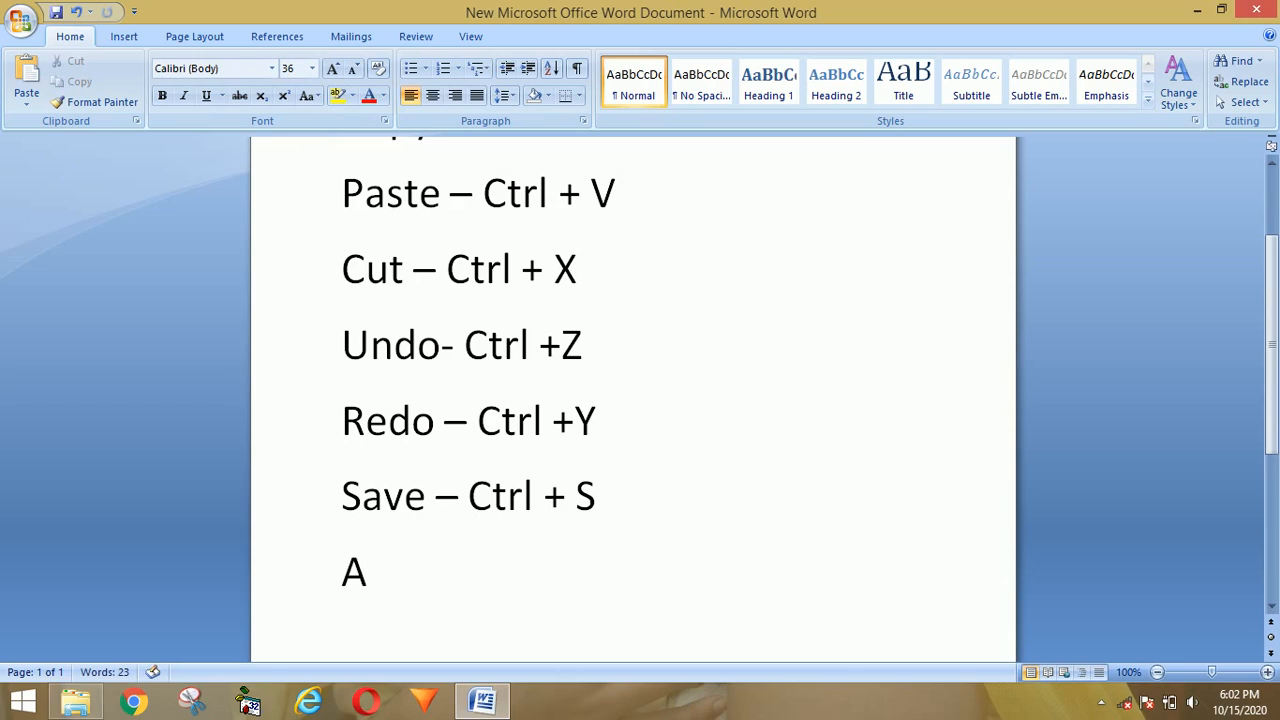
type("BC")
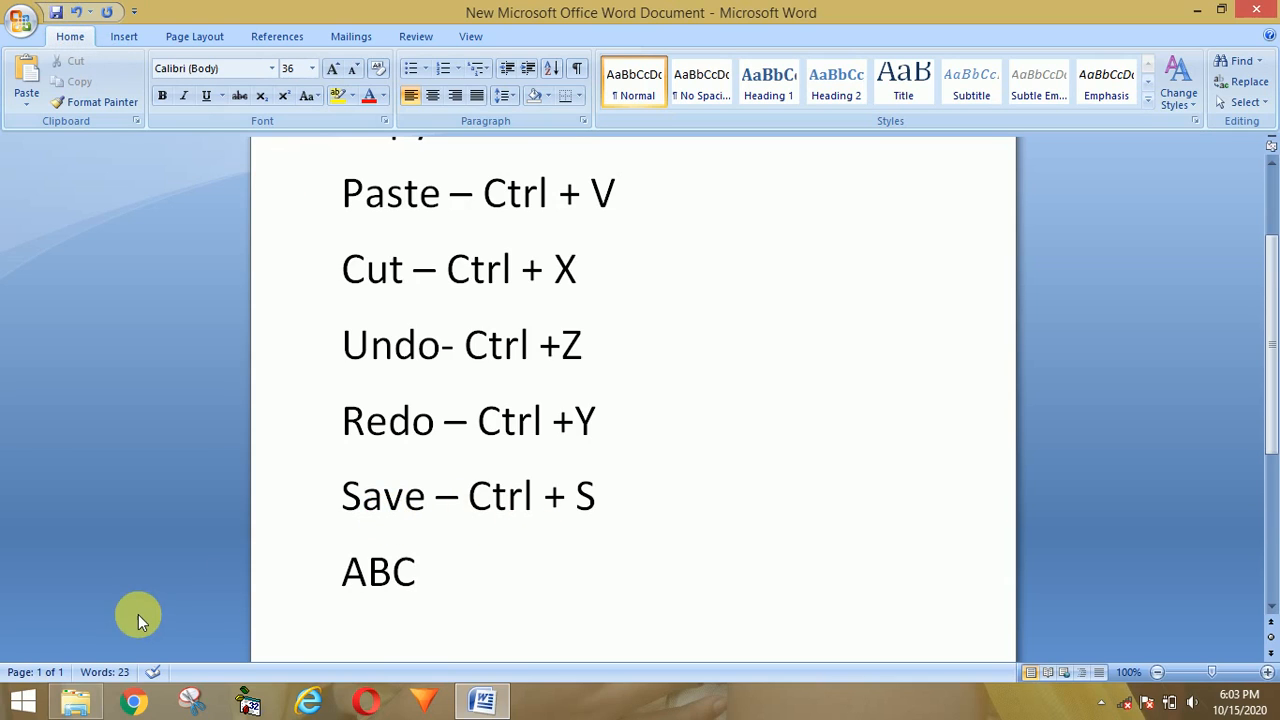
left_click(56, 13)
Step: Close Word, reopen the Word document from the Abc folder, and click into its text
left_click(1262, 10)
left_click(345, 300)
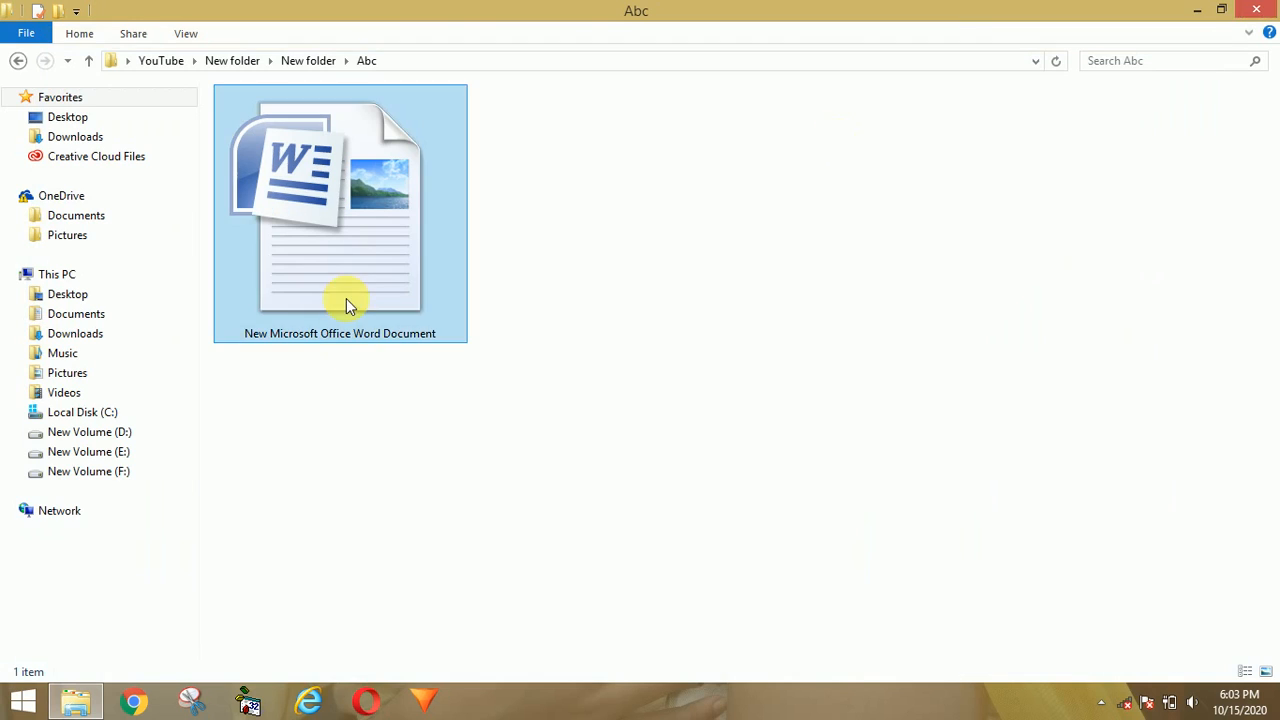
double_click(346, 303)
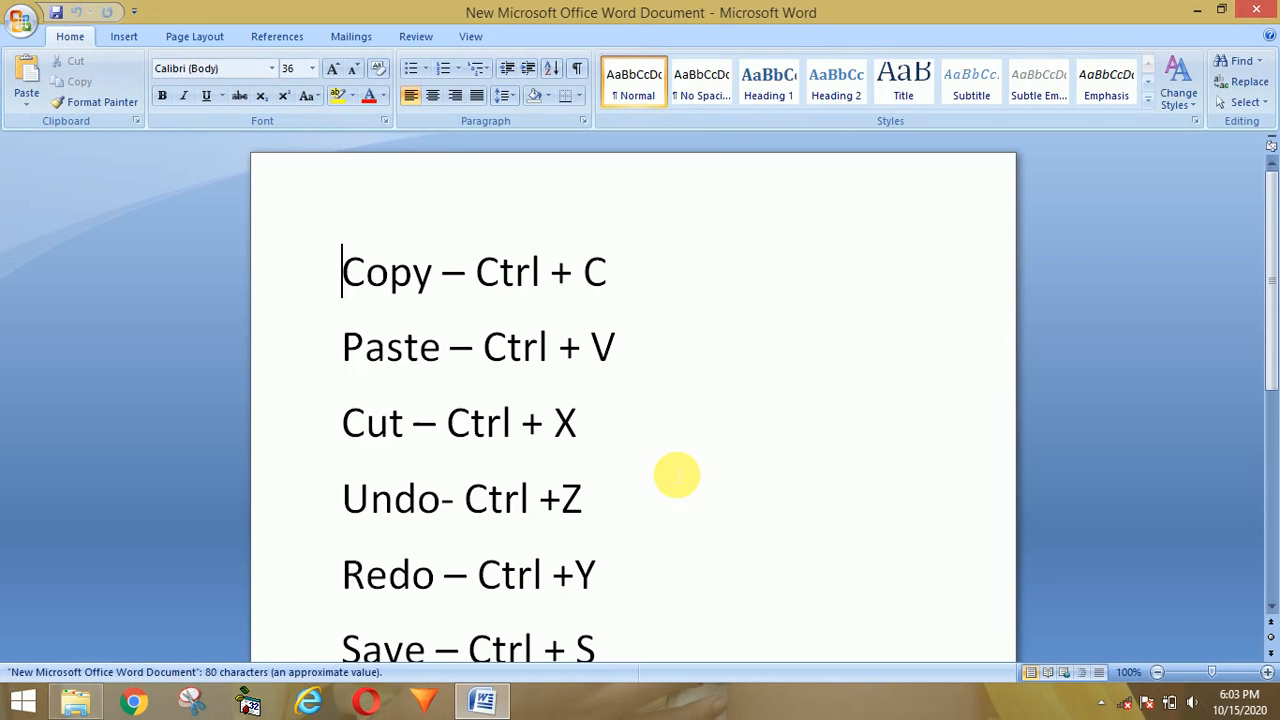
left_click(1257, 459)
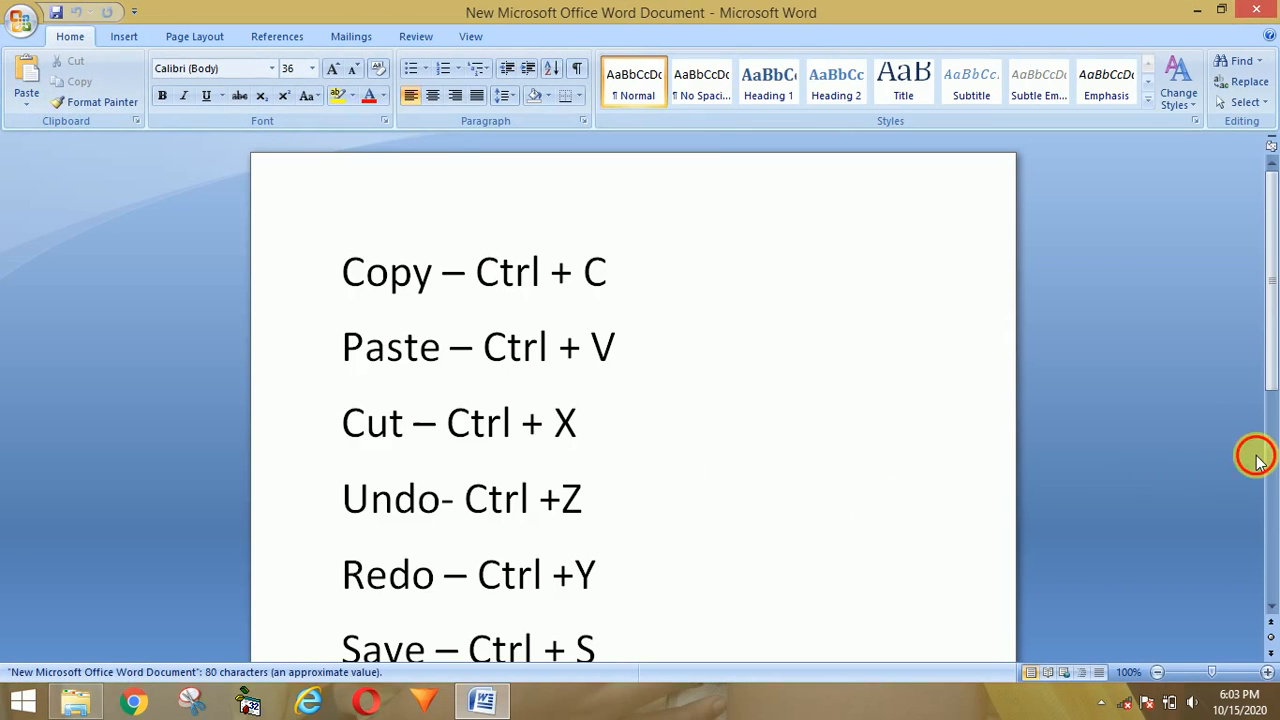
Step: Extend the last line to 'ABC DEF' and save with Ctrl+S and Office Button > Save
left_click(1272, 462)
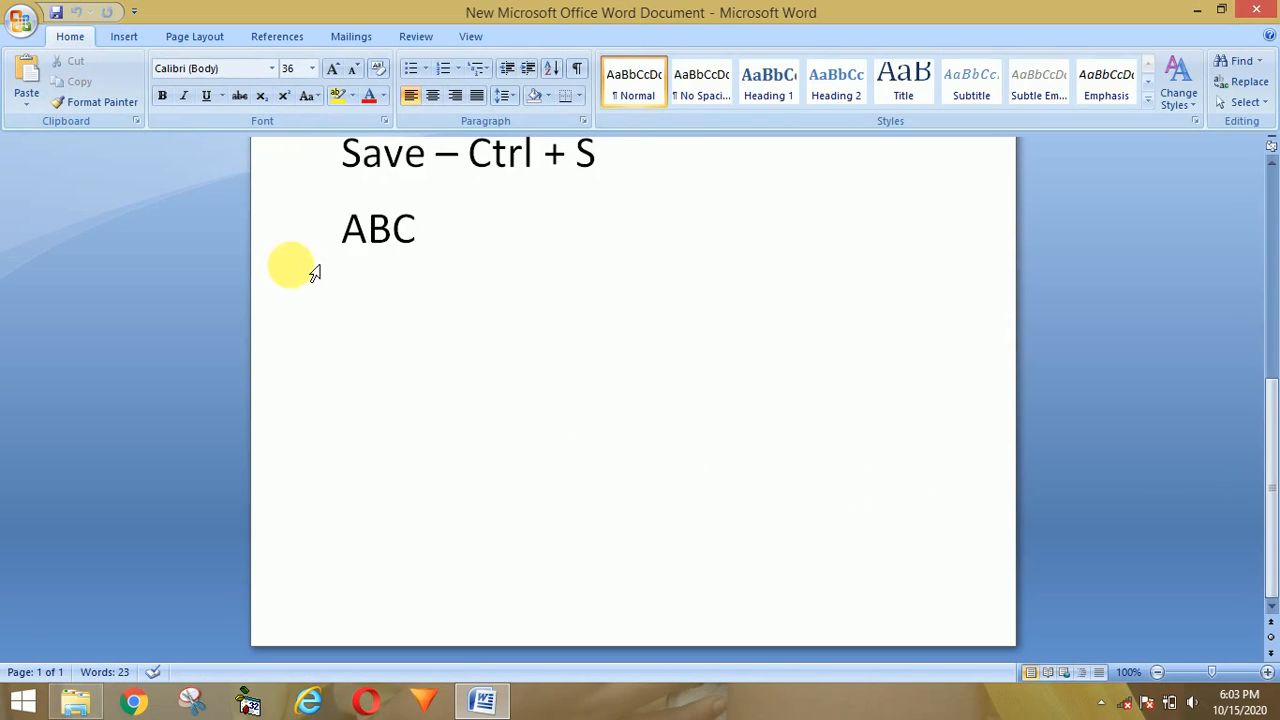
left_click(460, 240)
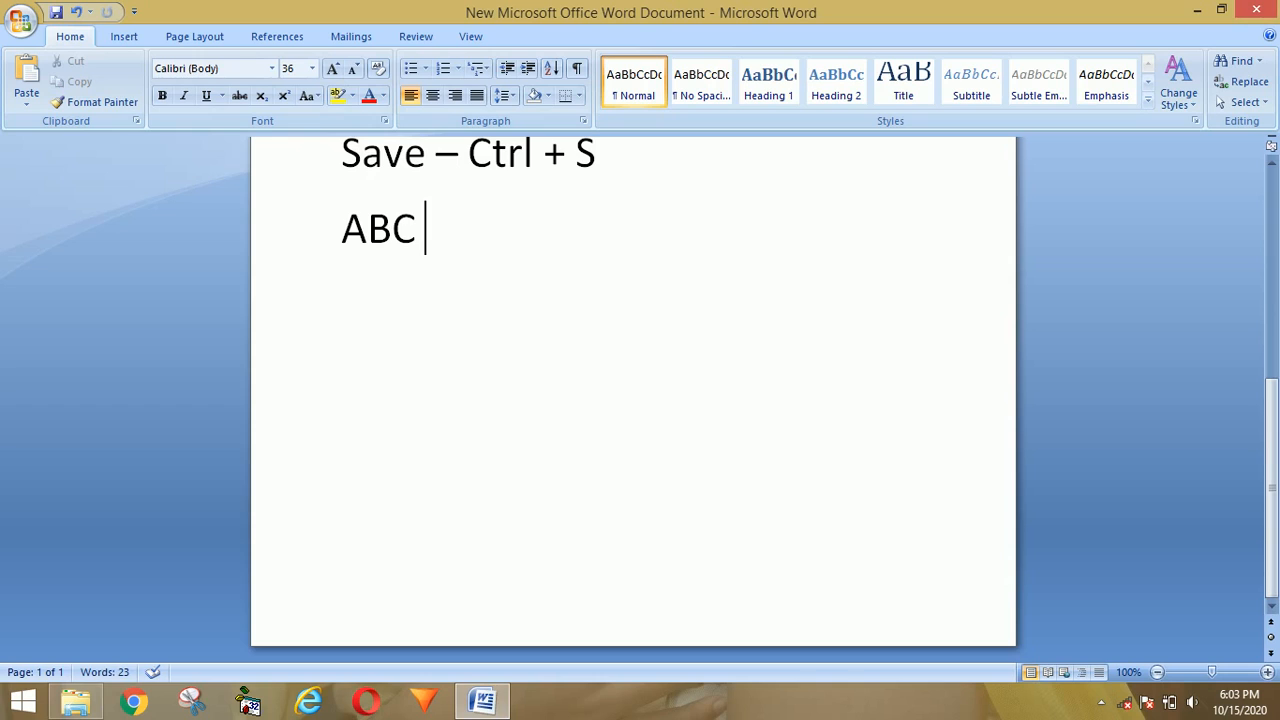
type("DEF")
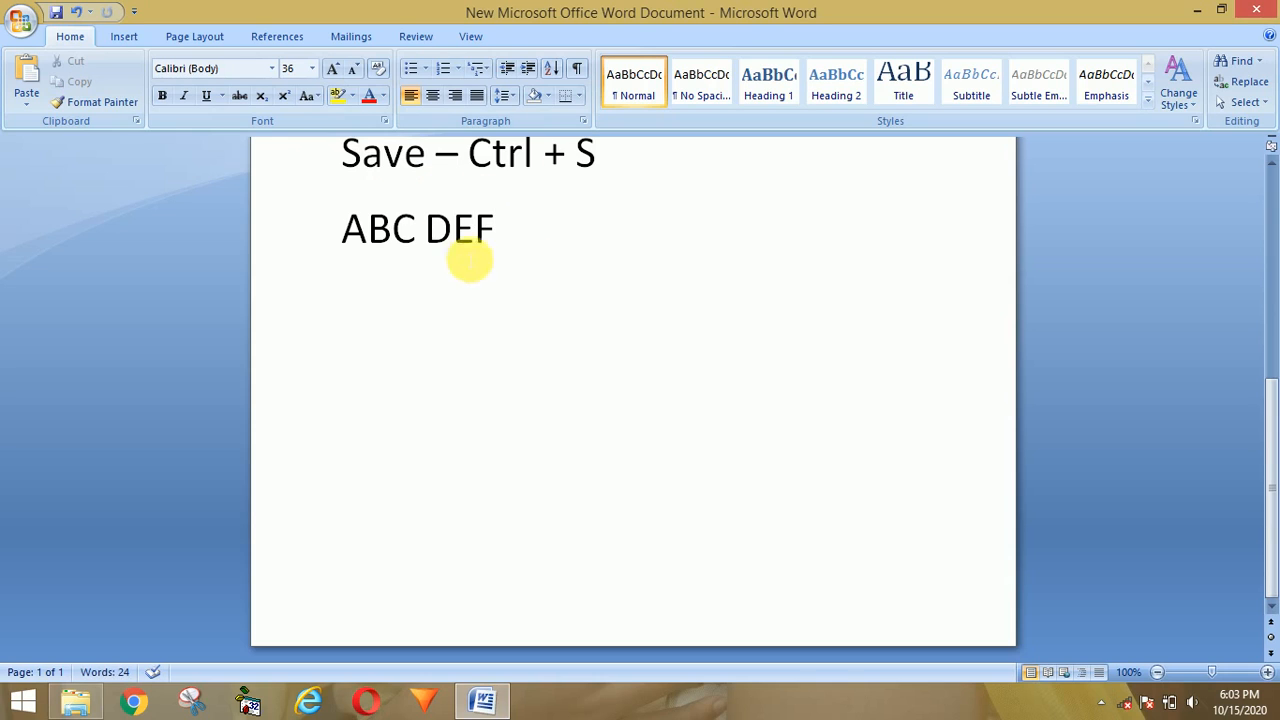
key("ctrl+s")
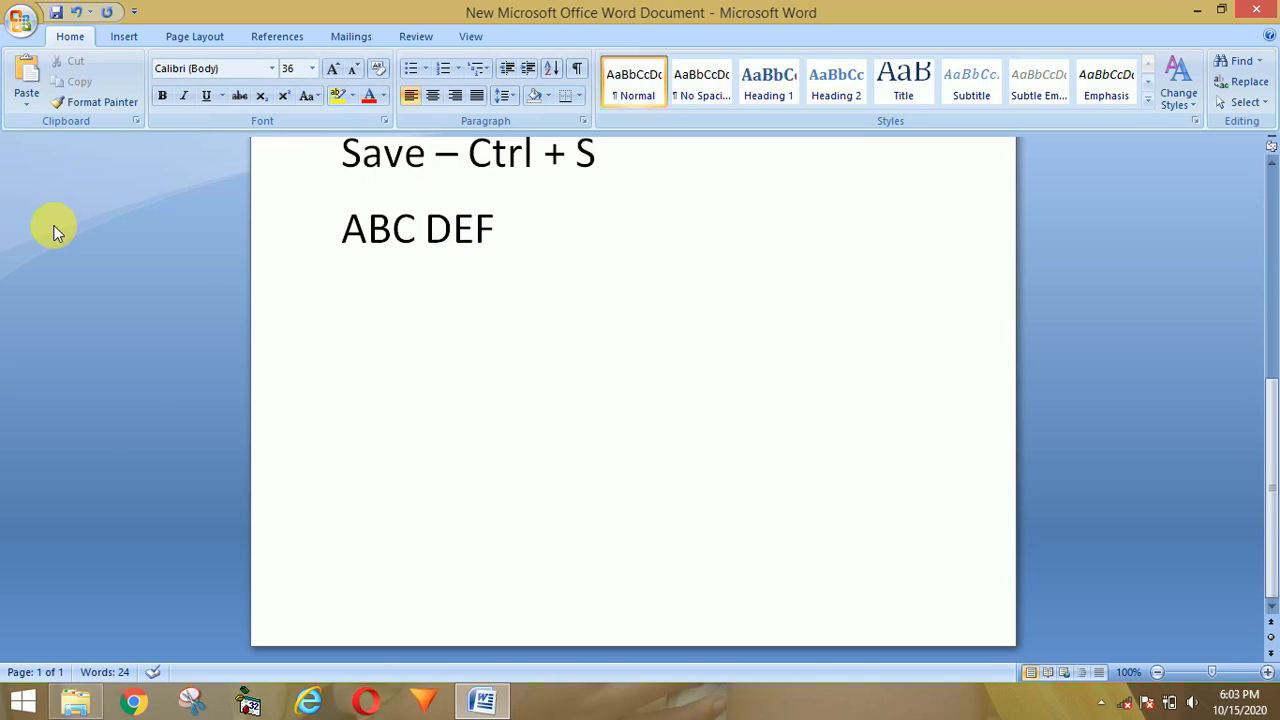
left_click(25, 35)
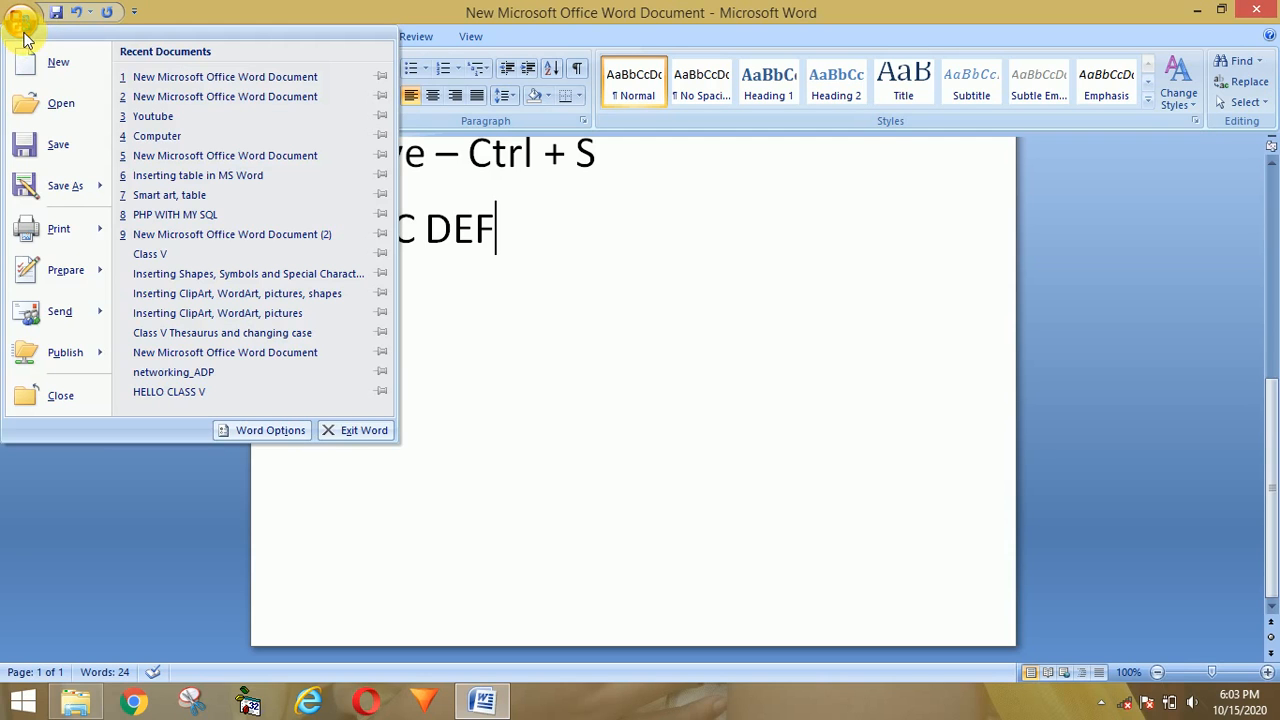
left_click(42, 145)
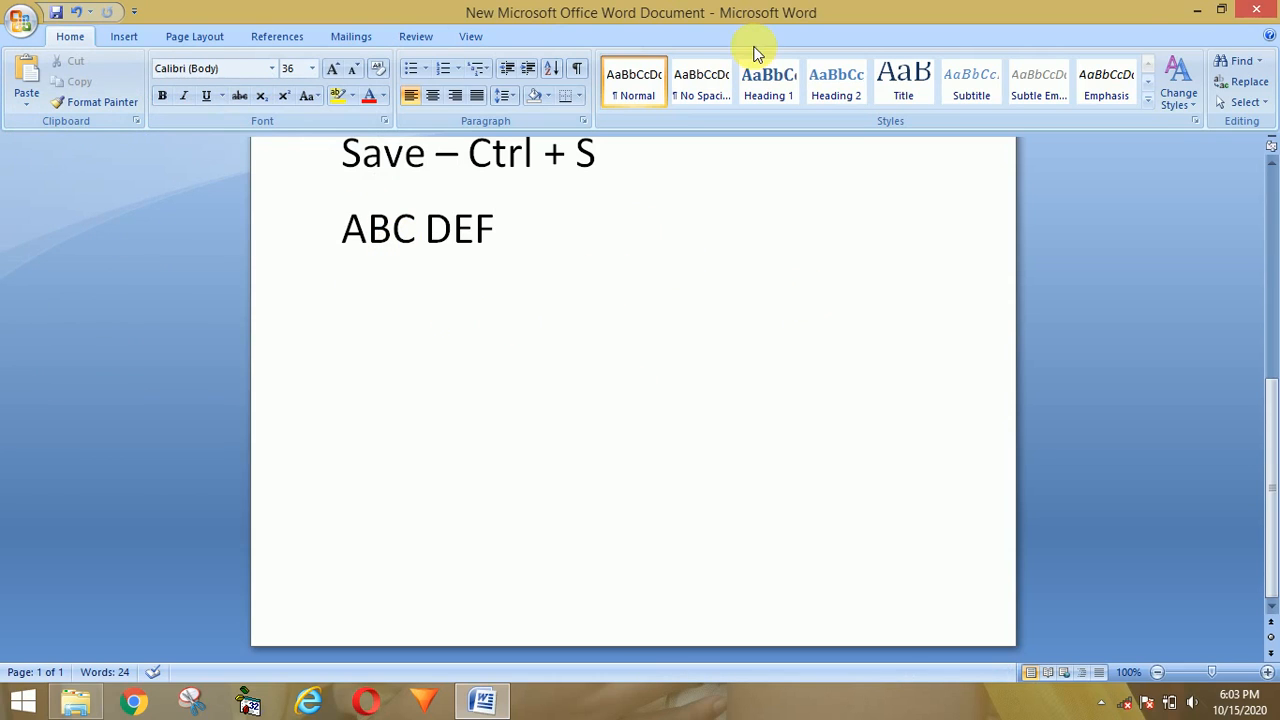
Step: Close Word and reopen the document from the Abc folder to confirm the edit persisted
left_click(1257, 9)
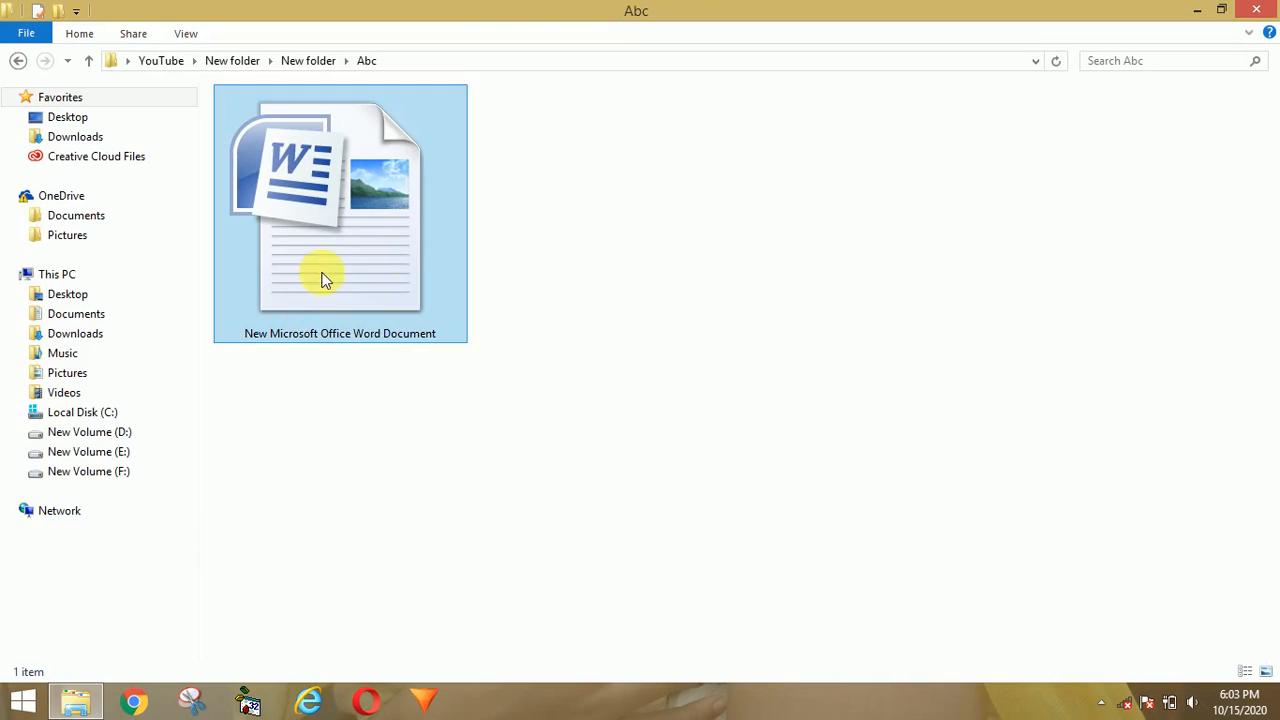
left_click(295, 305)
double_click(295, 305)
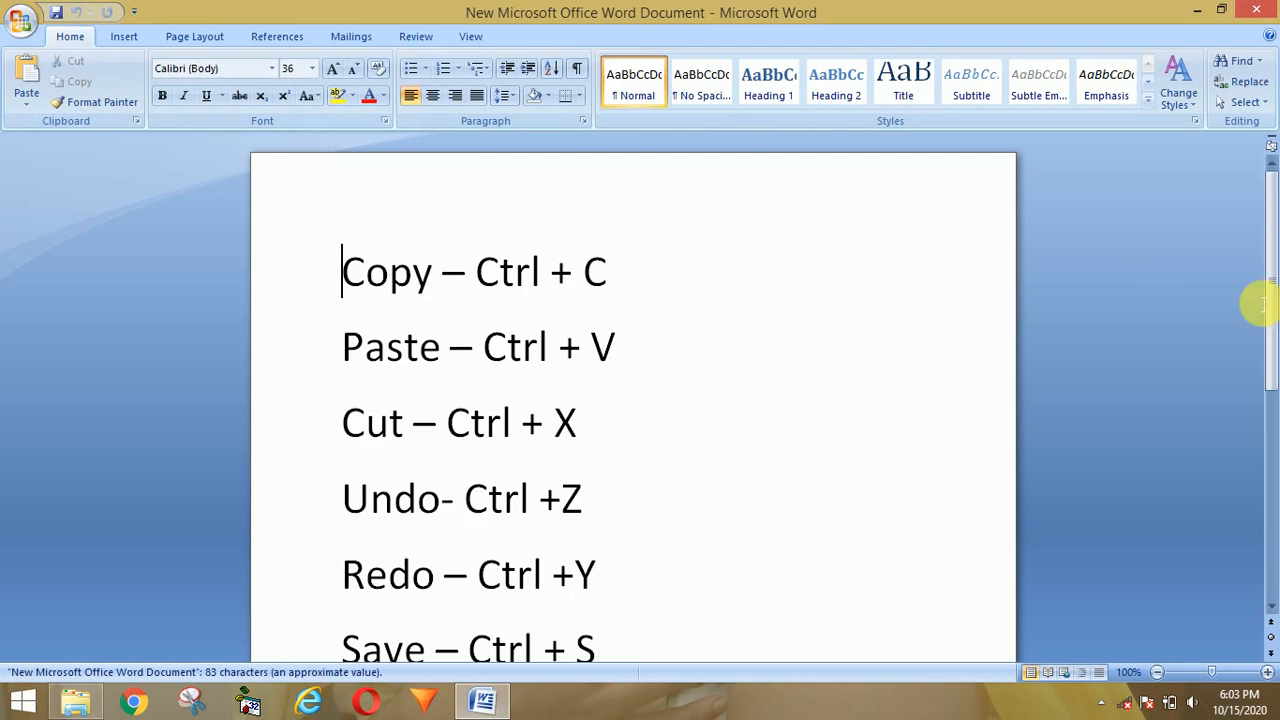
left_click_drag(1266, 286, 1267, 362)
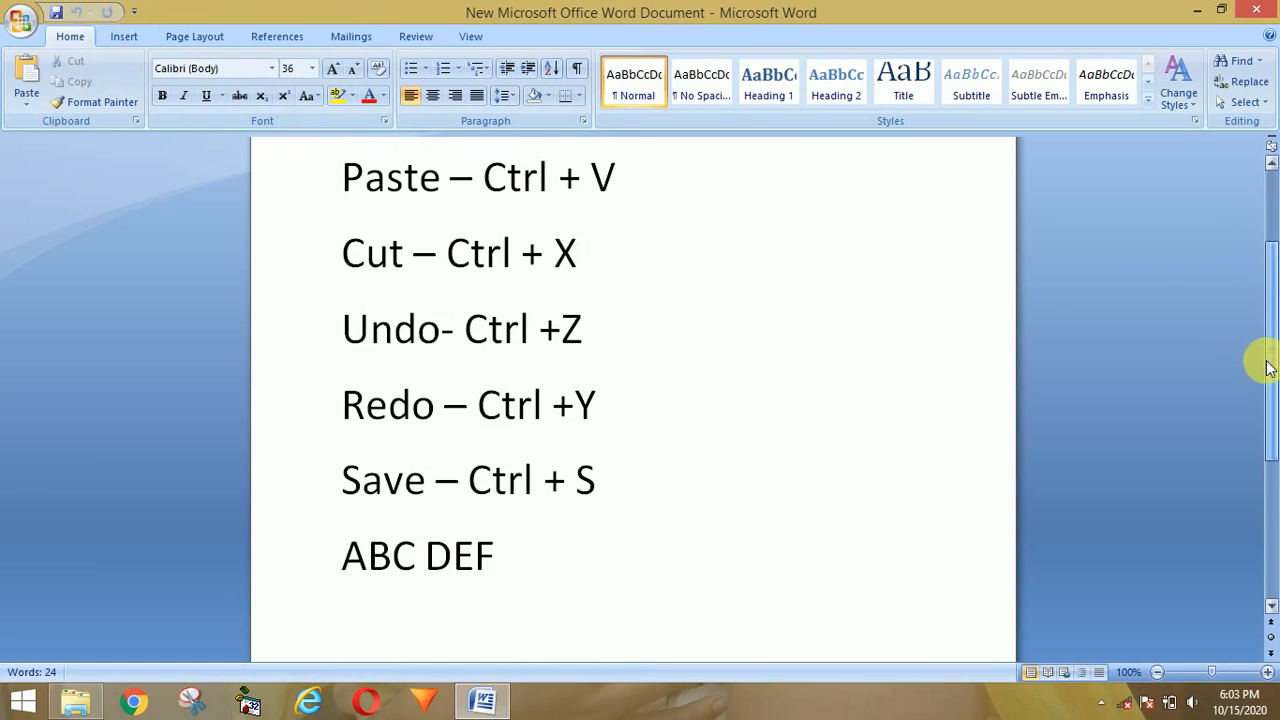